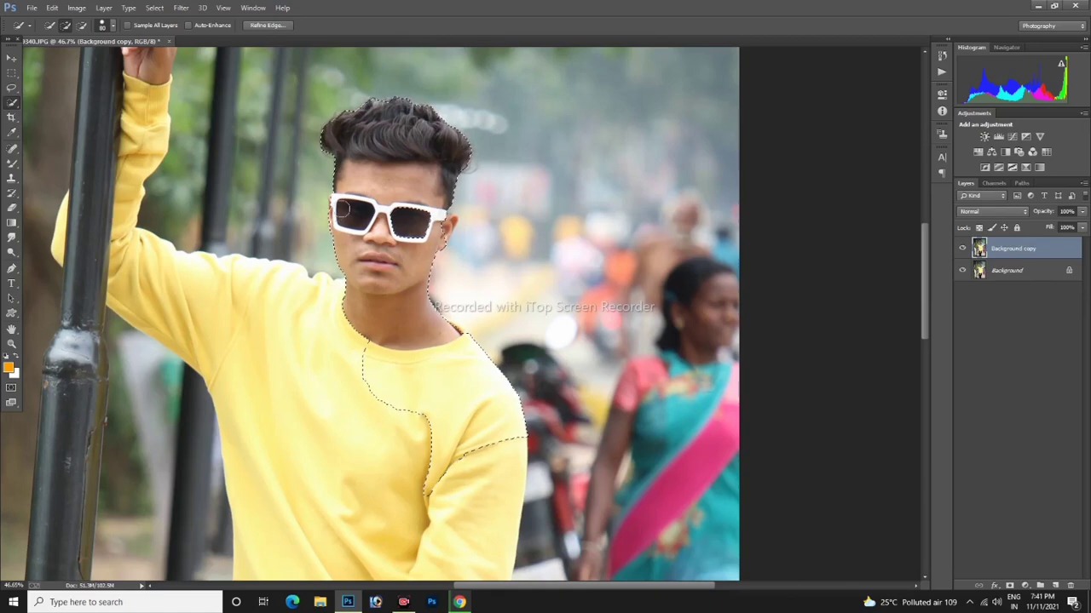
- Extend the quick selection over the yellow sweater and raised sleeve, and undo the stray selection of the lower pole
scroll(358, 317, down, 3)
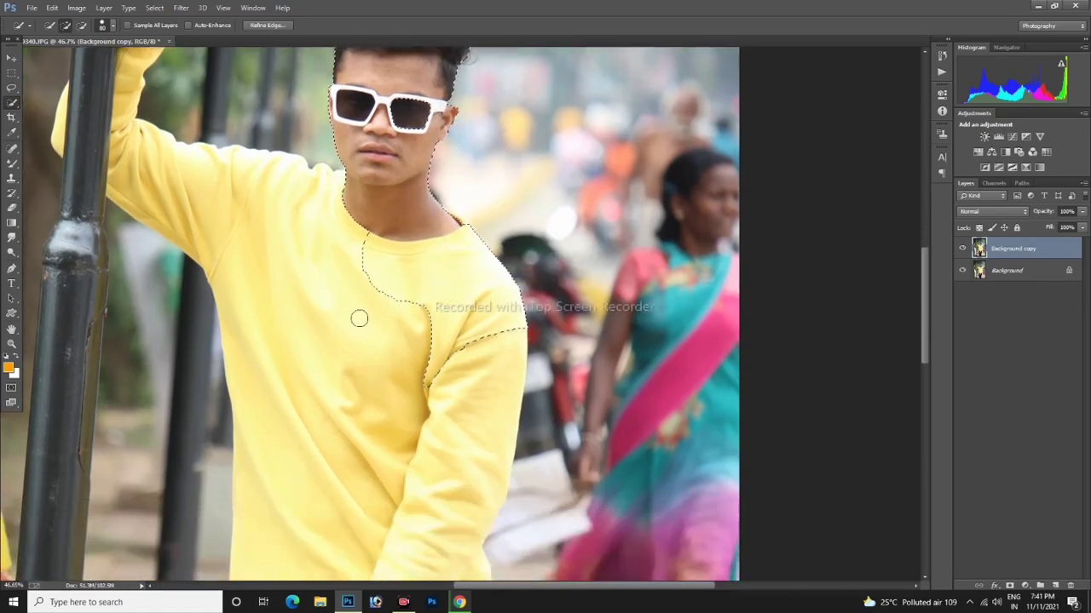
drag(358, 317, 12, 343)
click(11, 344)
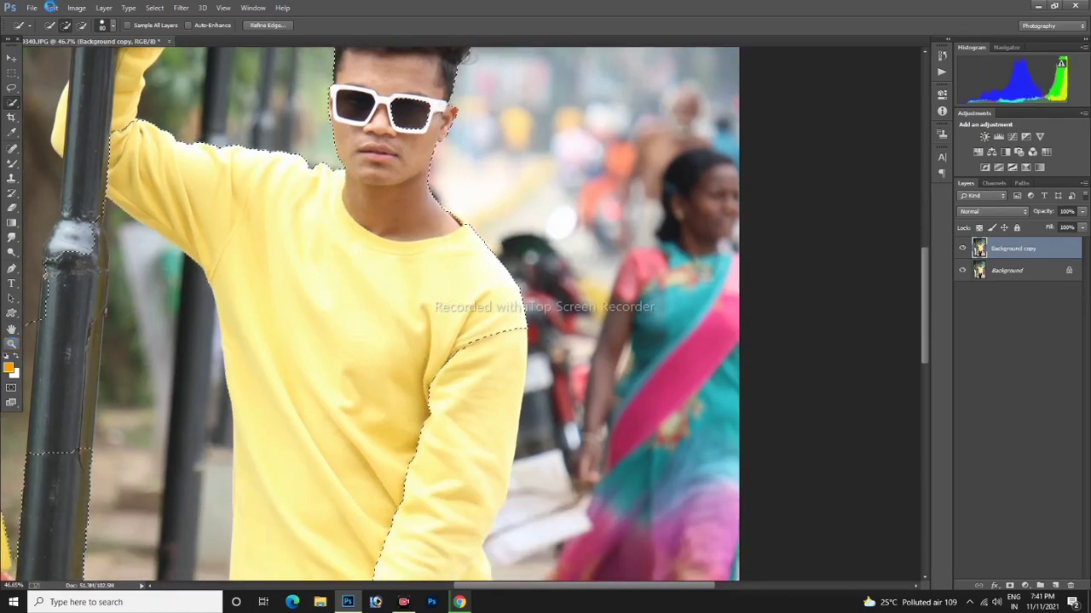
click(52, 8)
click(72, 41)
- Fit the whole photo in view and extend the quick selection over the black jeans, raised hand and upper pole
right_click(185, 312)
click(184, 311)
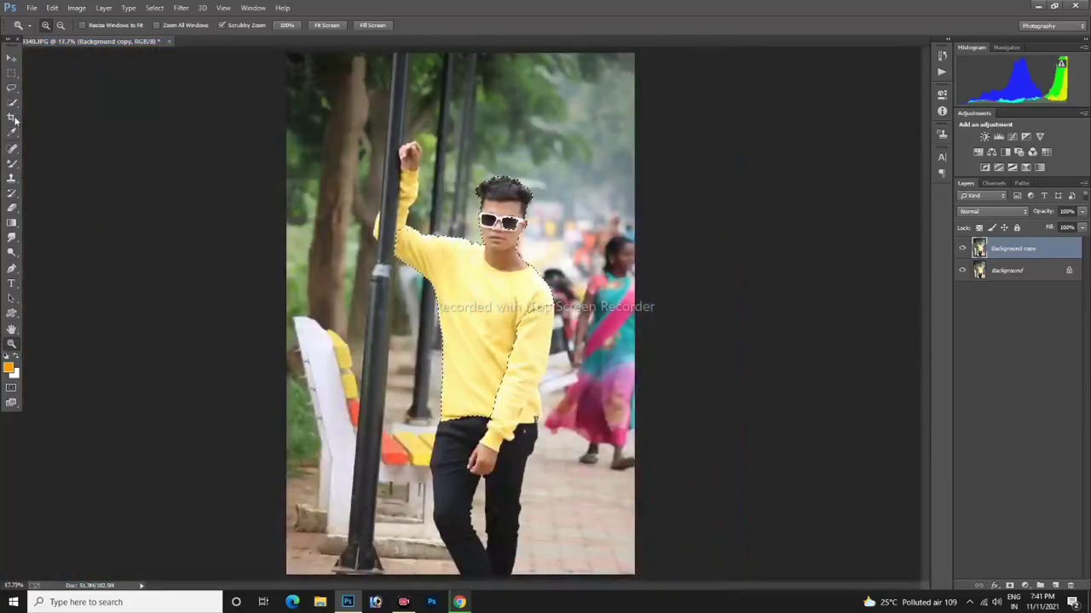
key(w)
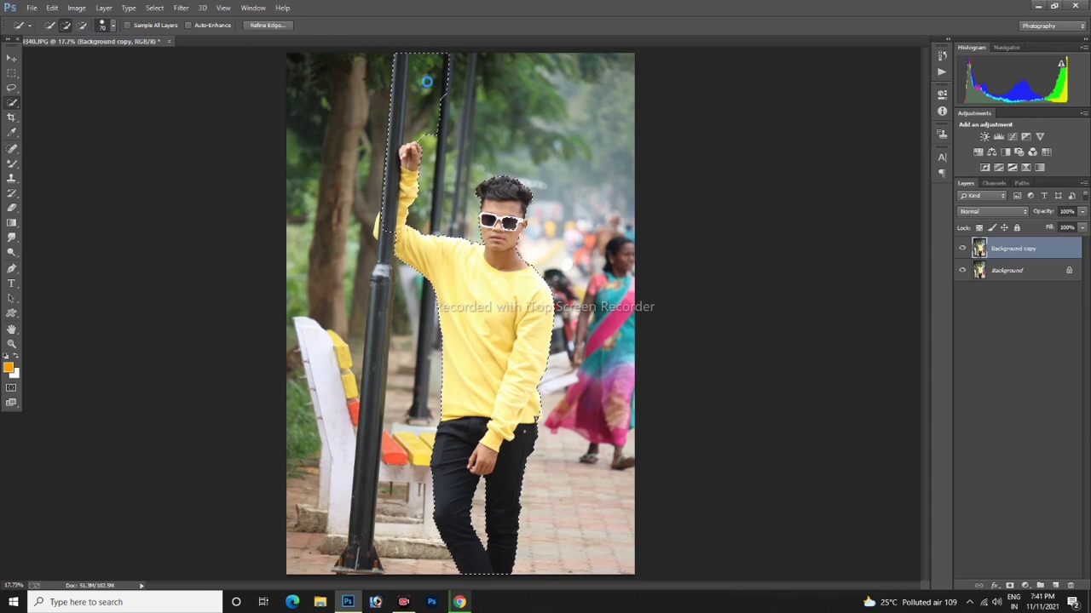
key(bracketright)
key(bracketright)
key(bracketright)
key(bracketright)
key(bracketright)
key(bracketright)
key(bracketright)
key(bracketright)
key(bracketright)
key(bracketright)
click(470, 96)
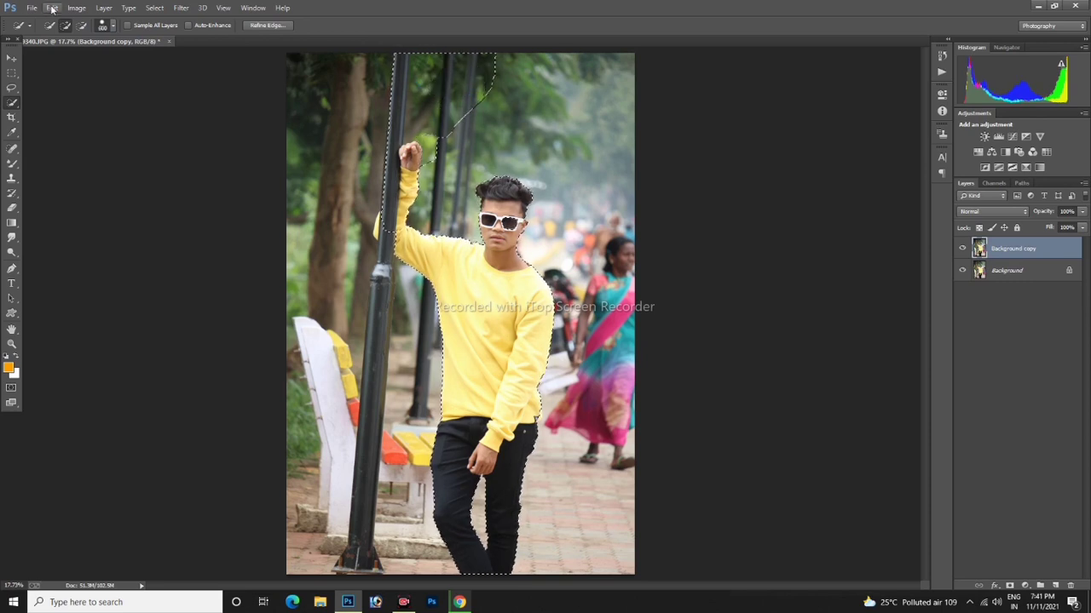
click(52, 8)
click(77, 43)
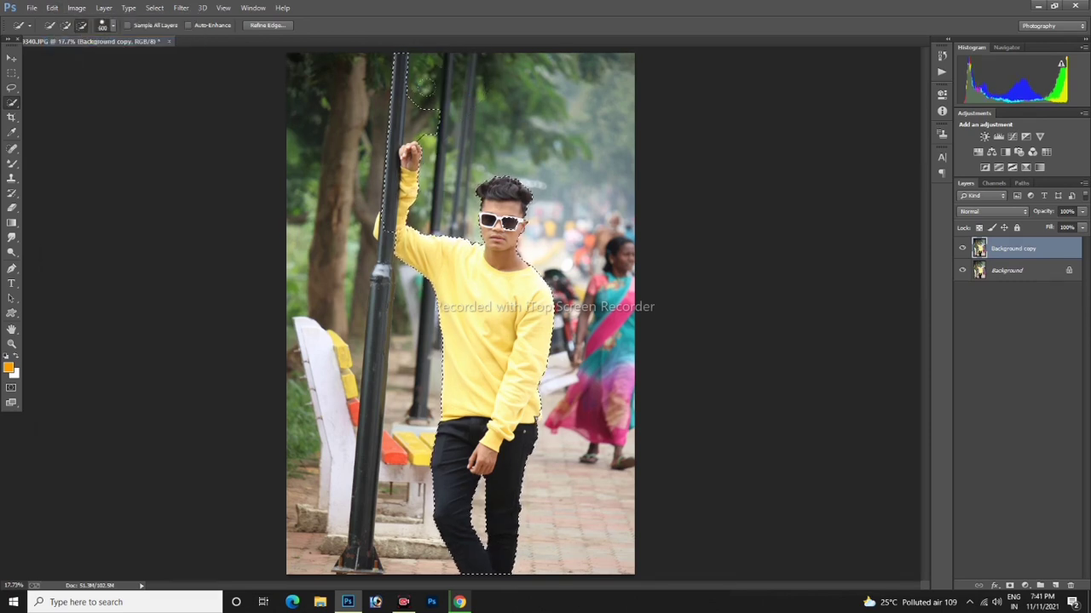
- Subtract the leafy background beside the upper pole from the selection, reducing the brush size to 125
key(bracketleft)
key(bracketleft)
key(bracketleft)
key(bracketleft)
key(bracketleft)
key(bracketleft)
key(bracketleft)
key(bracketleft)
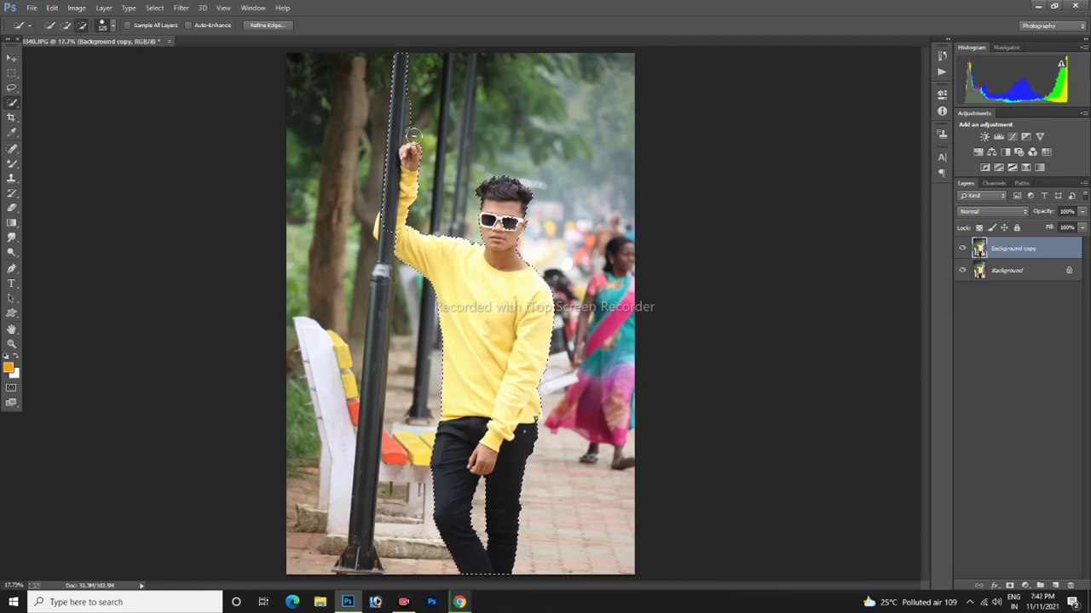
key(bracketleft)
key(bracketleft)
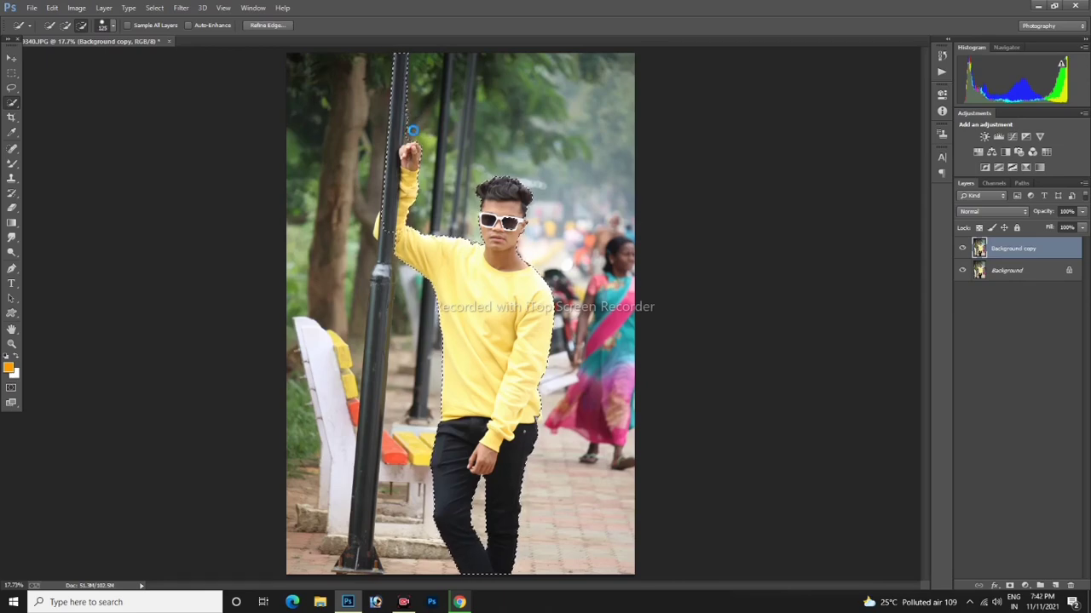
- Trim the leftover background from the selection along the pole's edge just above the raised hand
click(12, 344)
click(342, 98)
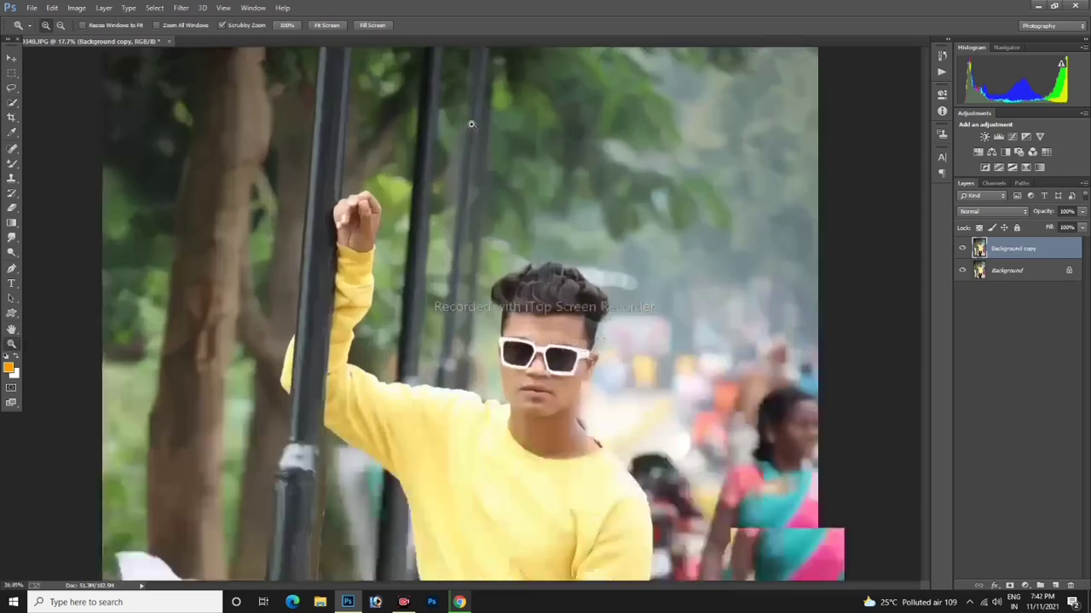
click(343, 98)
key(w)
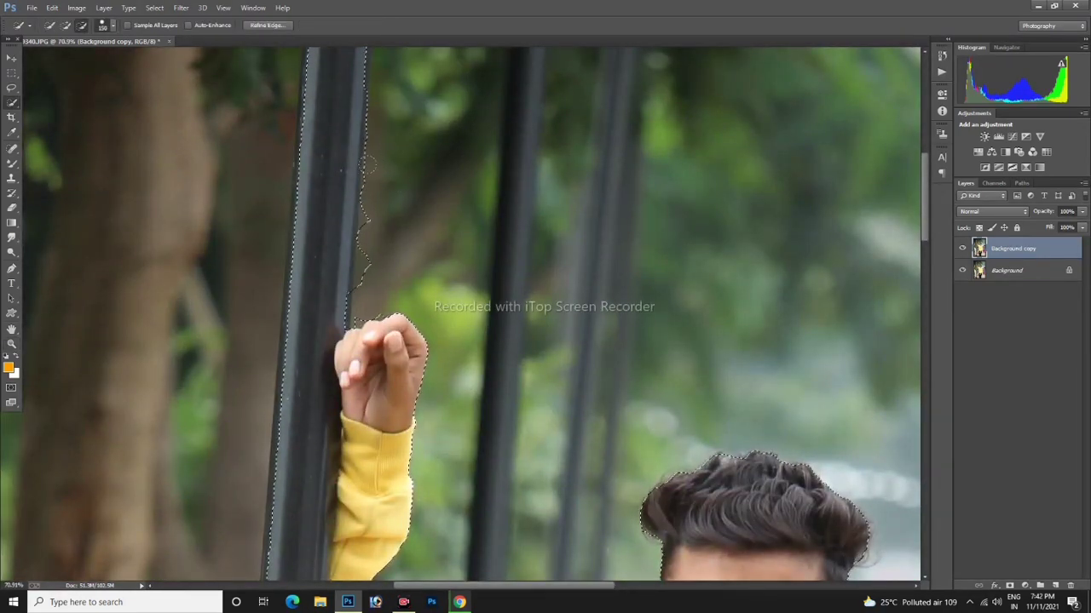
key(bracketleft)
scroll(368, 208, down, 1)
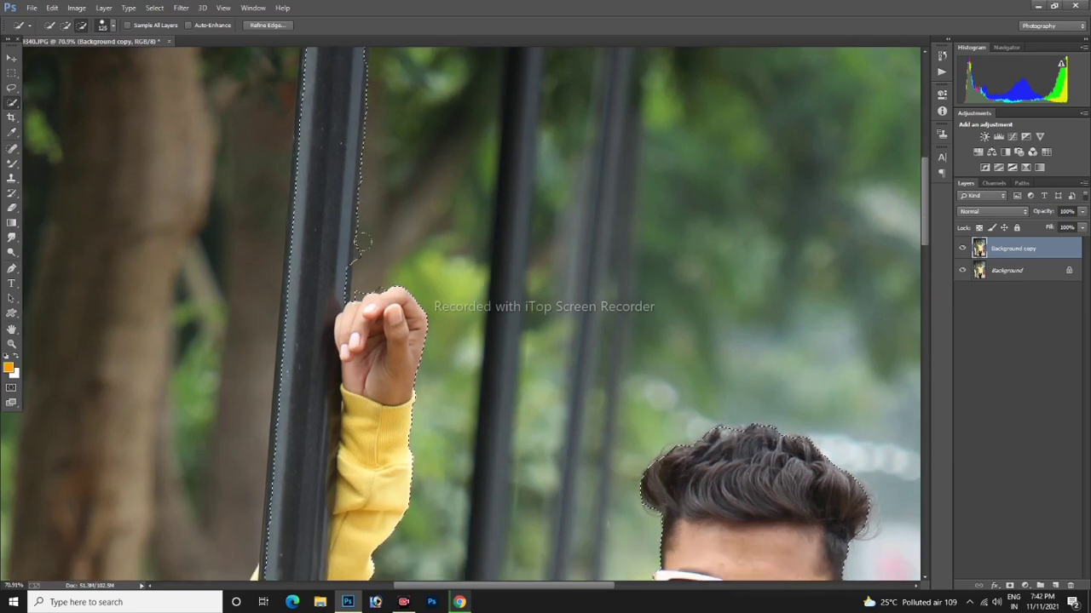
scroll(341, 225, down, 1)
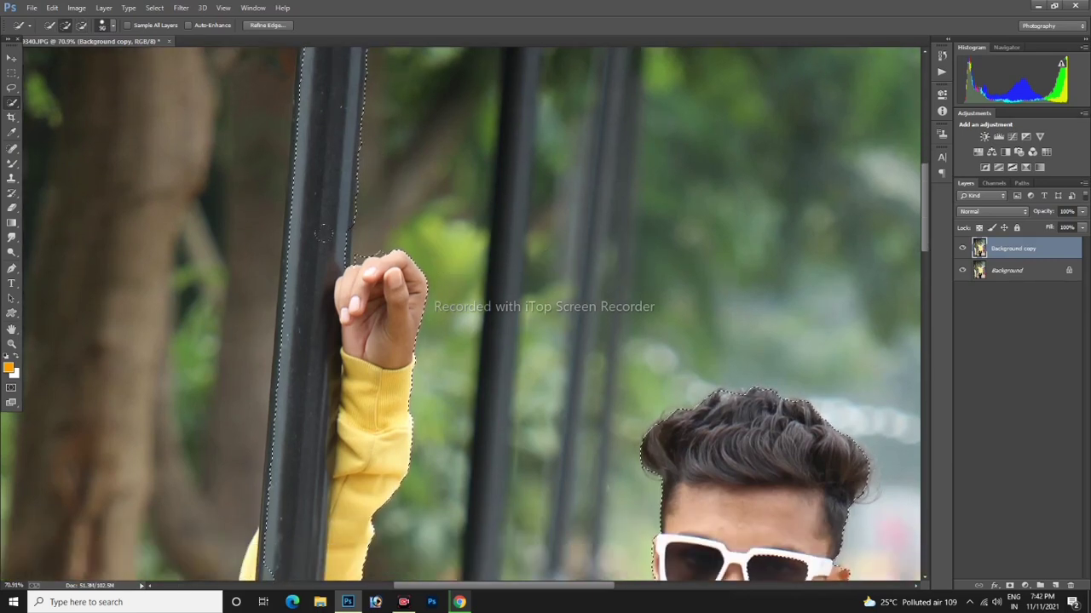
- Clean up the selection around the knuckles where the hand meets the pole, using a brush of size 25
key(bracketleft)
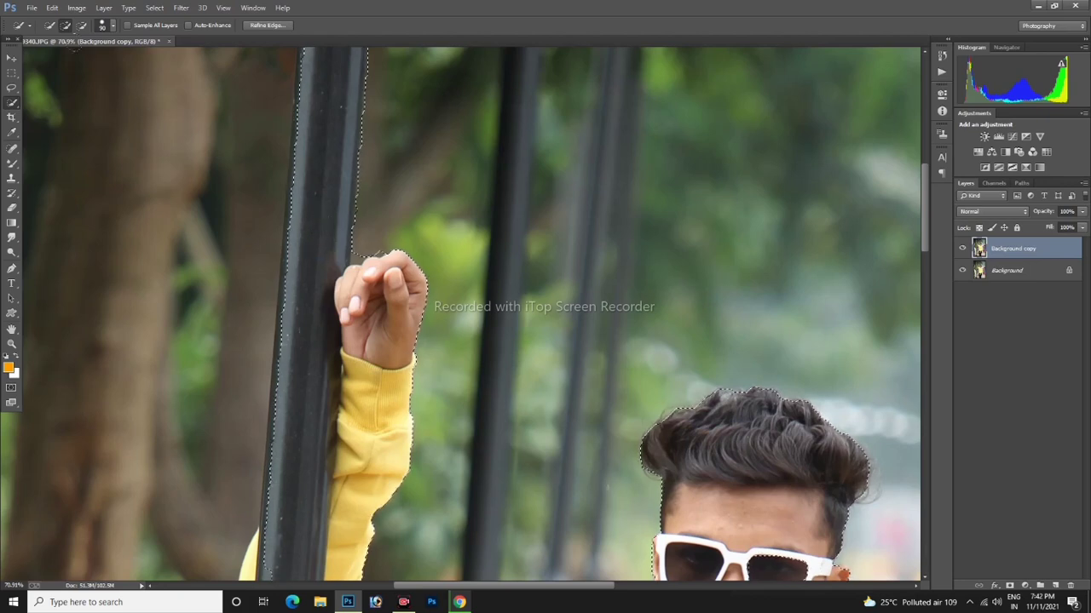
key(bracketleft)
key(bracketleft)
key(bracketleft)
key(bracketleft)
key(bracketleft)
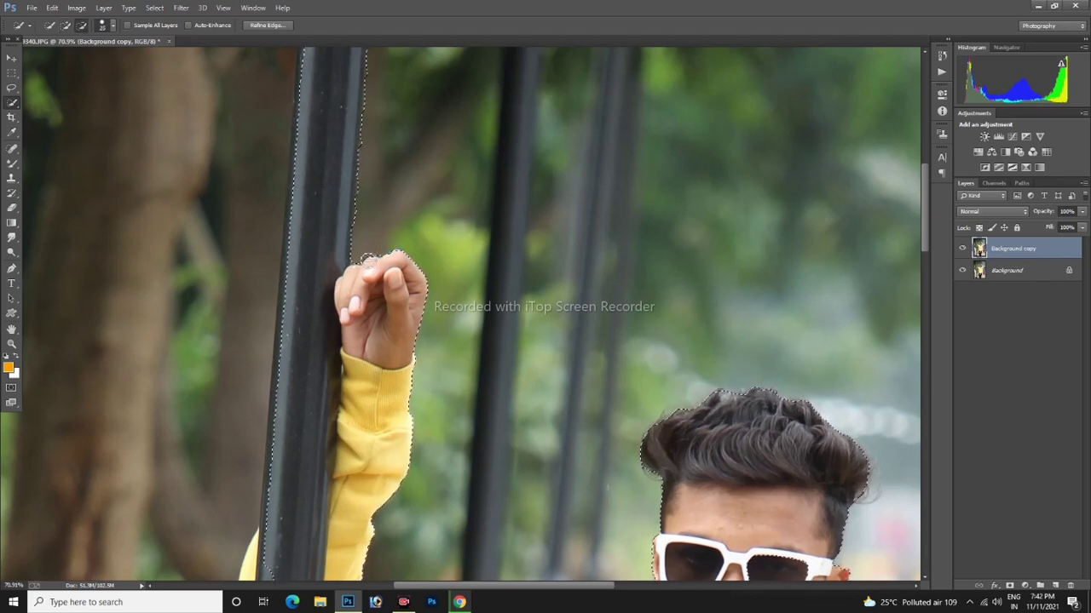
- Add the missing strips along both edges of the upper pole to the selection, from the photo's top edge to the hand
scroll(332, 230, up, 5)
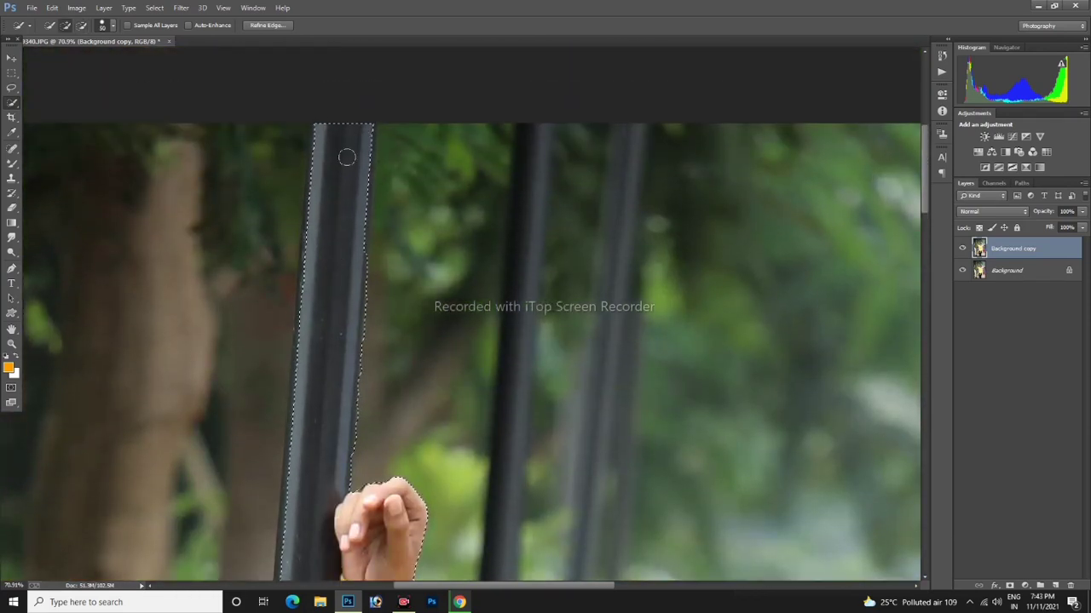
drag(360, 158, 353, 204)
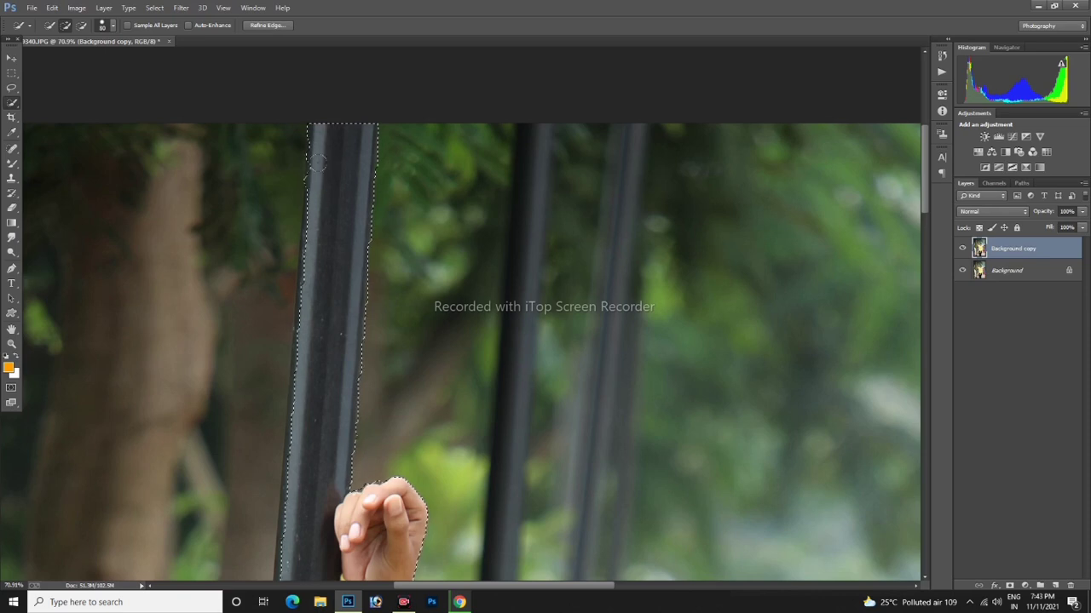
scroll(315, 165, down, 3)
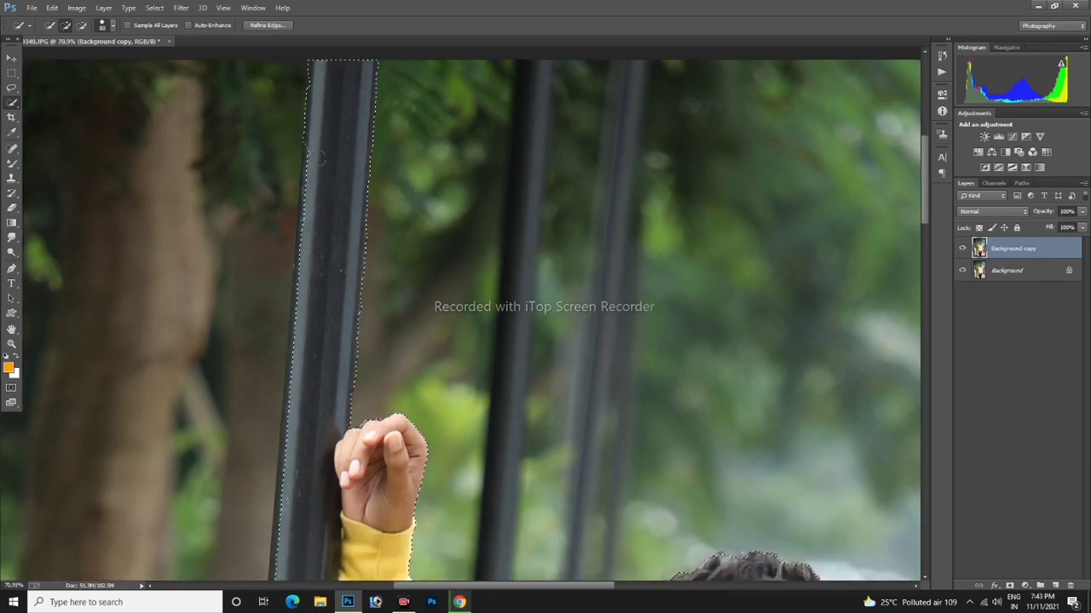
scroll(316, 158, down, 1)
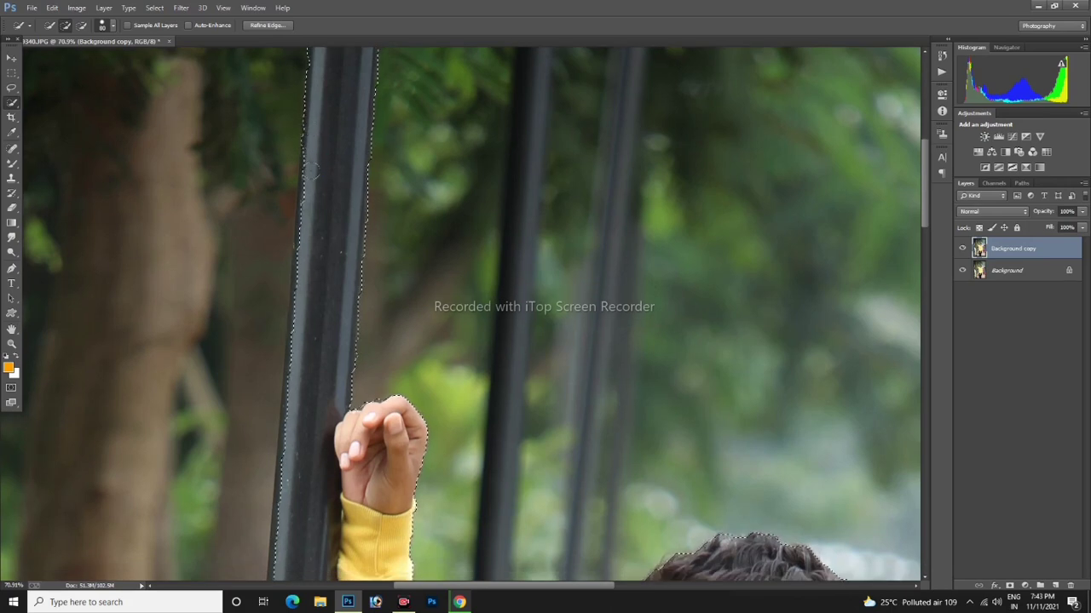
scroll(318, 167, down, 3)
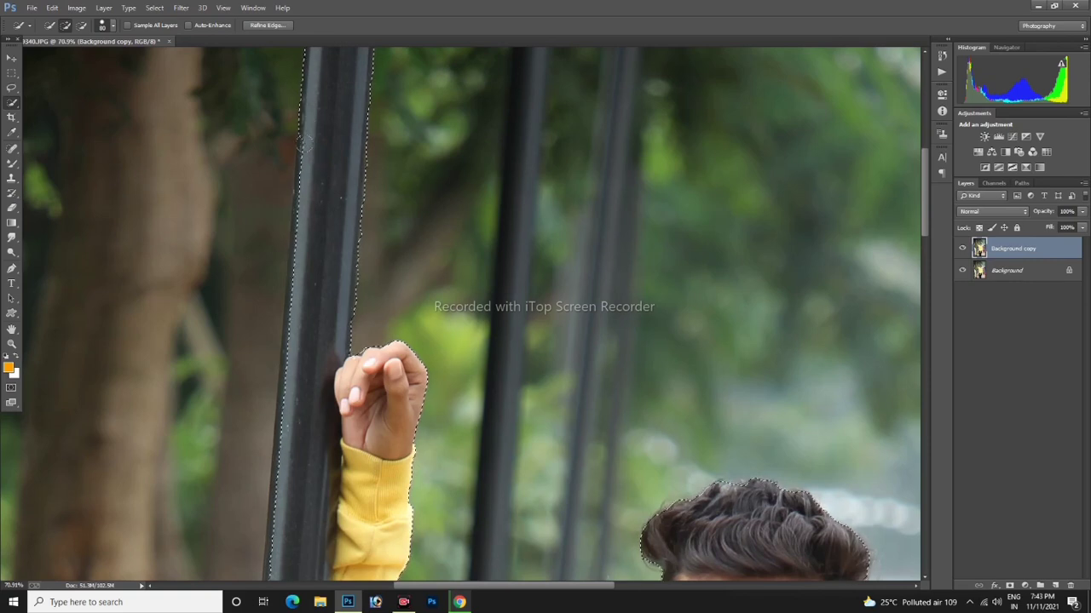
scroll(322, 174, up, 2)
scroll(306, 159, down, 3)
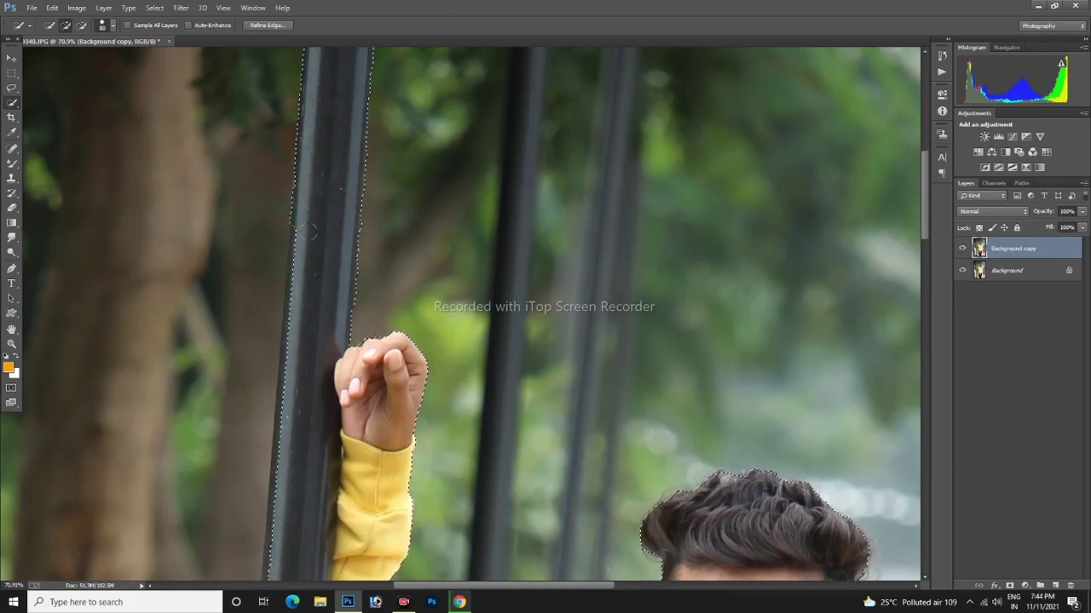
scroll(341, 170, down, 3)
click(326, 173)
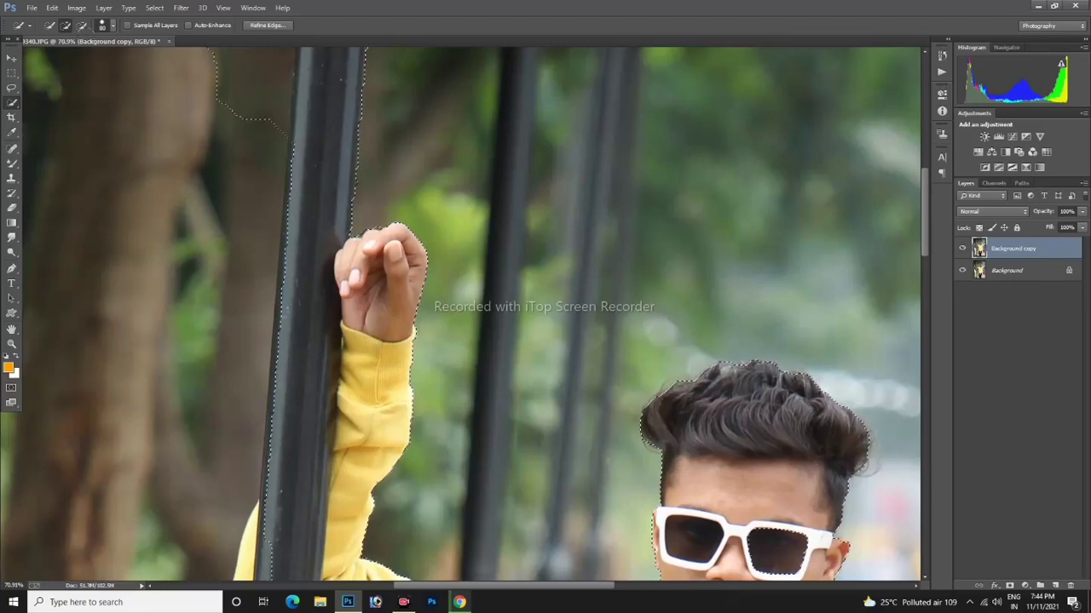
click(52, 8)
click(77, 41)
click(302, 126)
click(52, 8)
click(77, 41)
- Extend the quick selection down the pole past the raised sleeve and the pole joint toward the bench
scroll(311, 225, down, 1)
scroll(311, 225, down, 8)
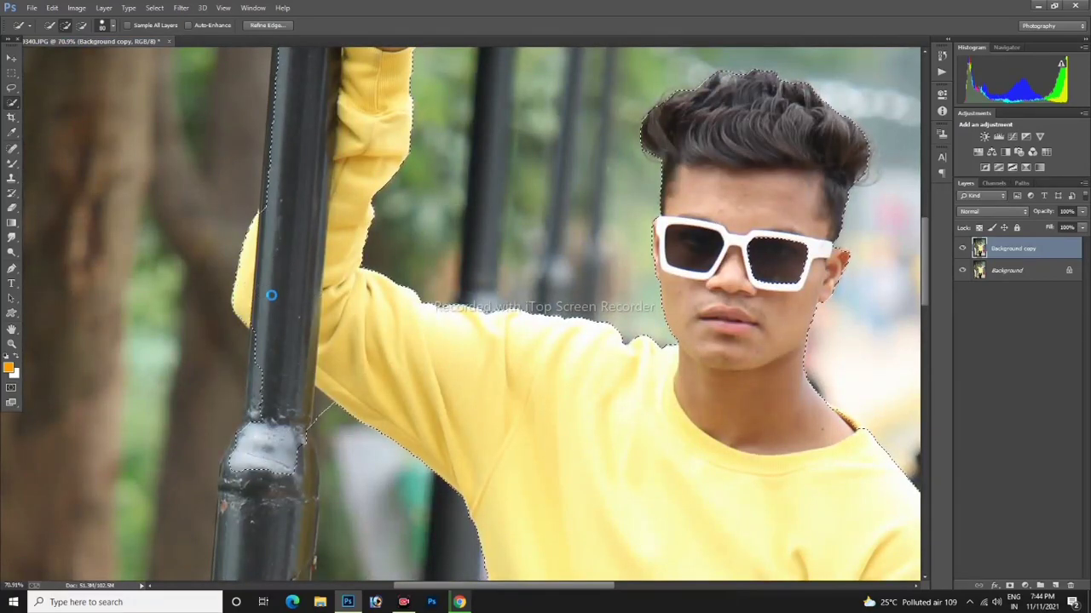
click(12, 343)
mouse_move(528, 348)
mouse_down()
mouse_move(468, 358)
mouse_move(485, 359)
mouse_up()
click(12, 103)
mouse_move(367, 256)
mouse_down()
mouse_move(355, 390)
mouse_move(363, 508)
mouse_up()
- Add the lower part of the pole and its bolted base plate to the selection
scroll(366, 441, down, 6)
scroll(350, 439, down, 1)
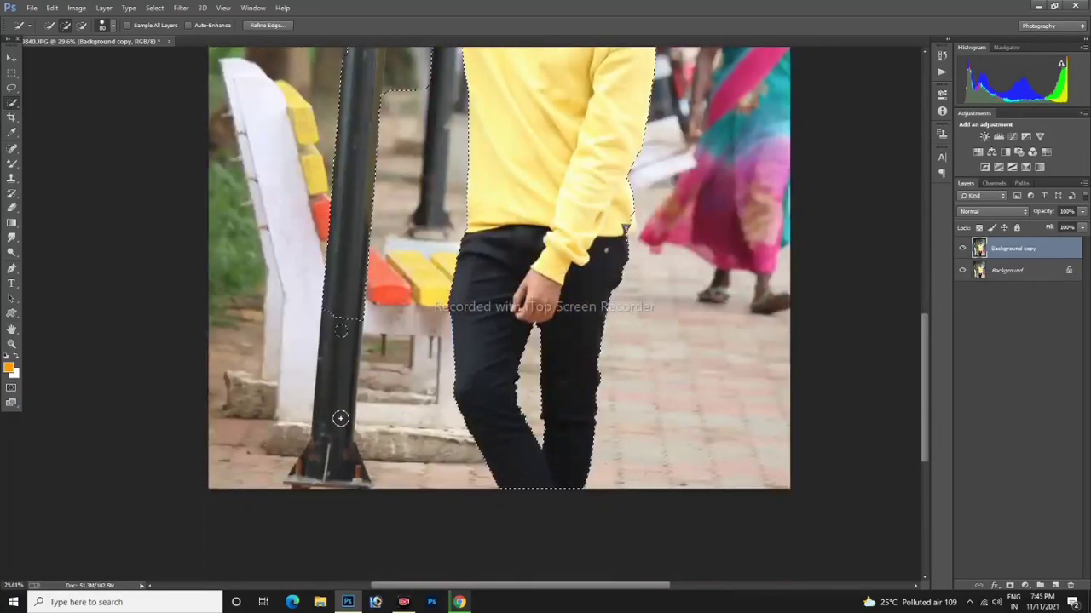
mouse_move(341, 415)
mouse_down()
mouse_move(337, 455)
mouse_move(320, 481)
mouse_up()
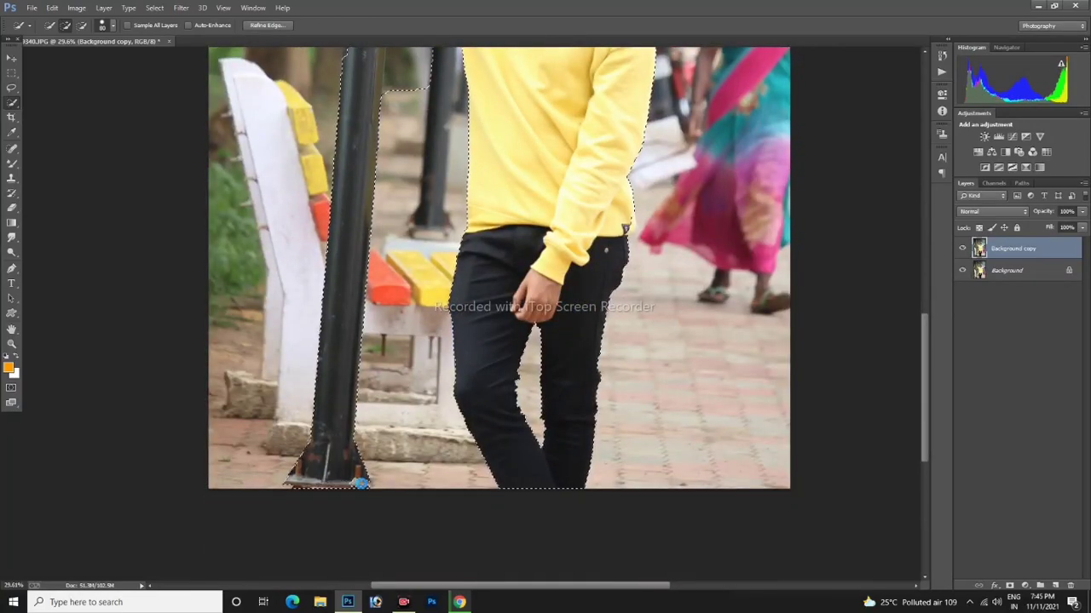
scroll(353, 528, up, 5)
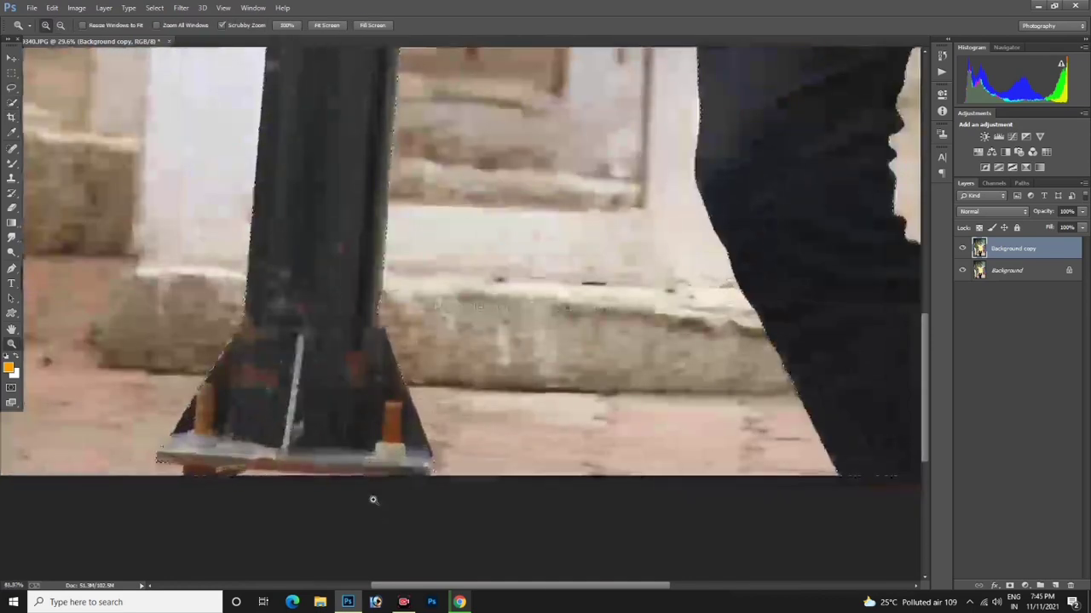
click(376, 475)
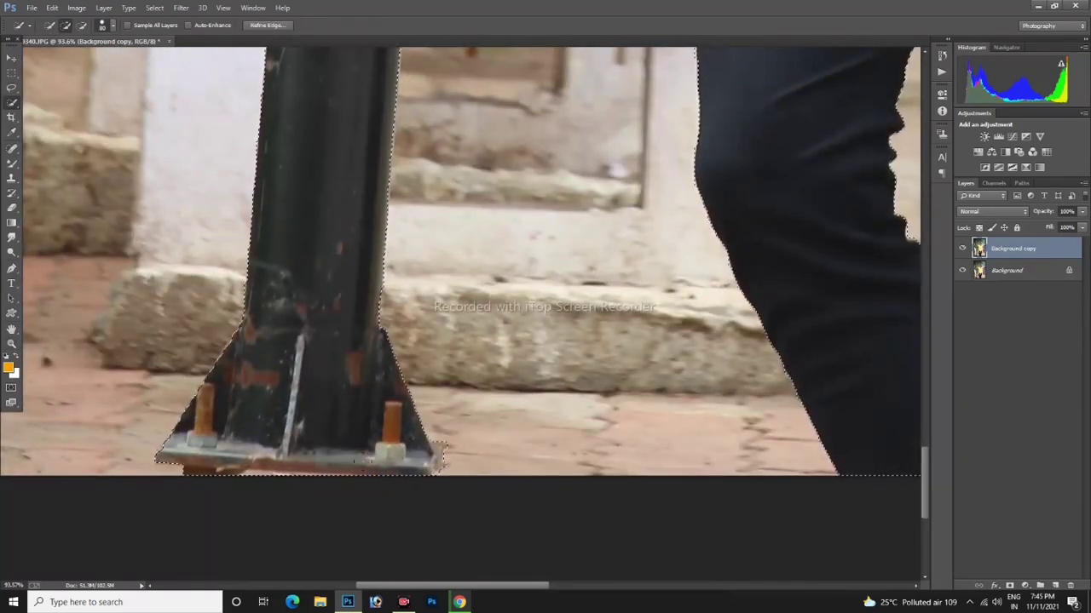
- Subtract the background between the pole and the sweater from the selection, up to the underside of the raised sleeve
scroll(403, 416, up, 10)
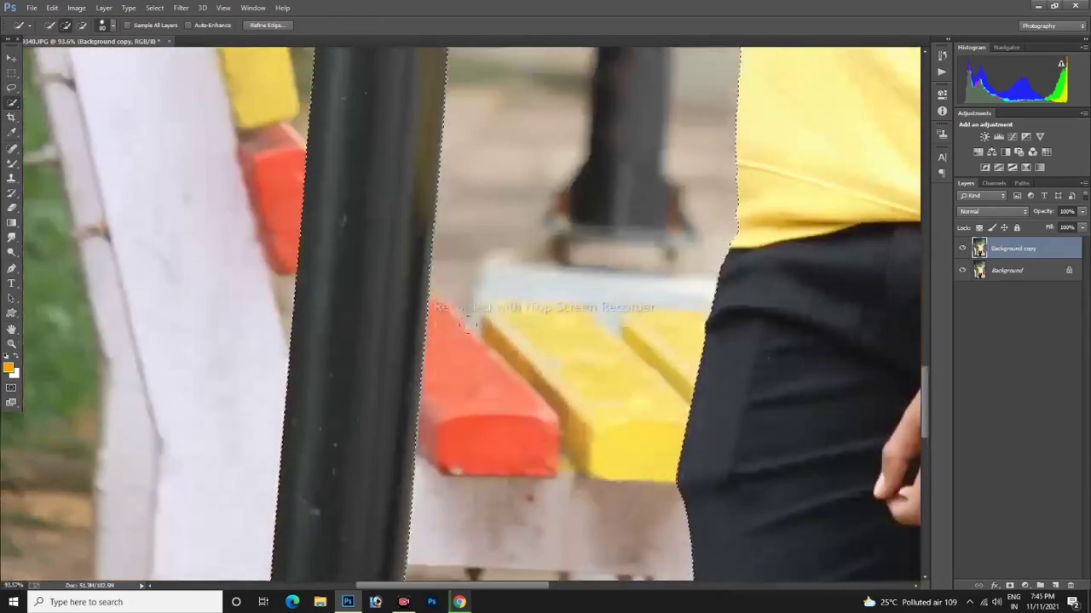
scroll(467, 322, up, 6)
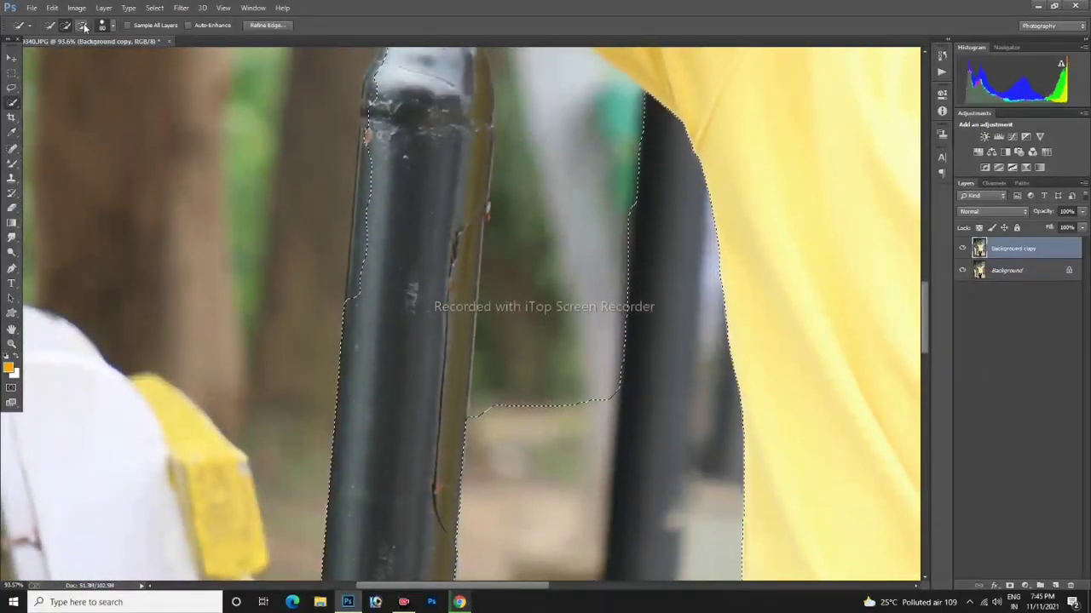
mouse_move(533, 372)
mouse_down()
mouse_move(586, 398)
mouse_move(593, 415)
mouse_up()
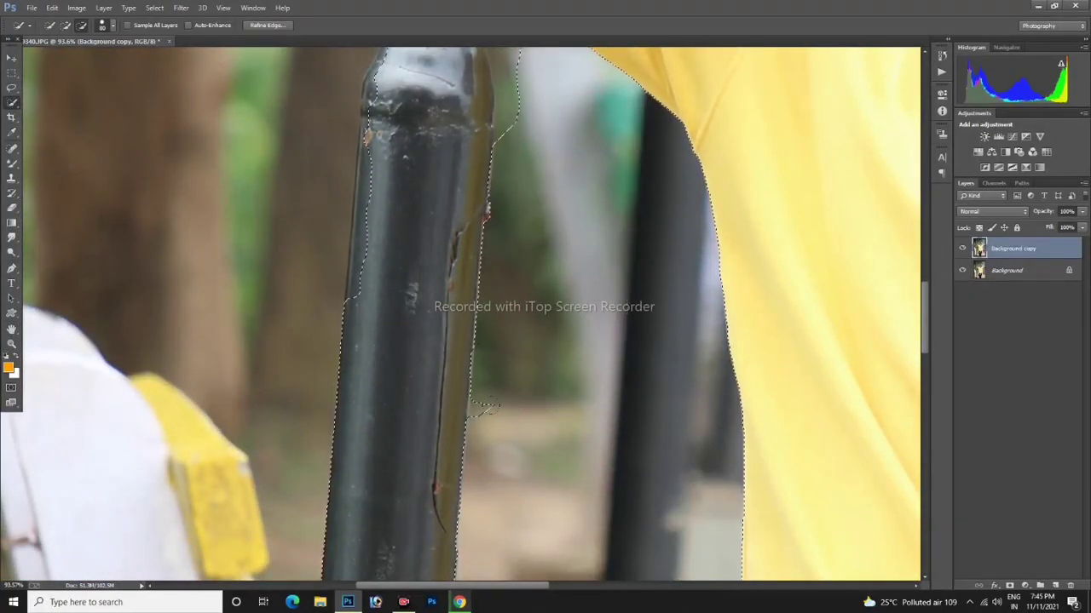
scroll(596, 369, up, 5)
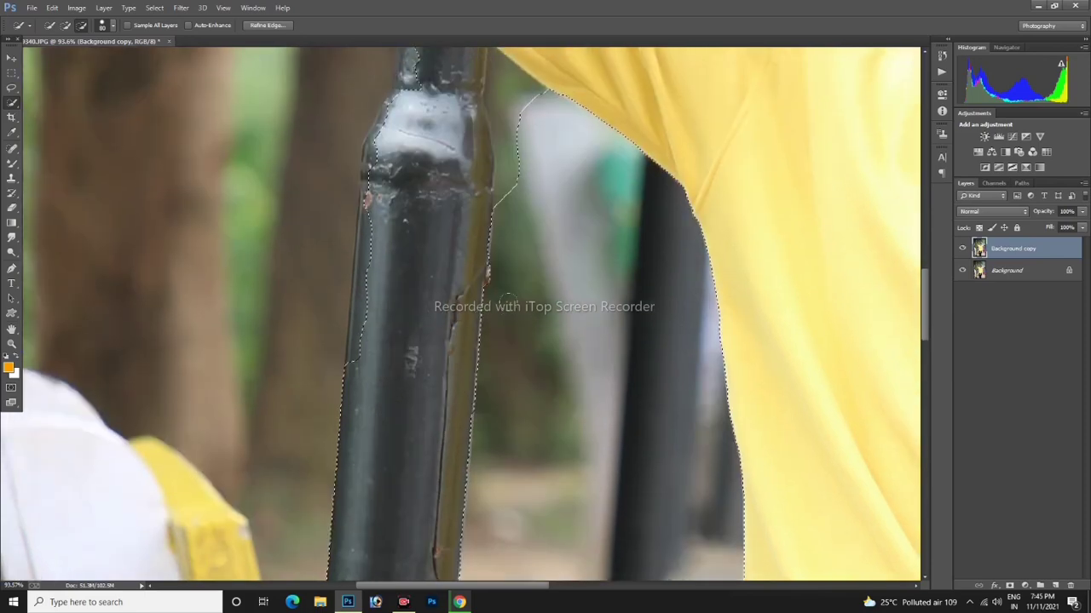
key(bracketright)
key(bracketright)
key(bracketright)
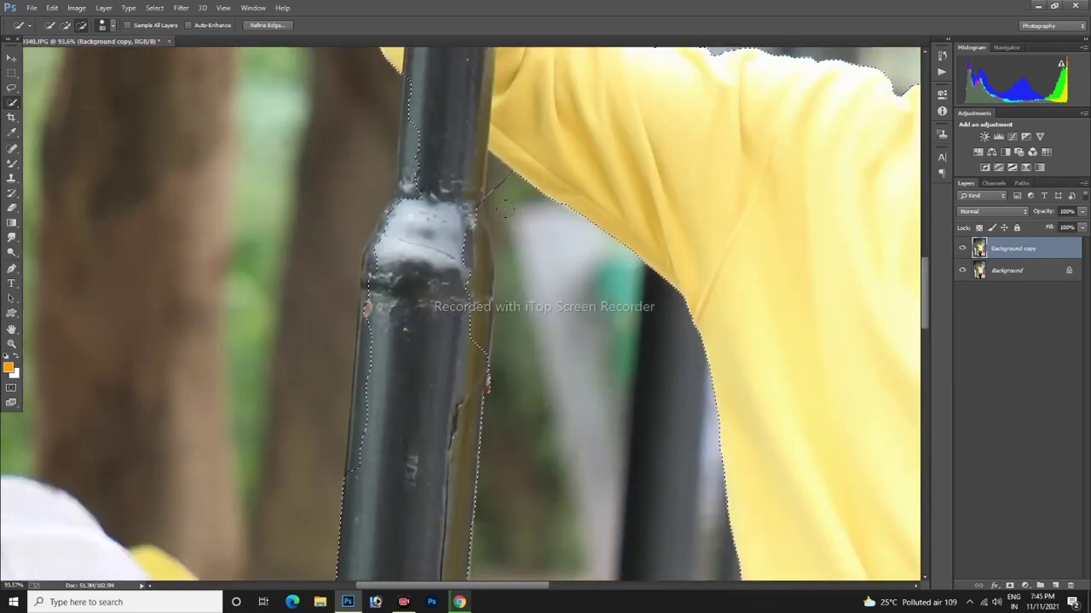
drag(503, 179, 516, 202)
- Add the missing edges of the pole joint and the pole section just above it to the selection
click(65, 26)
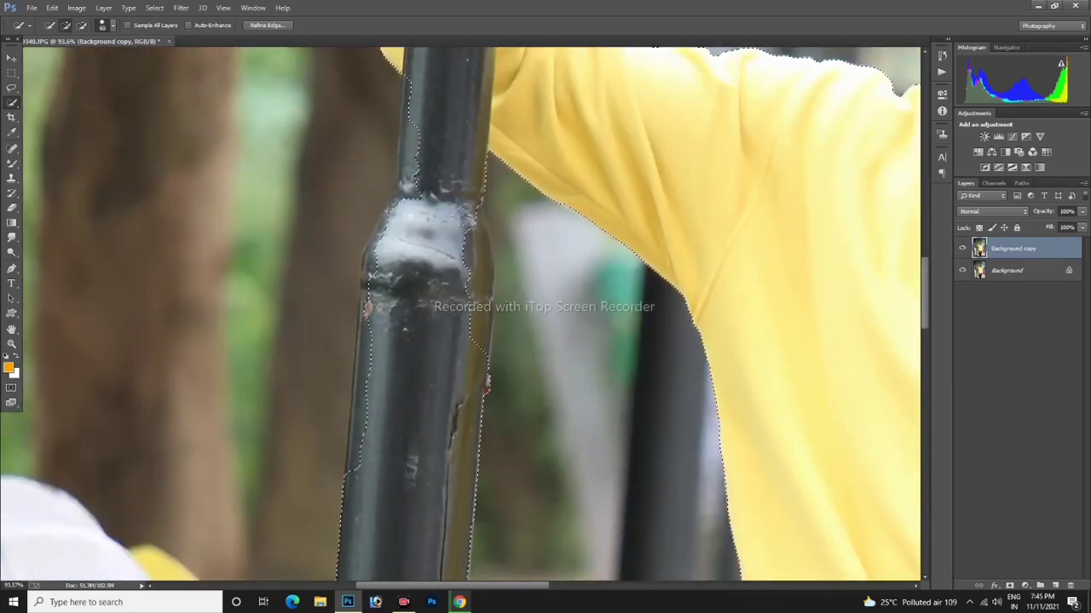
drag(472, 282, 452, 358)
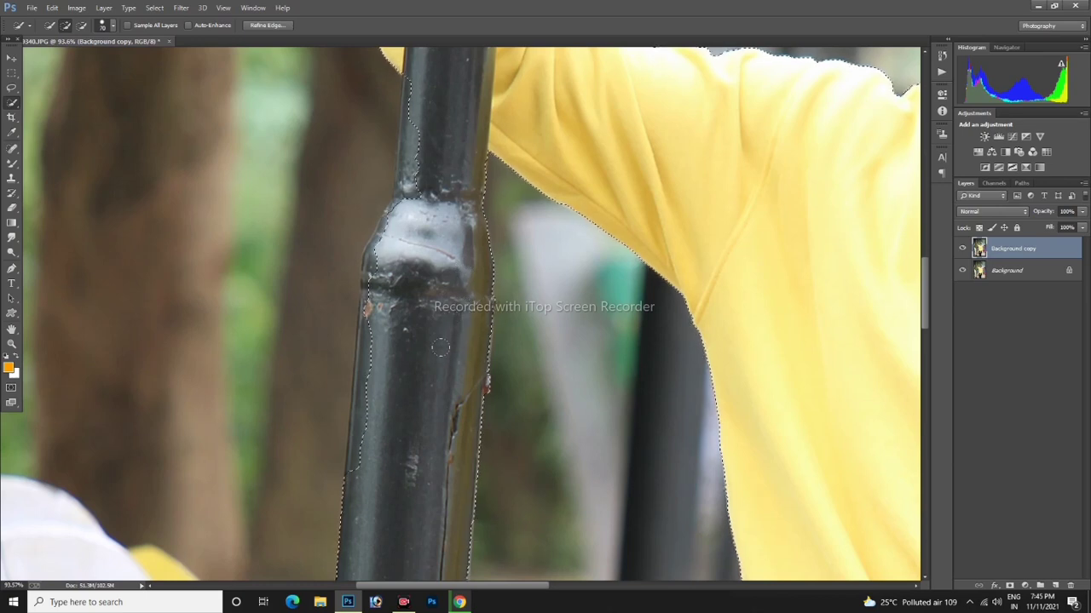
key(bracketright)
click(428, 185)
key(bracketright)
key(bracketright)
click(428, 141)
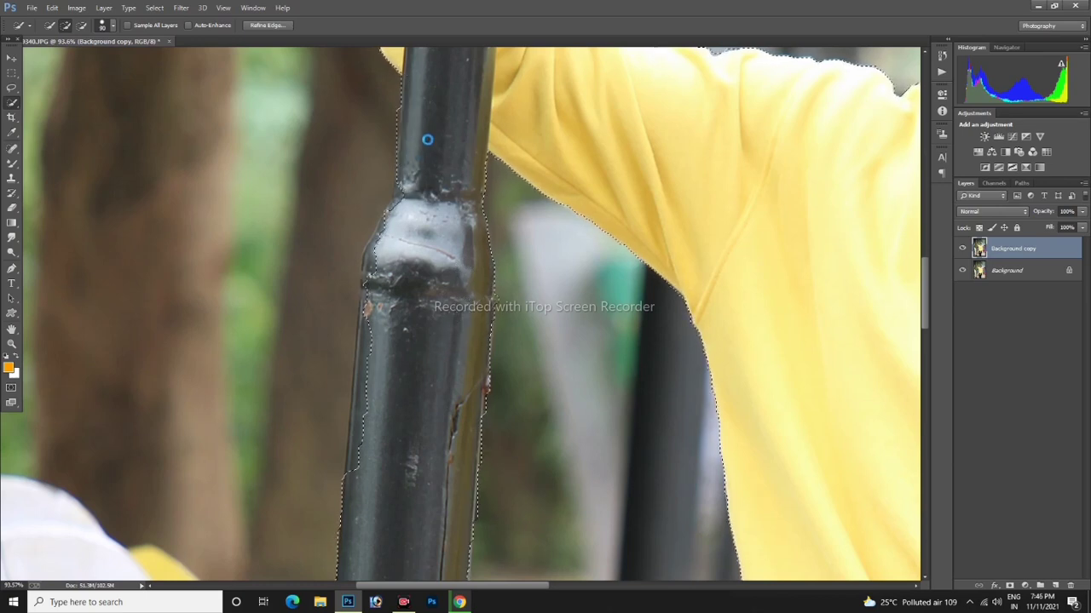
click(425, 194)
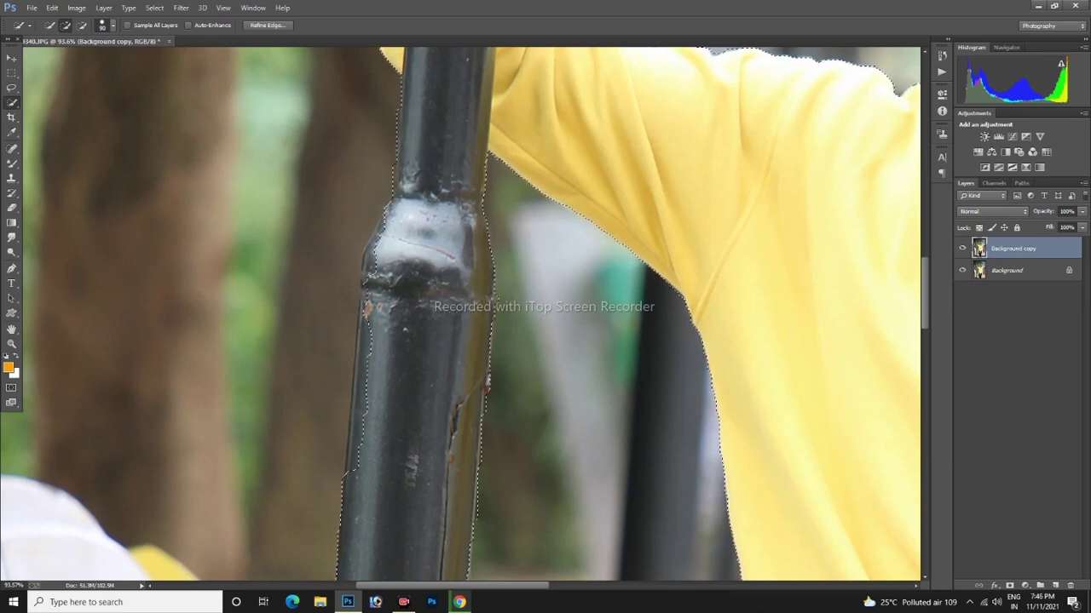
- Add the missing strip along the pole's outer edge at the joint and below it, using a larger brush of up to 150
click(396, 275)
key(bracketright)
click(422, 273)
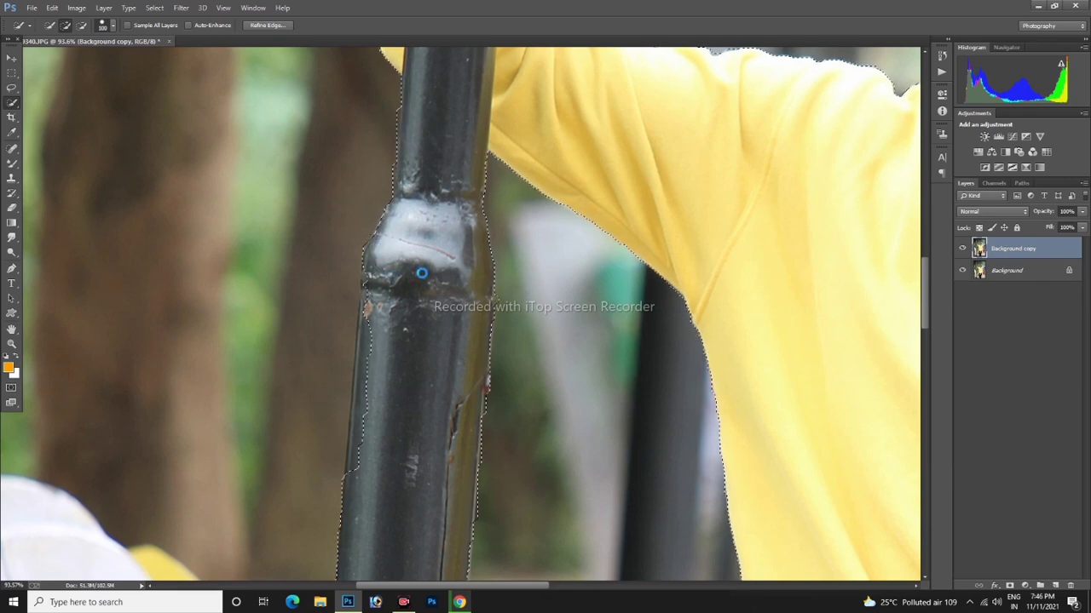
scroll(460, 314, down, 3)
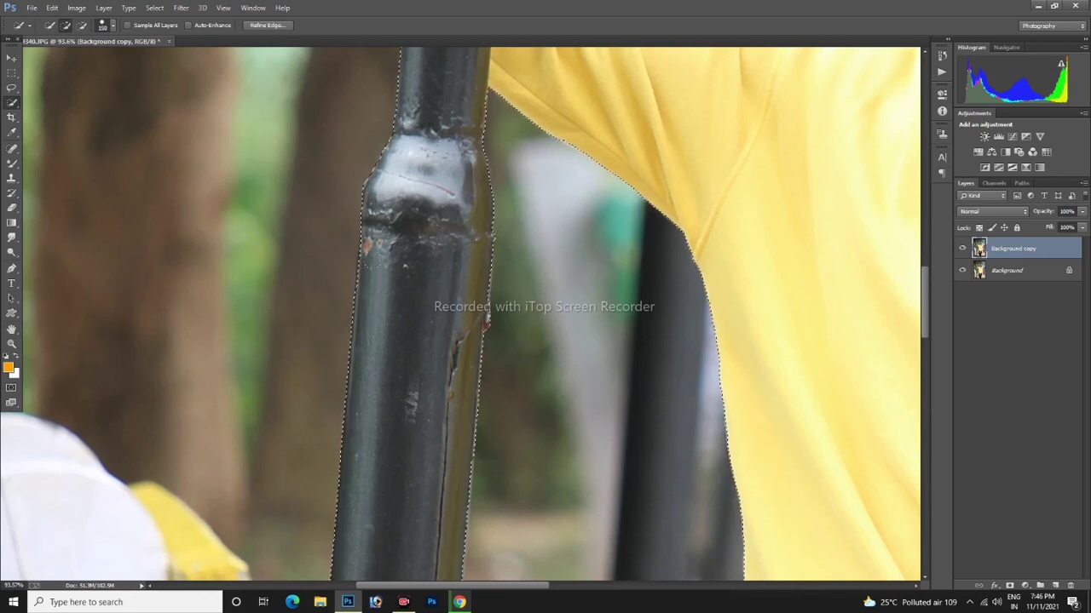
scroll(418, 275, down, 3)
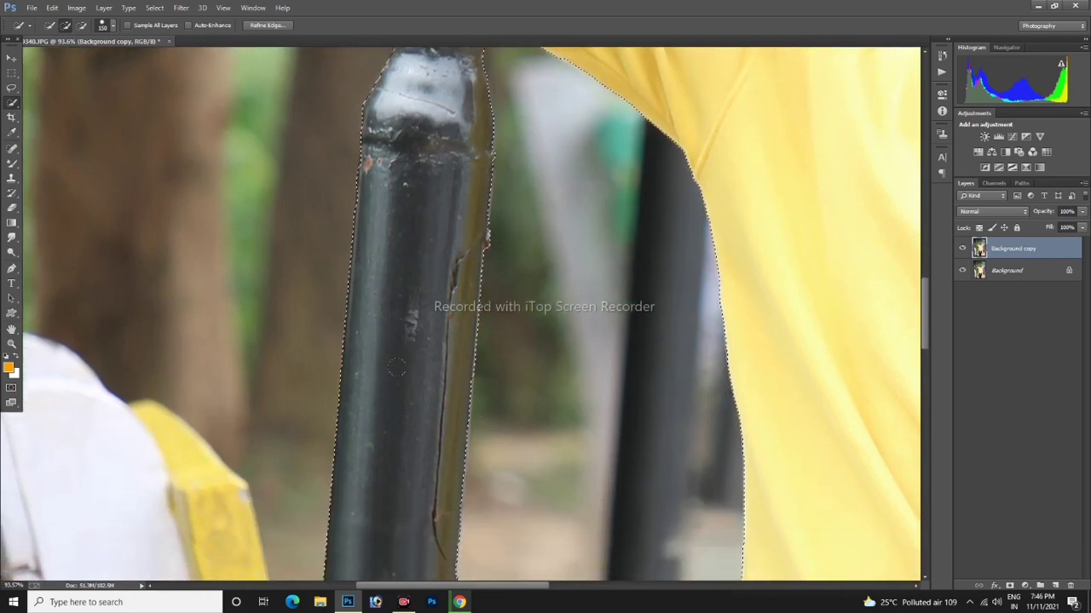
scroll(375, 383, down, 1)
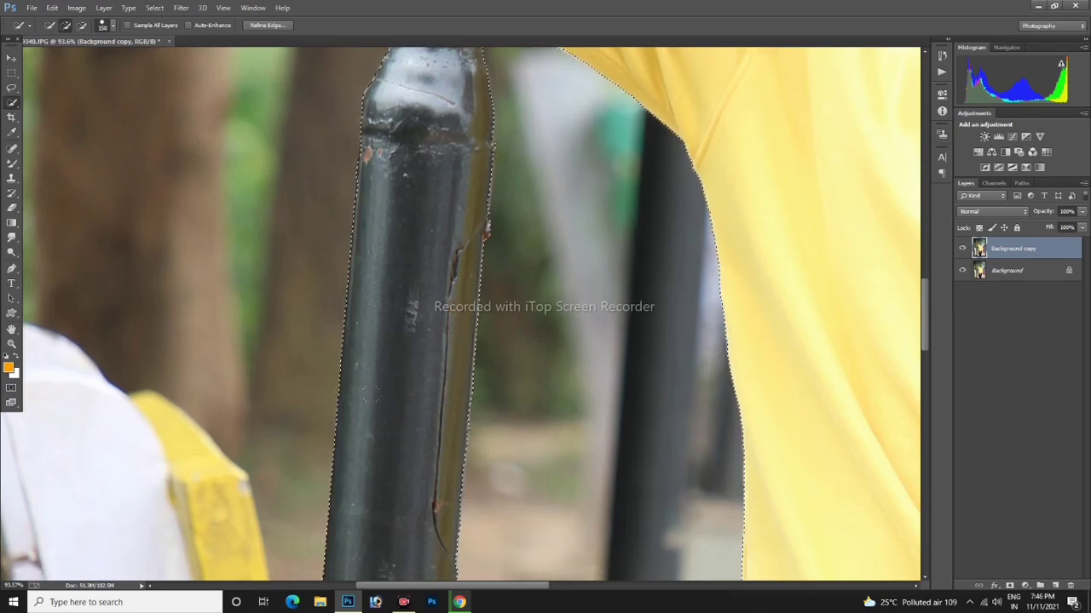
- Add the missing strip along the pole's outer edge beside the raised sleeve and hand to the selection
scroll(392, 340, up, 4)
scroll(388, 311, up, 3)
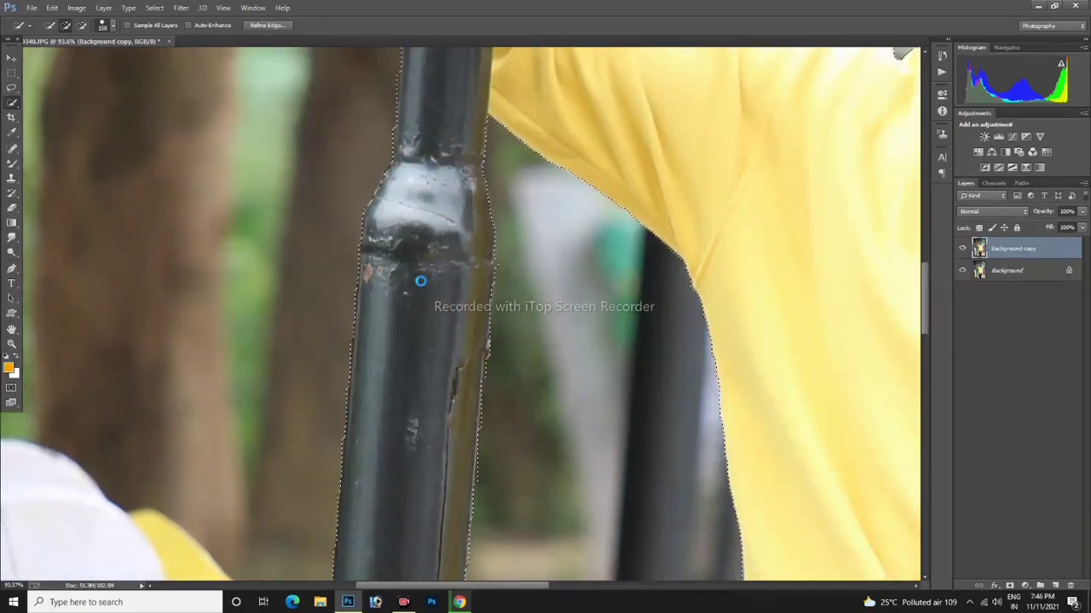
scroll(419, 280, up, 7)
scroll(401, 134, up, 2)
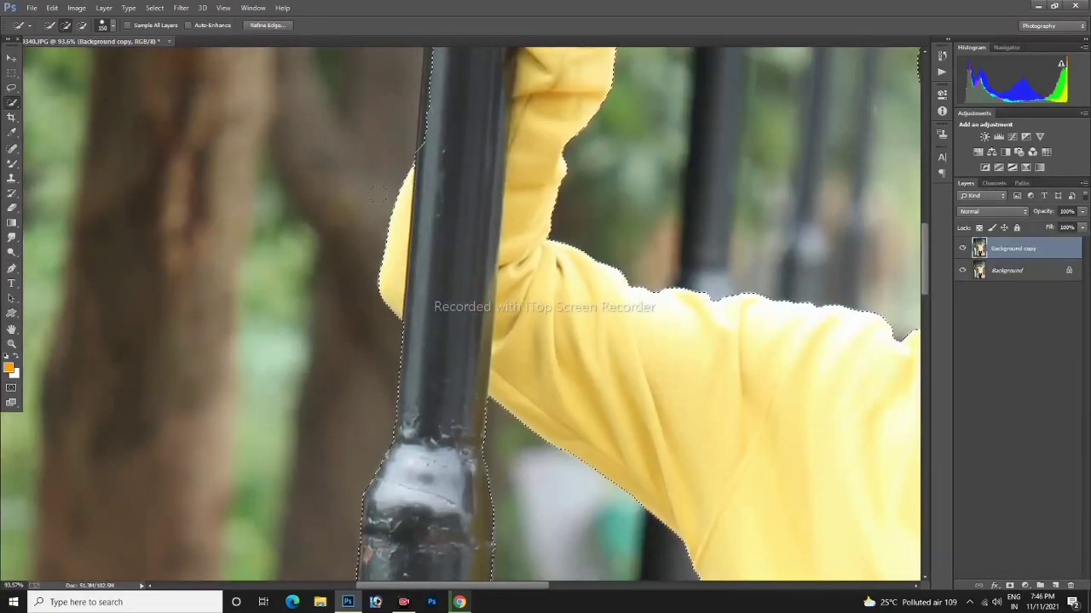
scroll(401, 134, up, 3)
scroll(401, 134, up, 4)
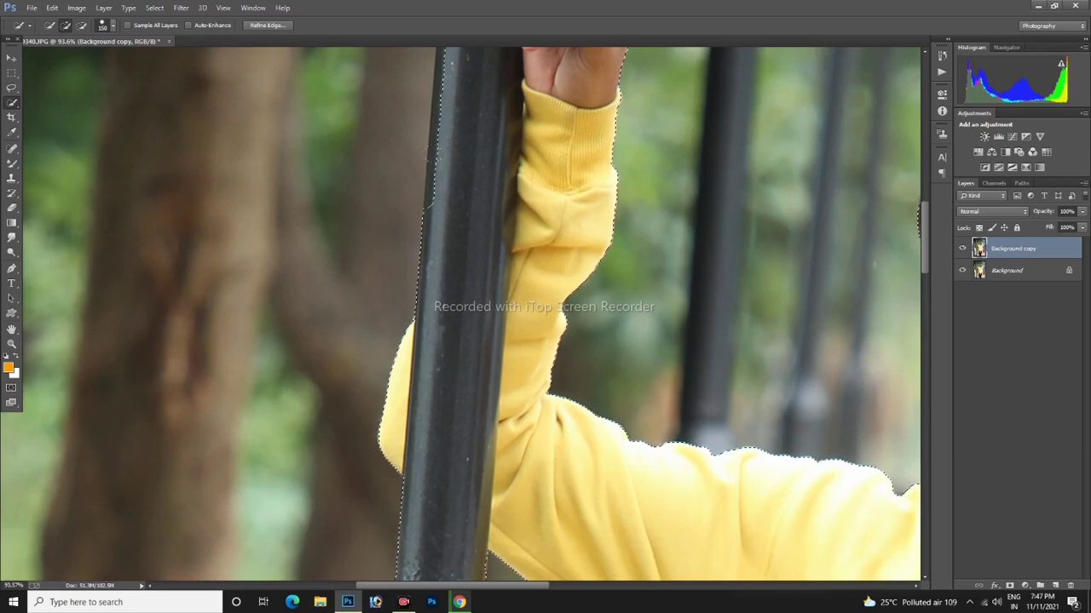
scroll(502, 230, up, 4)
scroll(501, 229, up, 4)
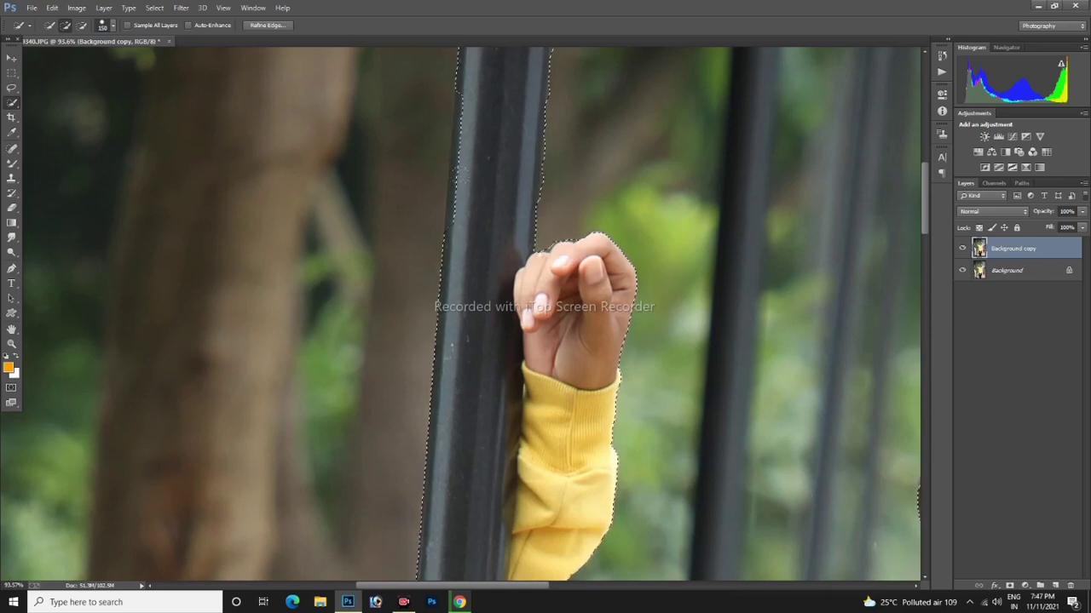
scroll(470, 213, up, 2)
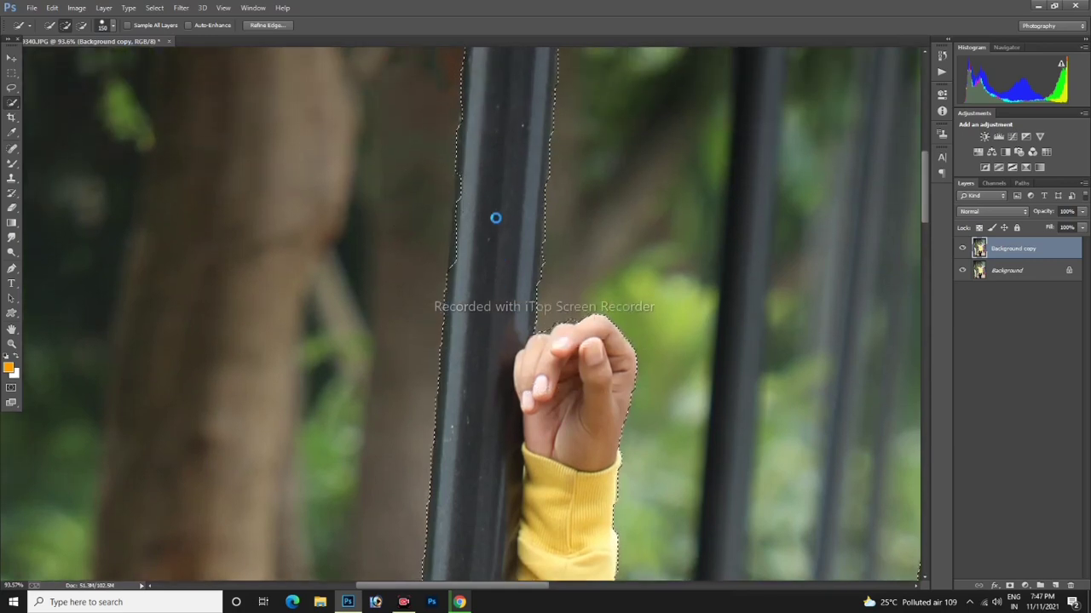
- Try to add the missing strip of the pole's outer edge above the hand, reducing the brush size to 70
click(52, 8)
click(81, 26)
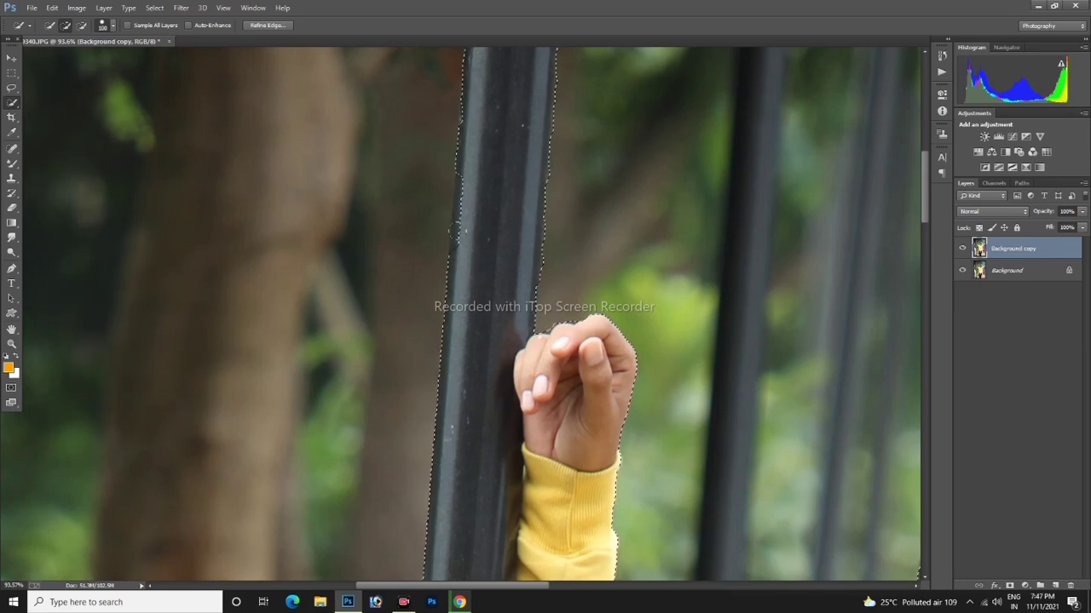
click(52, 7)
click(77, 38)
click(52, 8)
click(77, 38)
click(52, 8)
click(77, 39)
key(bracketleft)
key(bracketleft)
key(bracketleft)
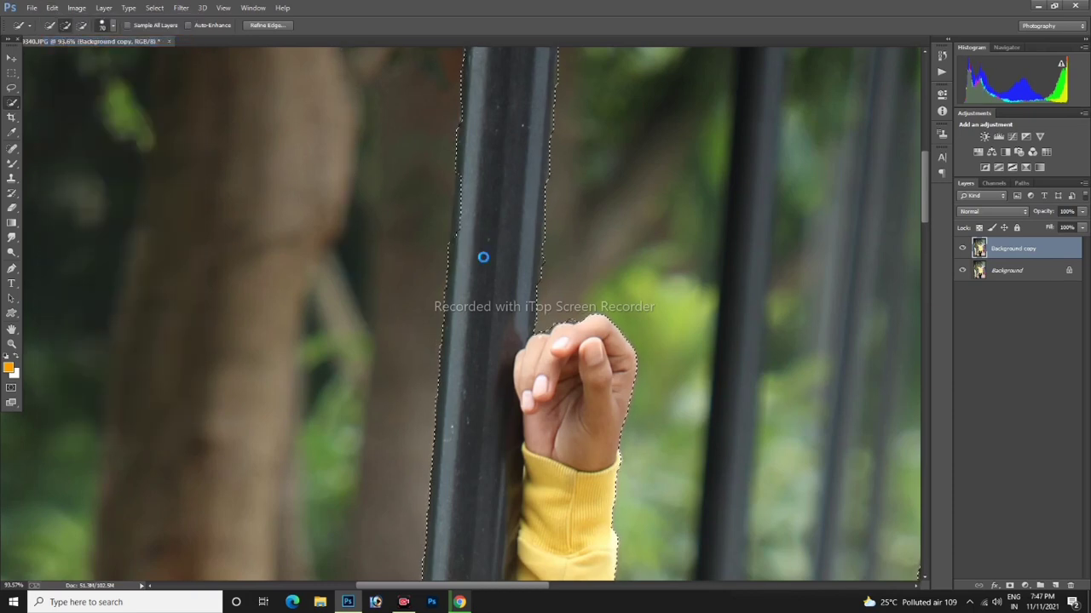
- Retry selecting the pole's edge above the hand with the brush reduced to 50 and 40, undoing the strokes
click(52, 8)
click(76, 38)
key(bracketleft)
key(bracketleft)
click(52, 7)
click(76, 38)
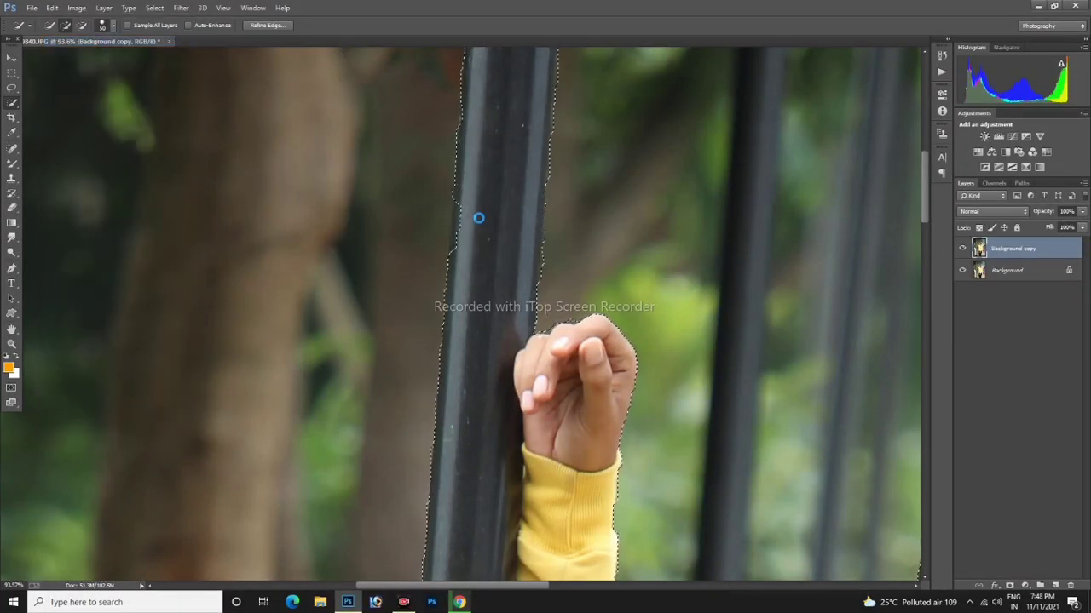
click(52, 8)
click(77, 38)
key(bracketleft)
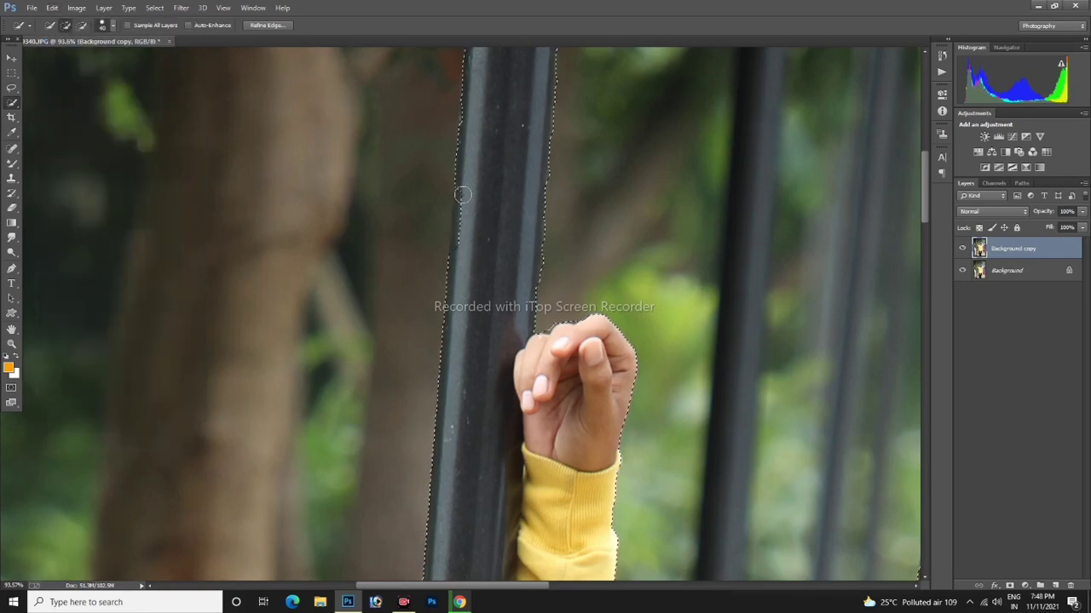
click(52, 8)
click(77, 41)
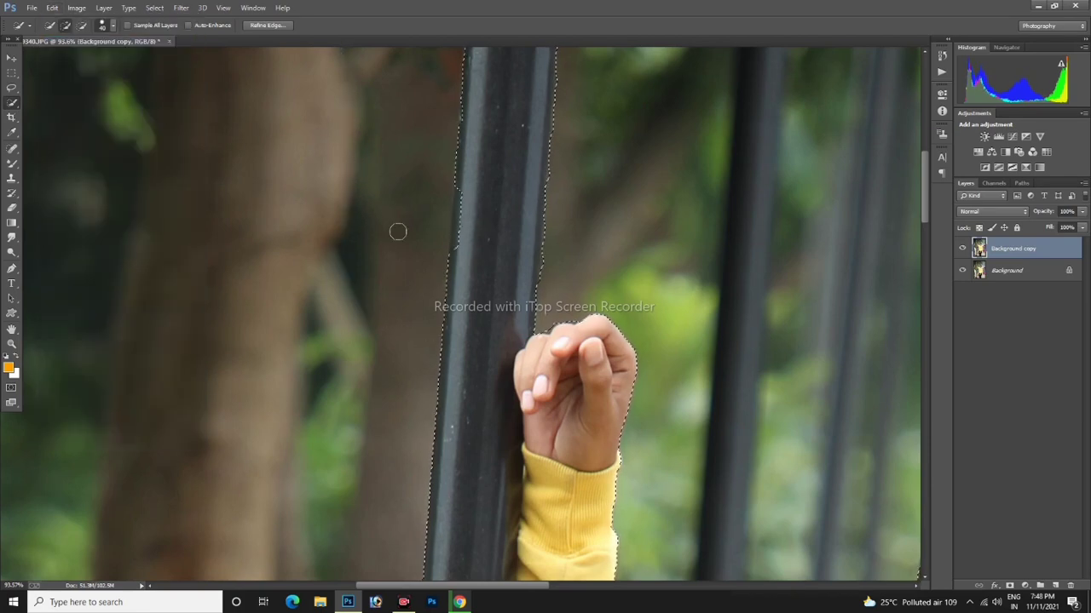
- Select the pole's outer edge above the hand and subtract the background beside it up to the photo's top edge
key(bracketleft)
click(460, 213)
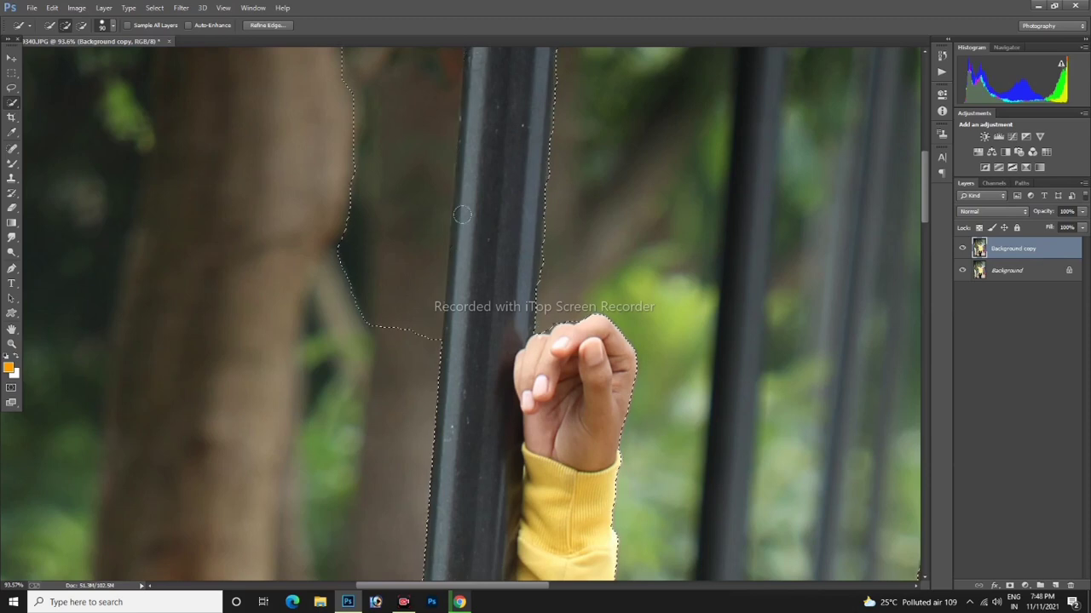
scroll(410, 170, up, 3)
scroll(410, 170, up, 2)
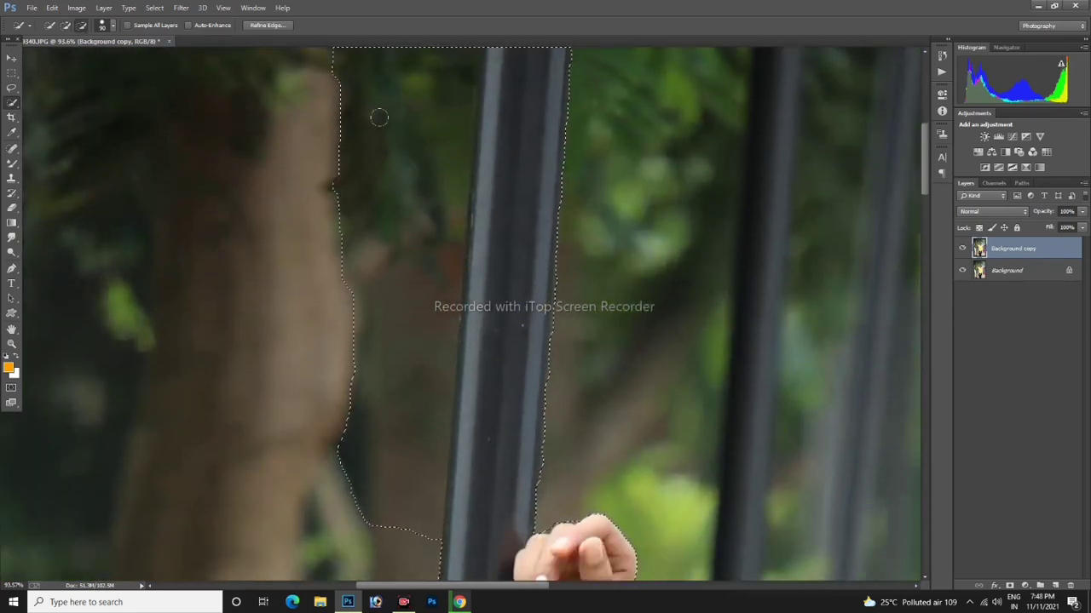
mouse_move(425, 68)
mouse_down()
mouse_move(396, 302)
mouse_move(389, 531)
mouse_move(383, 461)
mouse_up()
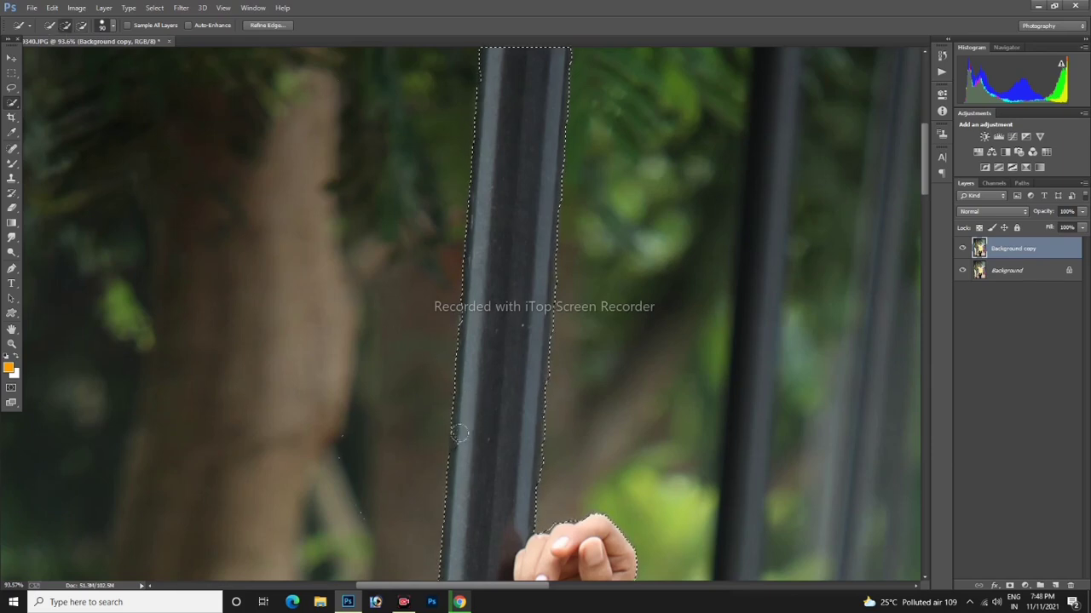
- Clear the stray selected specks beside the tree trunk from the selection
click(334, 439)
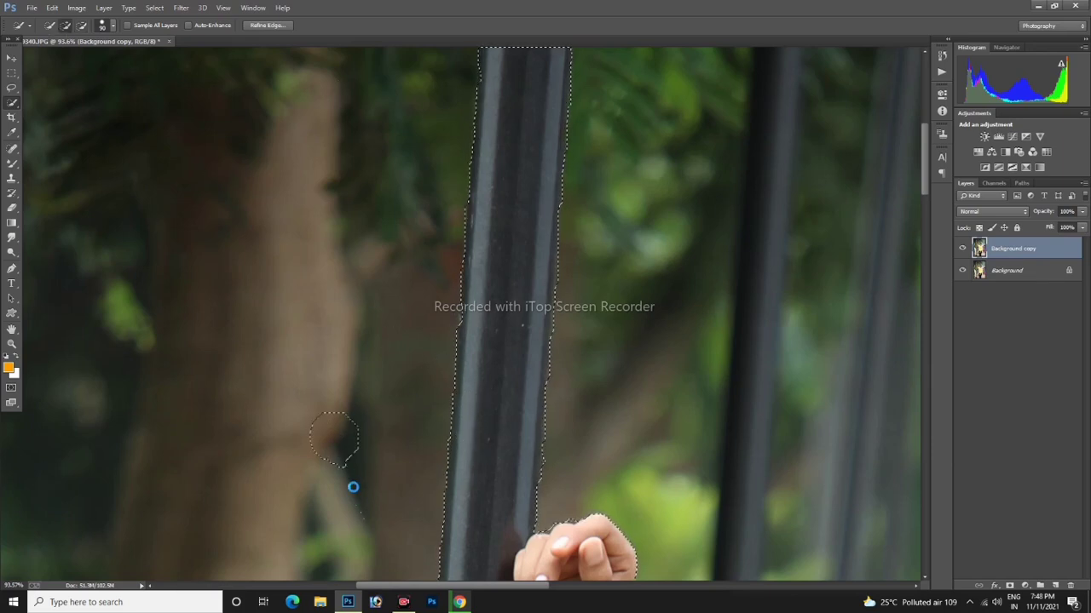
click(52, 7)
click(60, 41)
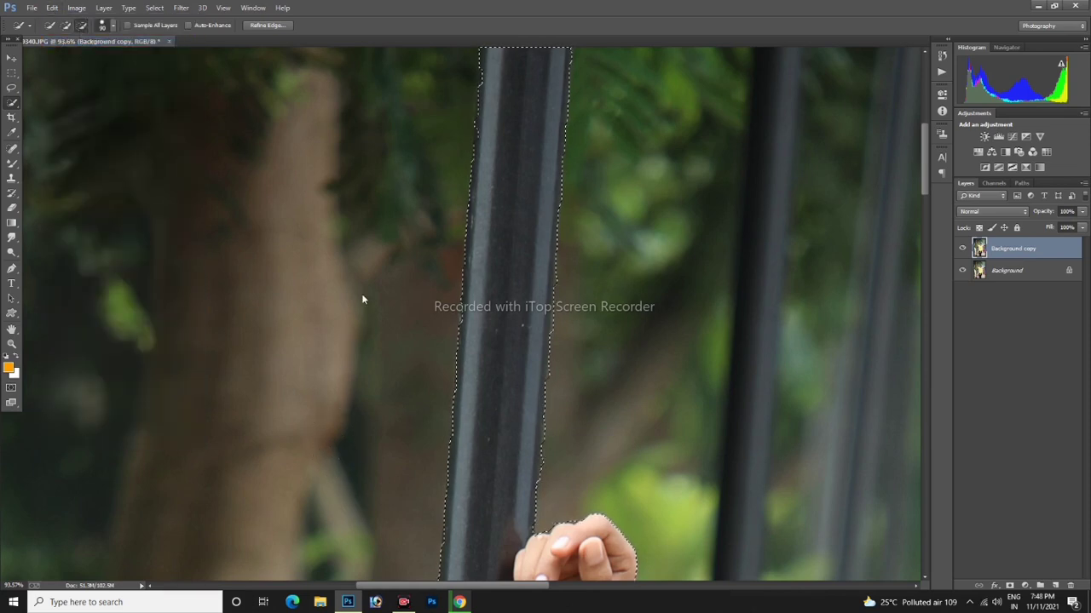
scroll(427, 227, up, 3)
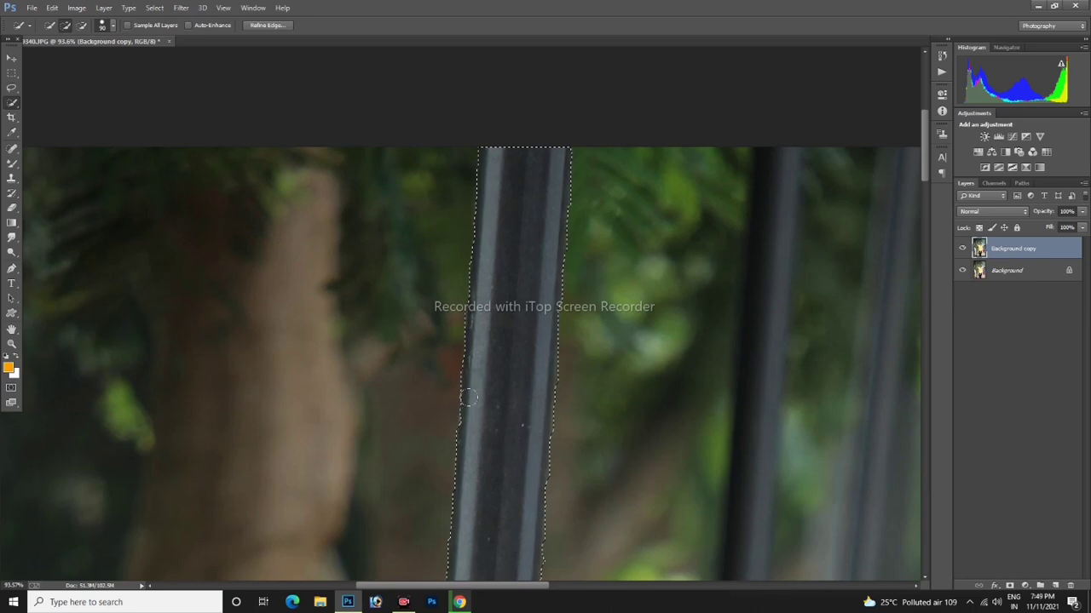
- Extend the selection over the back of the sweater collar beside the man's neck
key(z)
right_click(362, 326)
click(399, 334)
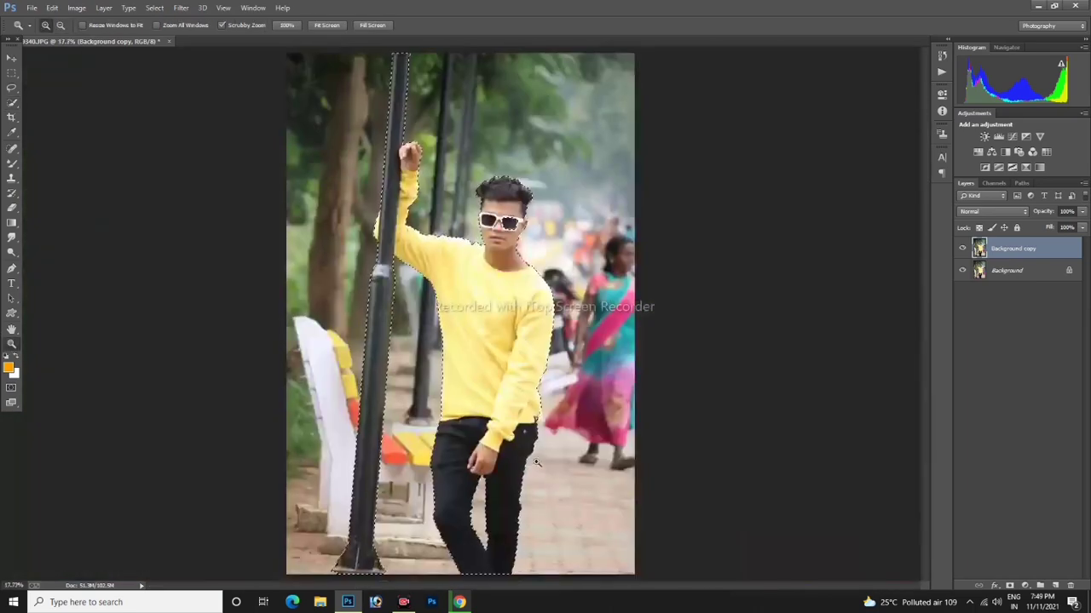
click(511, 210)
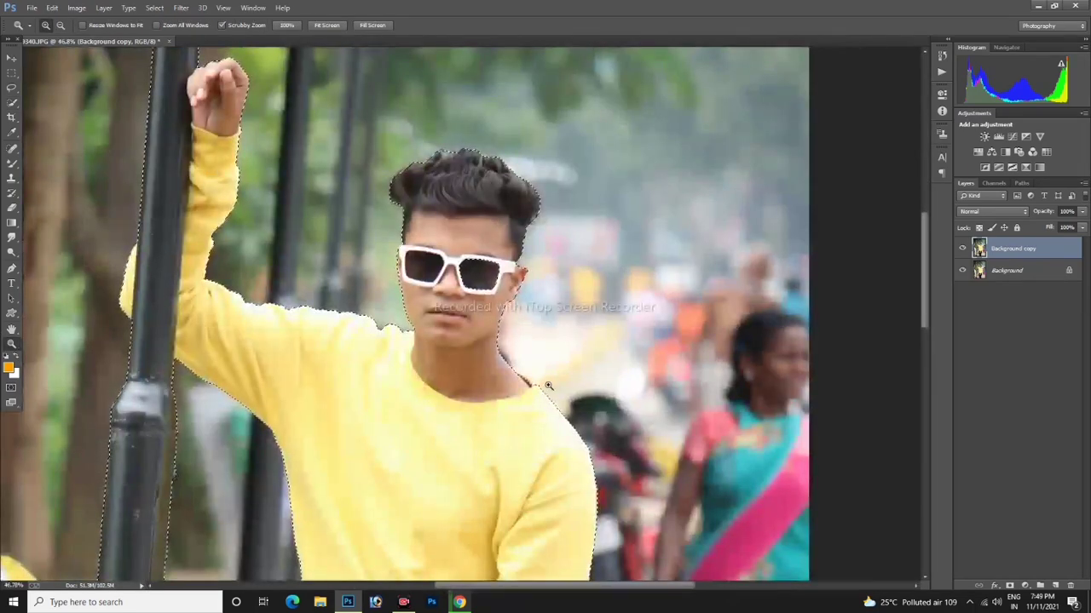
click(511, 369)
key(w)
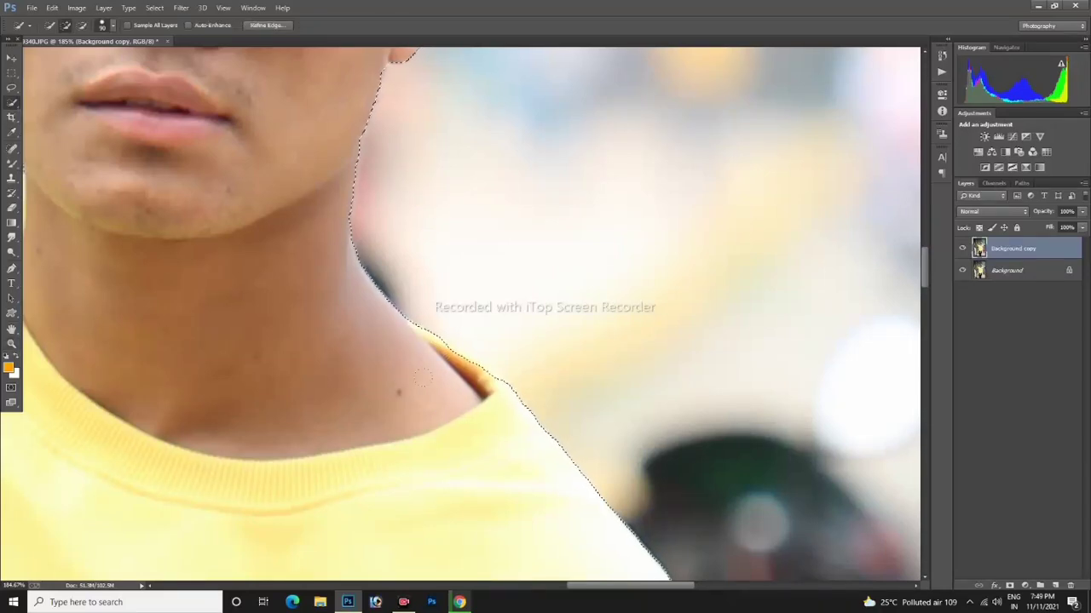
- Add the missing corner of the sweater hem with the logo patch to the selection
click(11, 344)
right_click(213, 314)
click(225, 321)
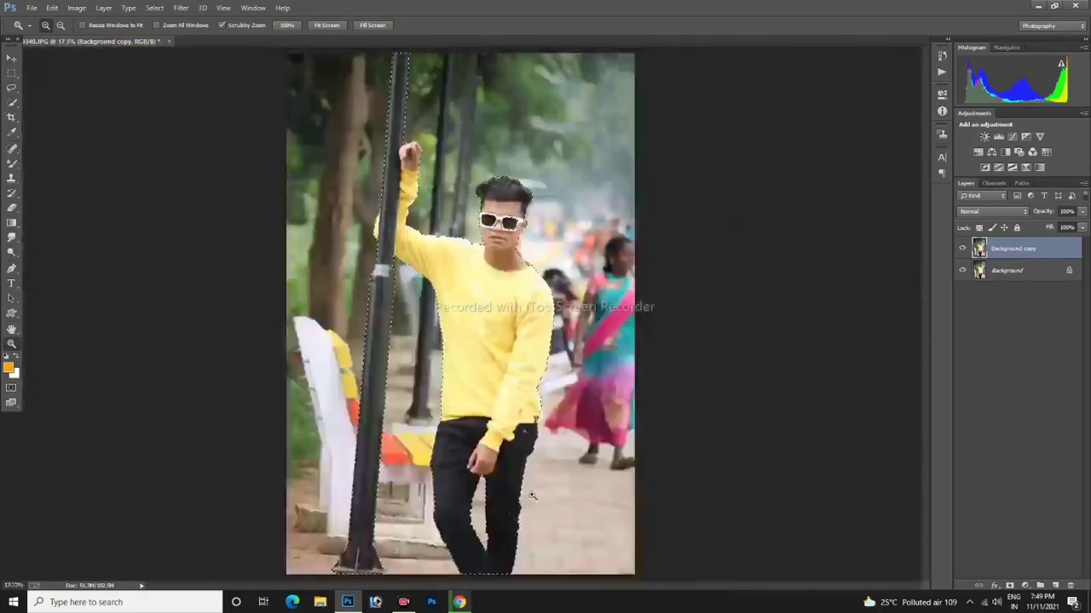
drag(526, 402, 754, 545)
click(13, 105)
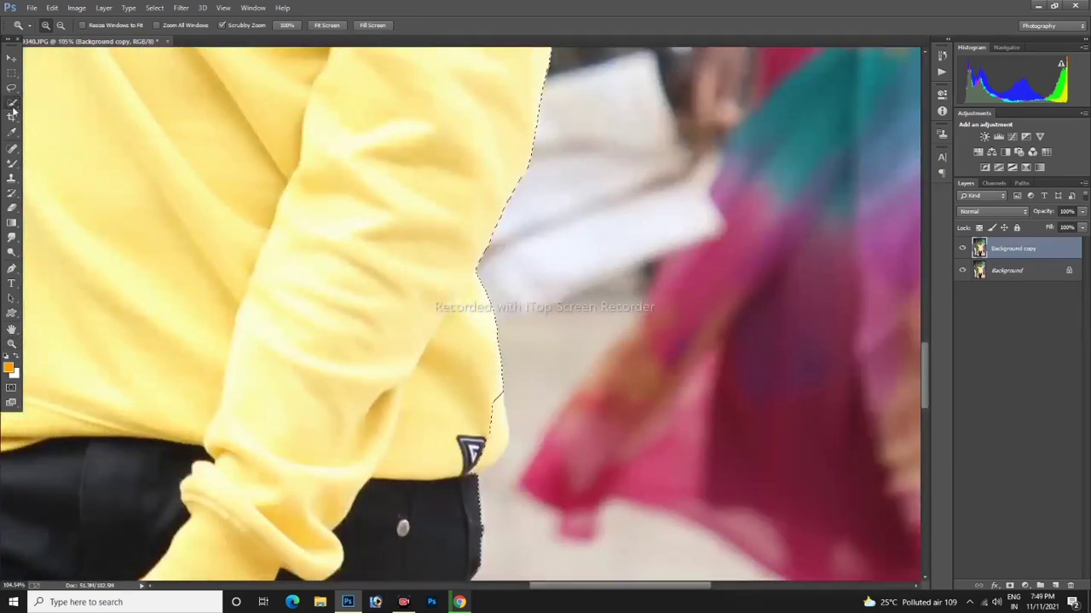
click(455, 426)
scroll(441, 424, down, 9)
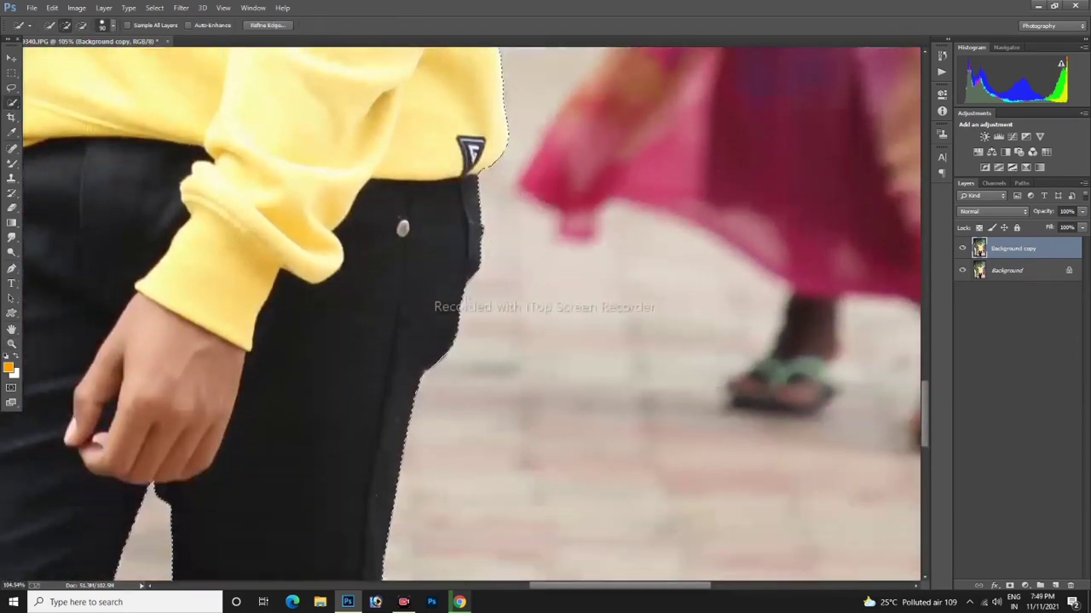
- Add the unselected sunglass lens on the man's face to the selection
click(11, 344)
right_click(563, 494)
click(575, 500)
mouse_move(508, 183)
mouse_down()
mouse_move(589, 373)
mouse_move(558, 392)
mouse_move(580, 416)
mouse_up()
click(12, 103)
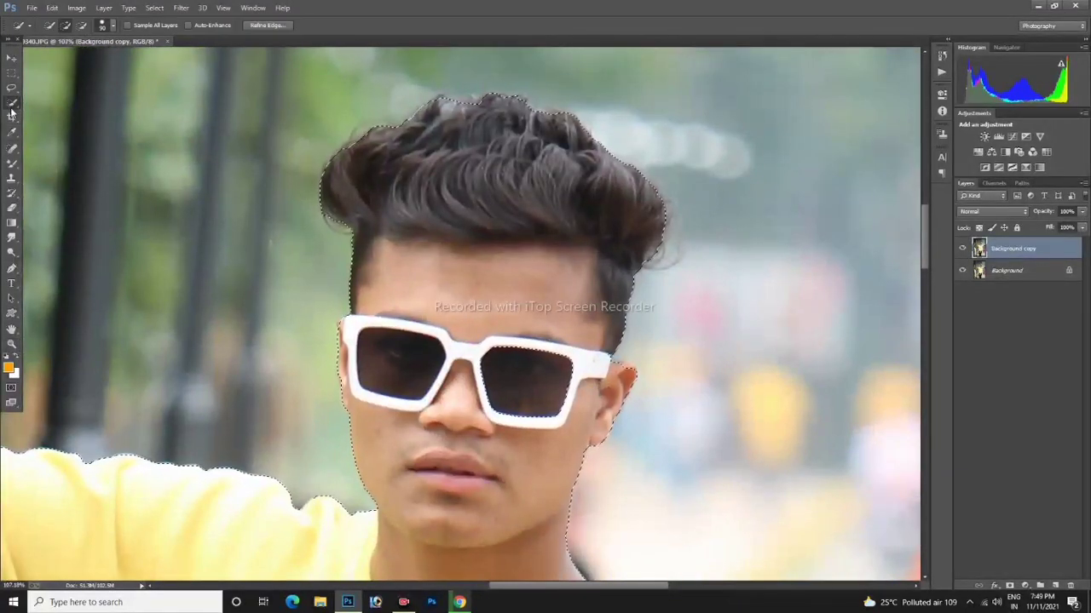
click(493, 341)
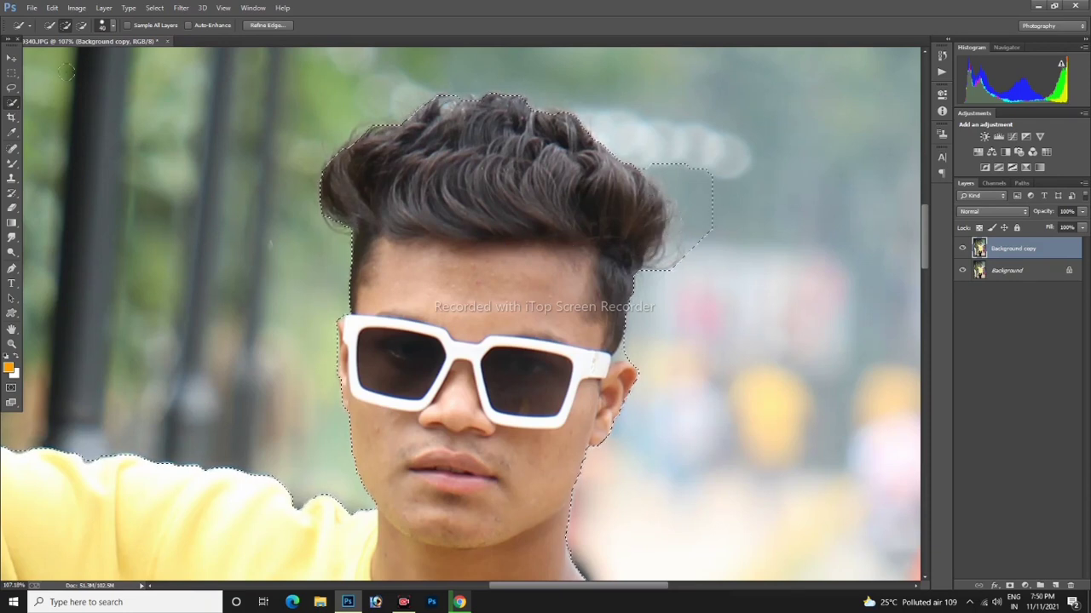
- Bring the loose hair wisps at the side of the head into the selection and subtract the surplus background around them
click(52, 8)
click(79, 42)
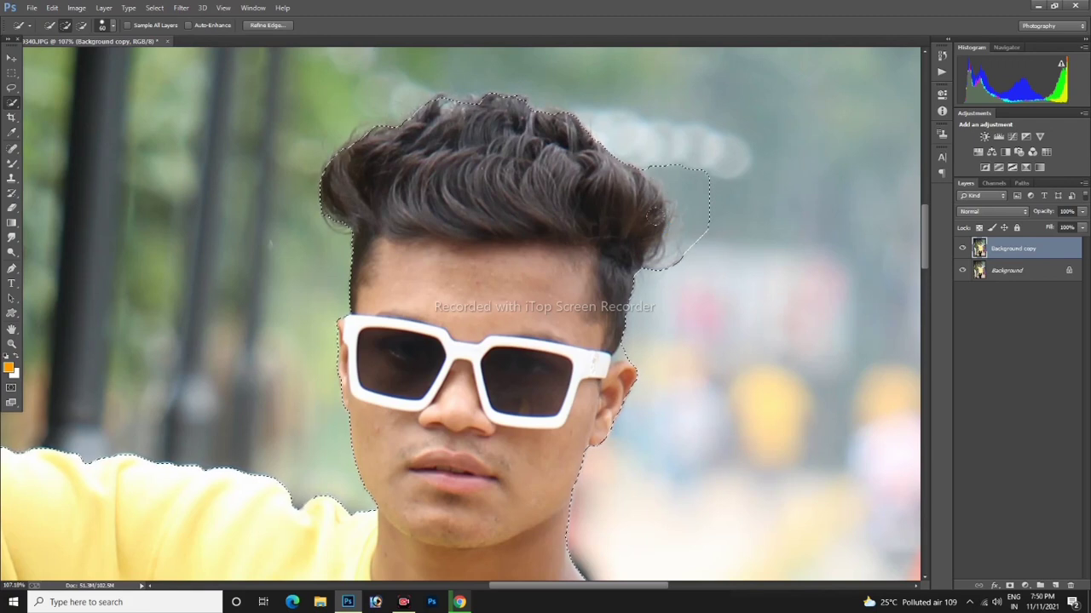
click(84, 28)
mouse_move(676, 156)
mouse_down()
mouse_move(740, 201)
mouse_move(729, 205)
mouse_move(711, 187)
mouse_move(696, 199)
mouse_move(739, 252)
mouse_up()
click(66, 25)
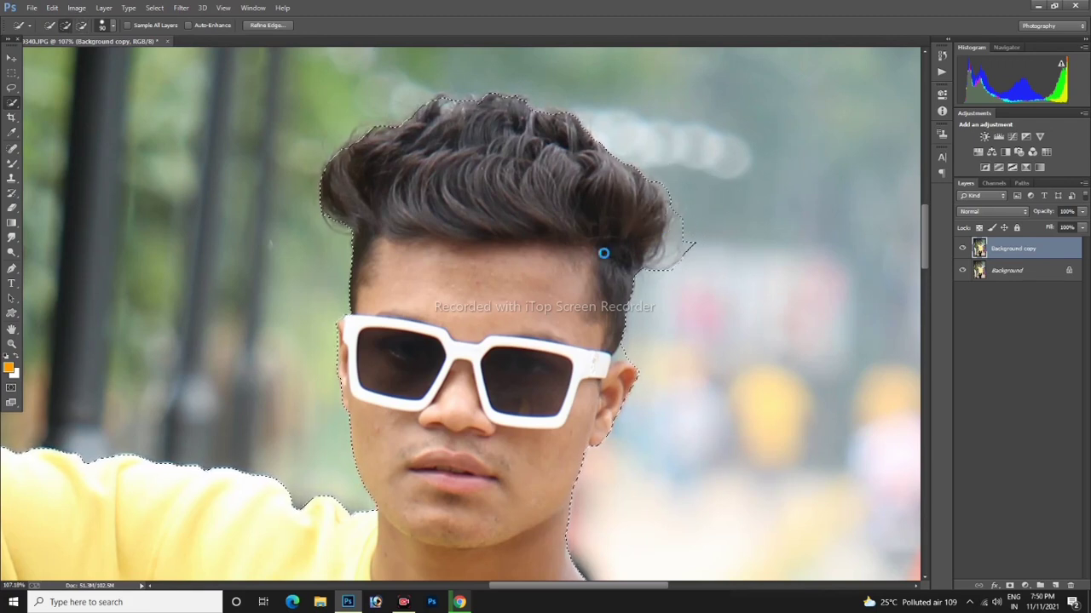
scroll(597, 255, down, 3)
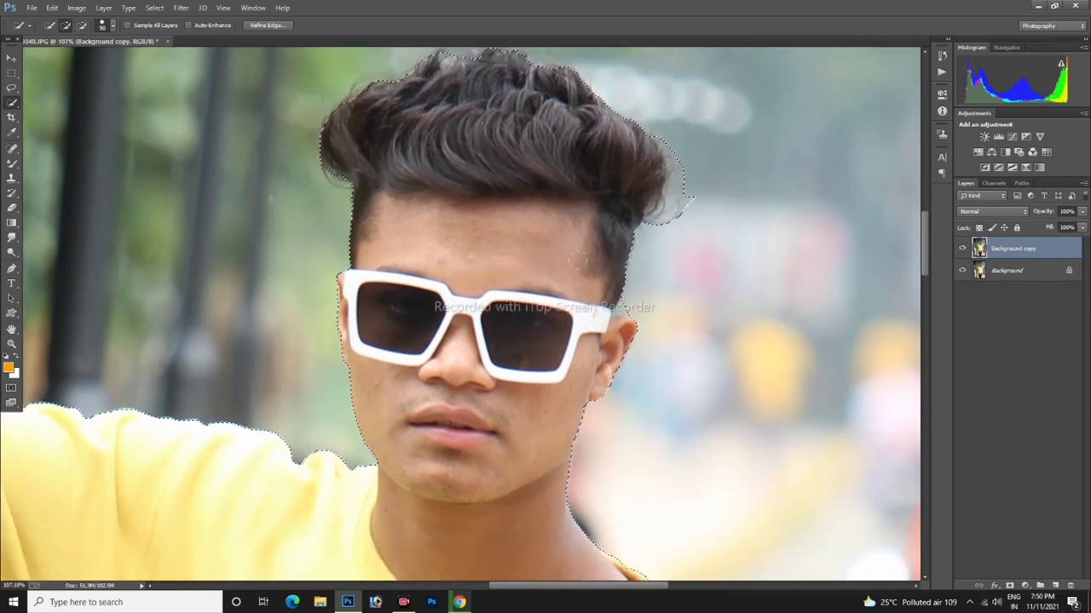
- Extend the selection over the stray hair along the top of the man's head using a smaller Quick Selection brush
key(bracketleft)
key(bracketleft)
key(bracketleft)
key(bracketleft)
key(bracketleft)
key(bracketleft)
key(bracketleft)
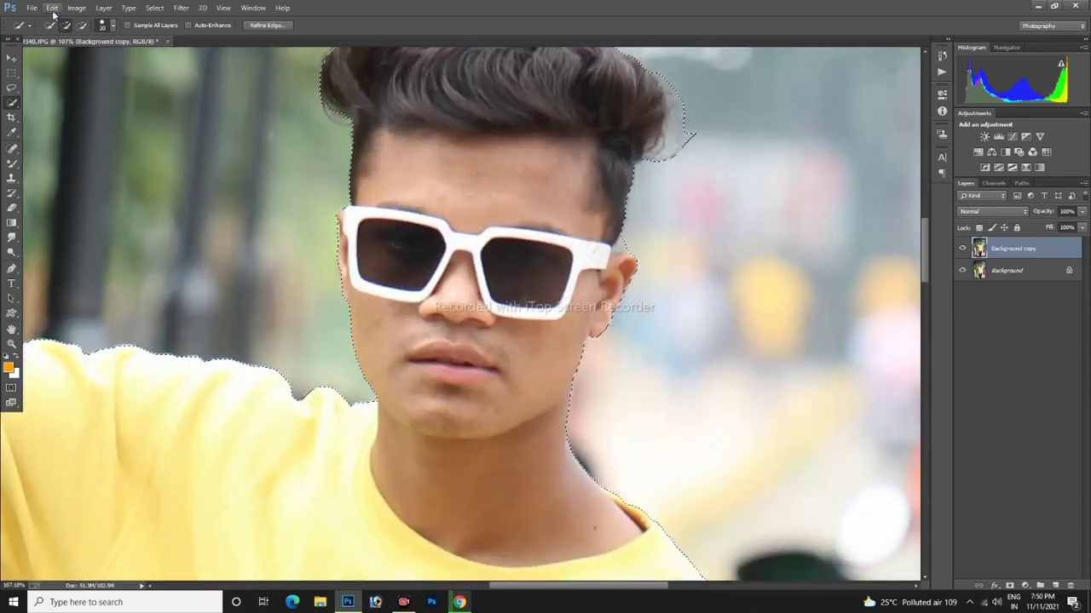
click(82, 26)
scroll(554, 273, up, 3)
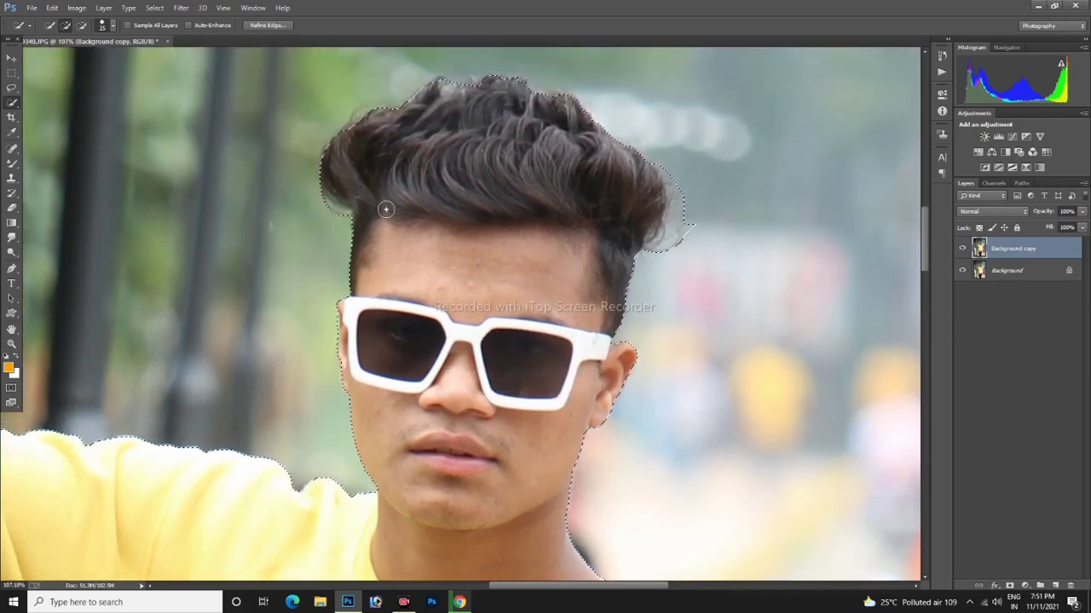
scroll(382, 212, up, 2)
mouse_move(395, 179)
mouse_down()
mouse_move(457, 151)
mouse_move(499, 175)
mouse_move(523, 165)
mouse_up()
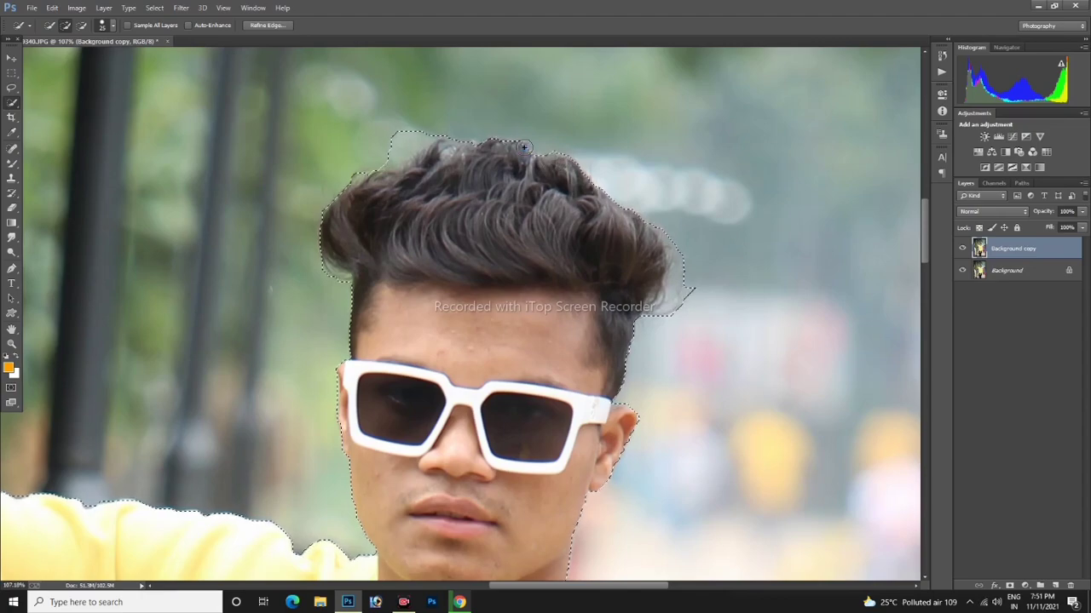
- Examine the selection outline around the whole man and the raised hand on the pole
key(z)
right_click(428, 251)
click(475, 261)
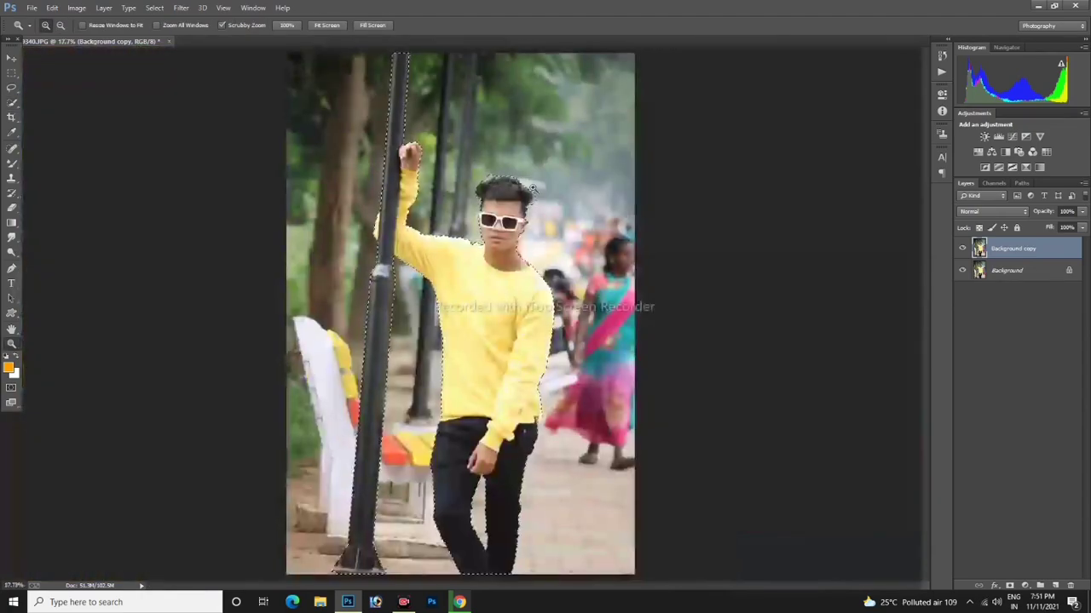
click(495, 407)
scroll(402, 227, up, 8)
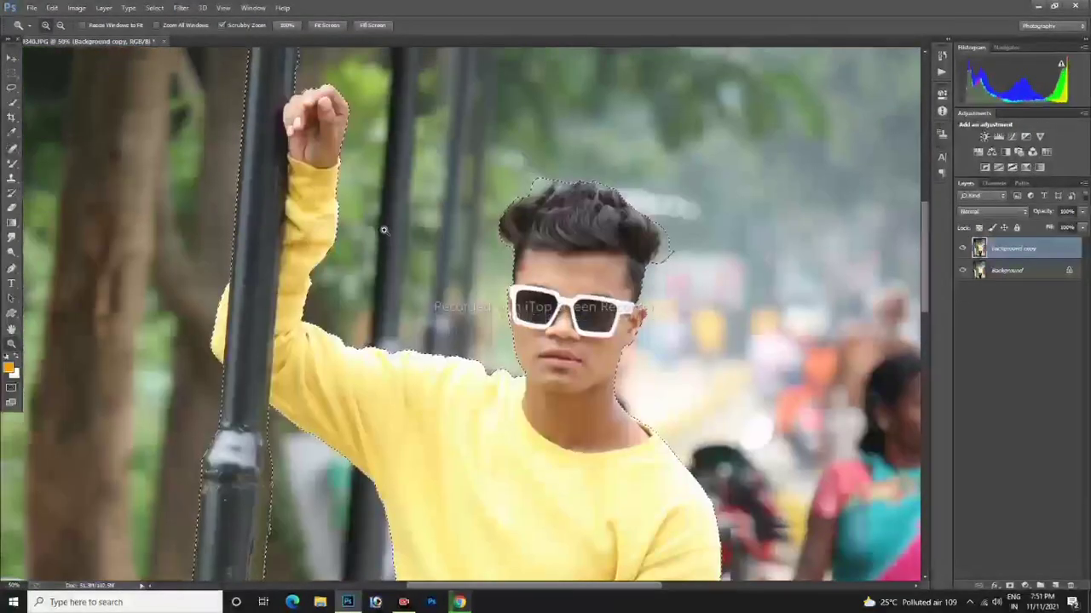
click(353, 172)
key(w)
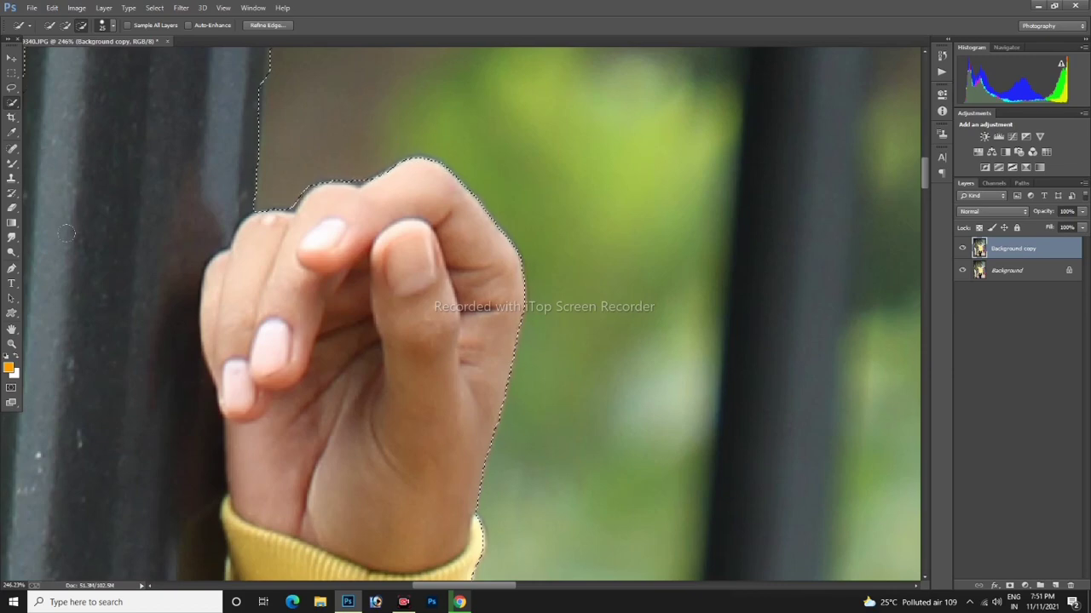
- Brush the refine radius over the outer hair edges in Refine Edge to remove the background between the strands
key(z)
key(ctrl+0)
drag(511, 169, 598, 174)
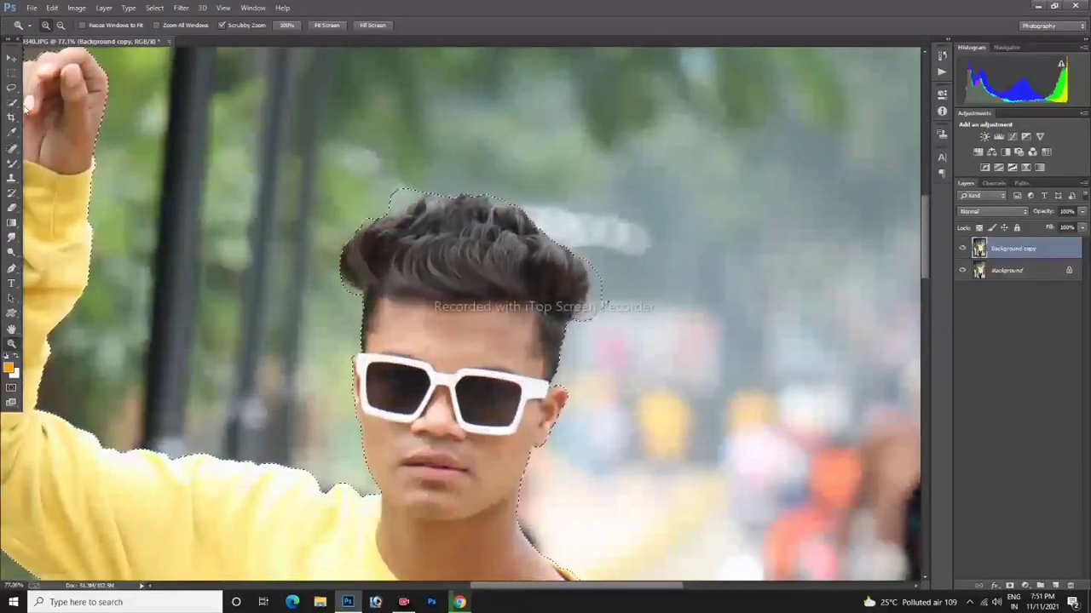
key(w)
click(259, 28)
drag(395, 262, 751, 237)
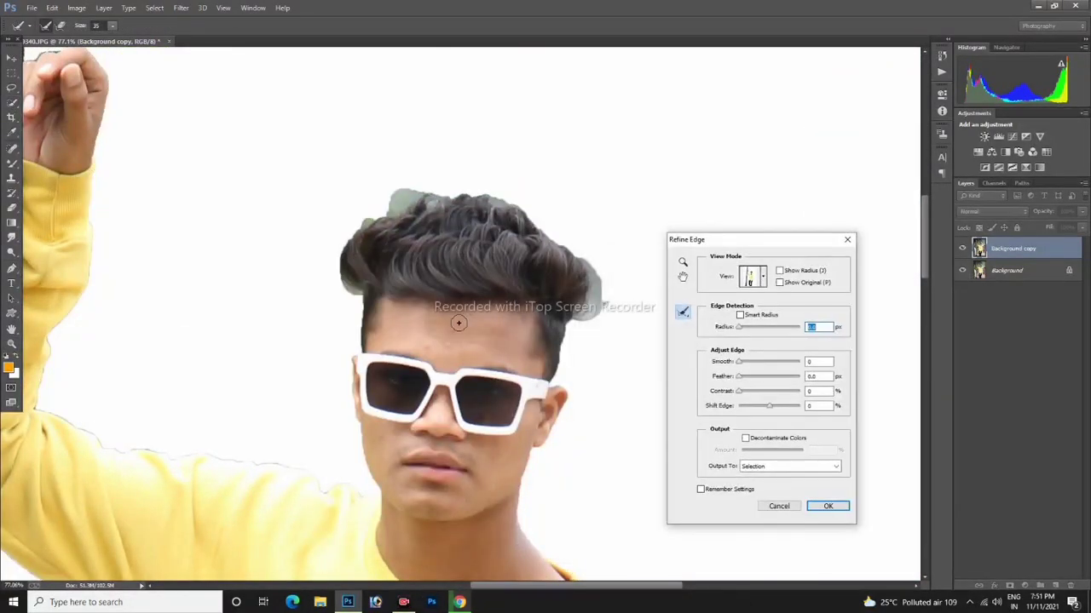
mouse_move(358, 303)
mouse_down()
mouse_move(342, 278)
mouse_move(345, 248)
mouse_move(366, 224)
mouse_move(424, 197)
mouse_move(493, 198)
mouse_move(526, 212)
mouse_move(593, 310)
mouse_up()
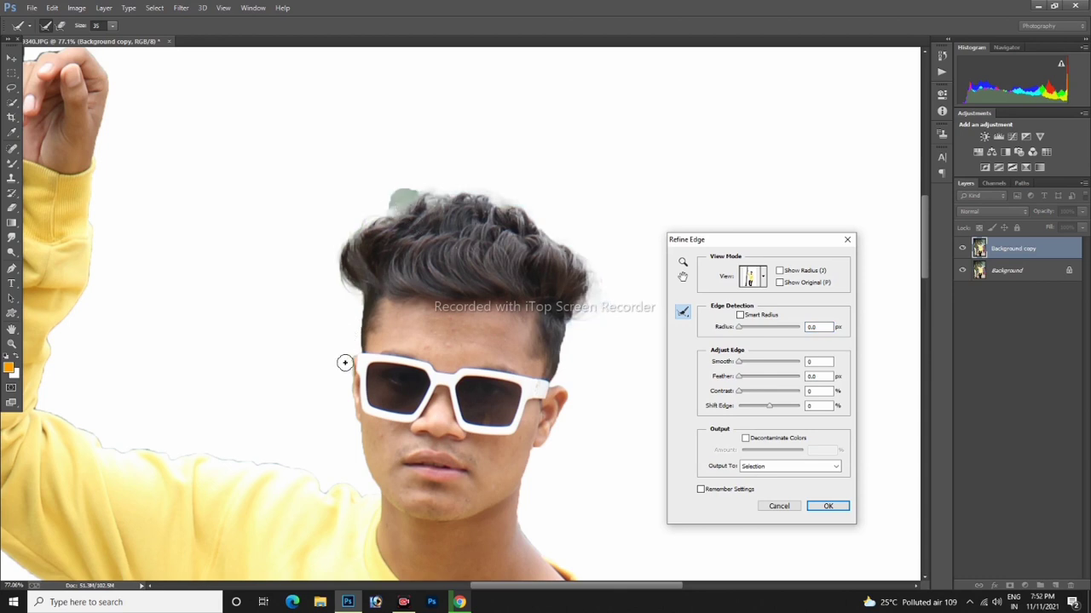
- Turn on Smart Radius, set Smooth to 3 and Feather to 0.5 px, and apply the refined edge as a selection
click(740, 315)
click(740, 363)
text(3)
key(Tab)
text(0.5)
key(Tab)
click(828, 507)
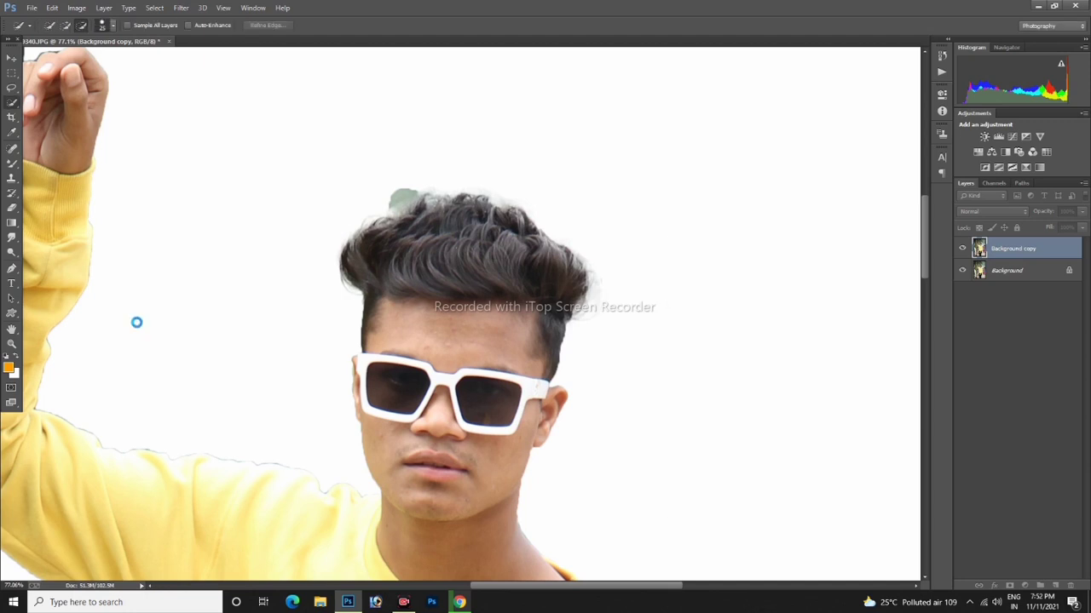
- Duplicate the Background copy layer while keeping the selection of the man and pole
key(z)
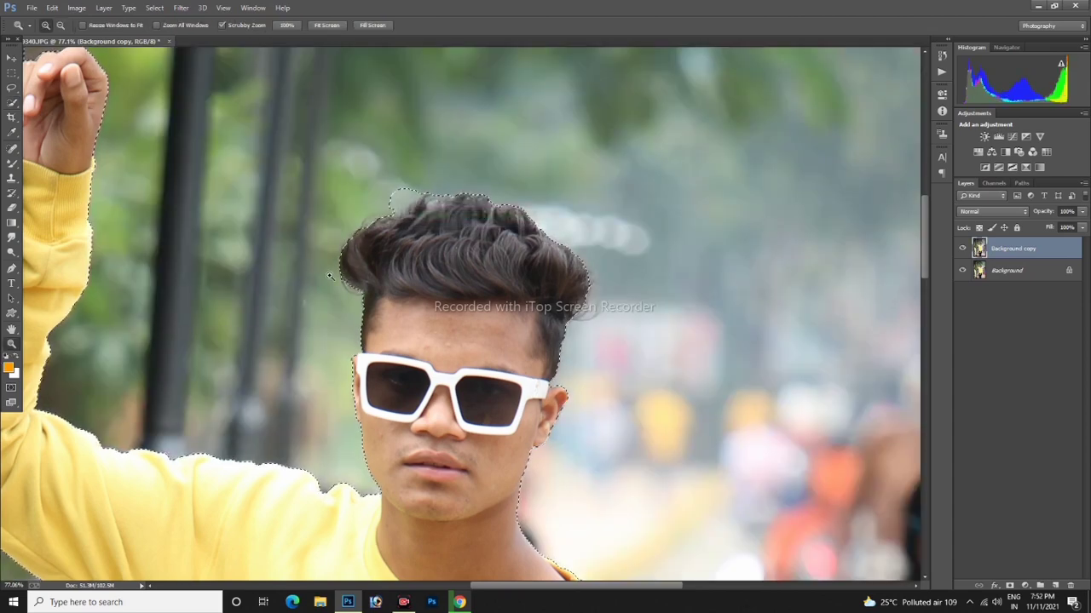
right_click(348, 286)
click(372, 286)
drag(1014, 248, 1055, 585)
- Subtract the leftover patch of background above the hair from the selection
drag(500, 172, 650, 179)
click(14, 103)
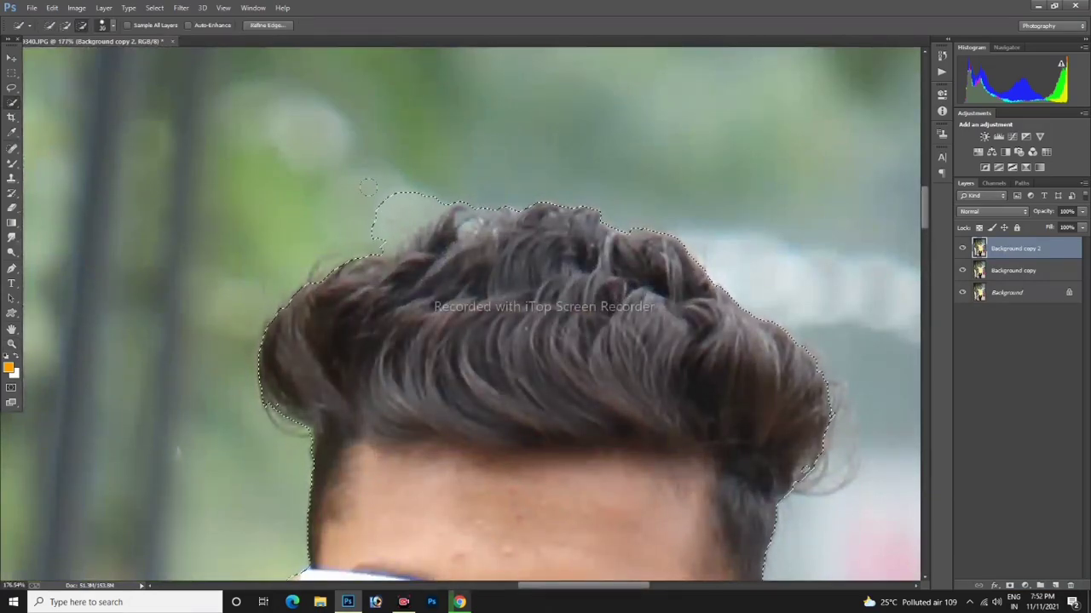
drag(342, 153, 419, 141)
- Mask the Background copy 2 layer to the selected man and pole, and apply the layer mask
key(z)
right_click(424, 189)
click(463, 195)
drag(520, 175, 579, 270)
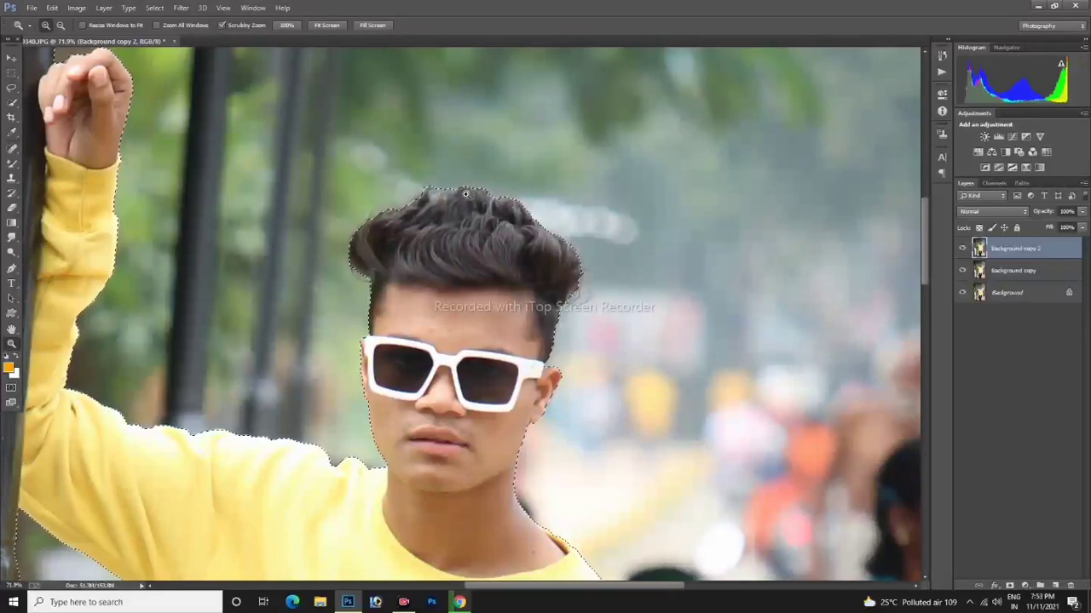
double_click(579, 270)
right_click(535, 266)
click(566, 273)
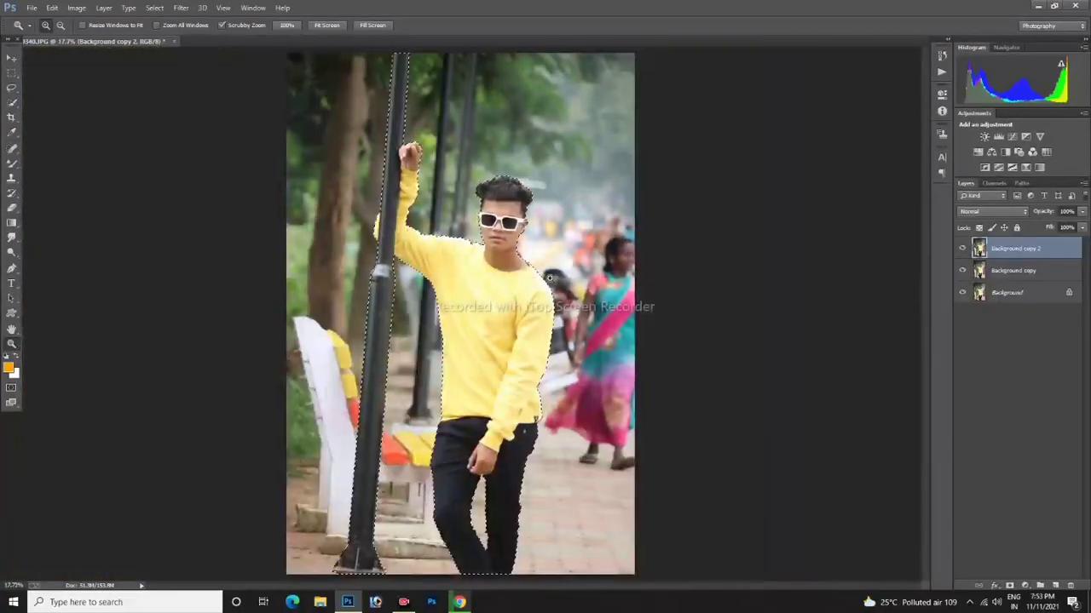
click(1009, 586)
right_click(987, 256)
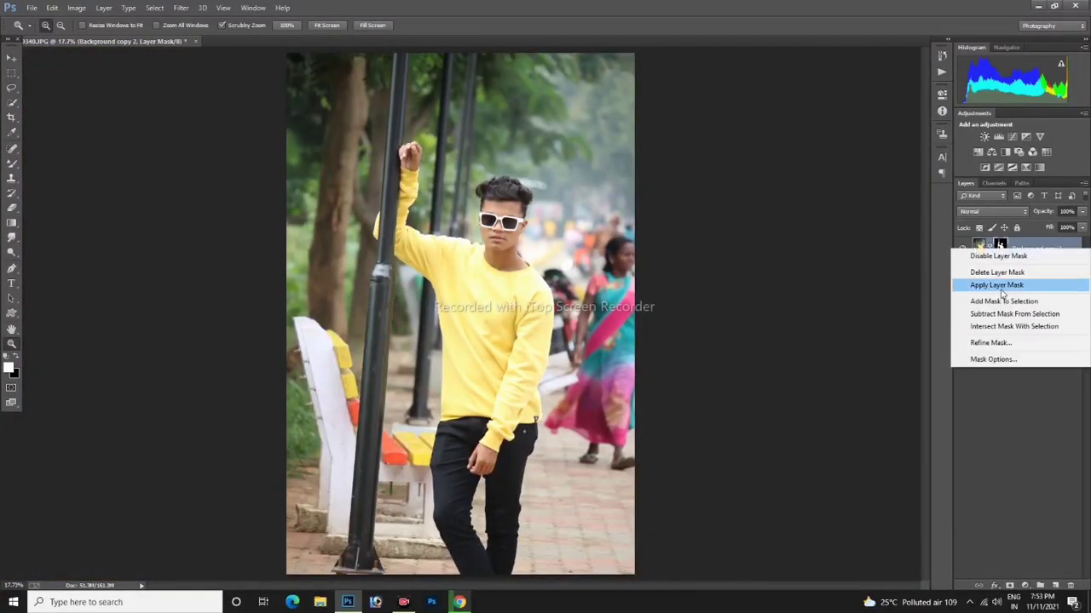
click(980, 284)
- Hide the Background copy and Background layers to check the cutout of the man and pole on transparency
click(962, 270)
click(962, 293)
click(963, 293)
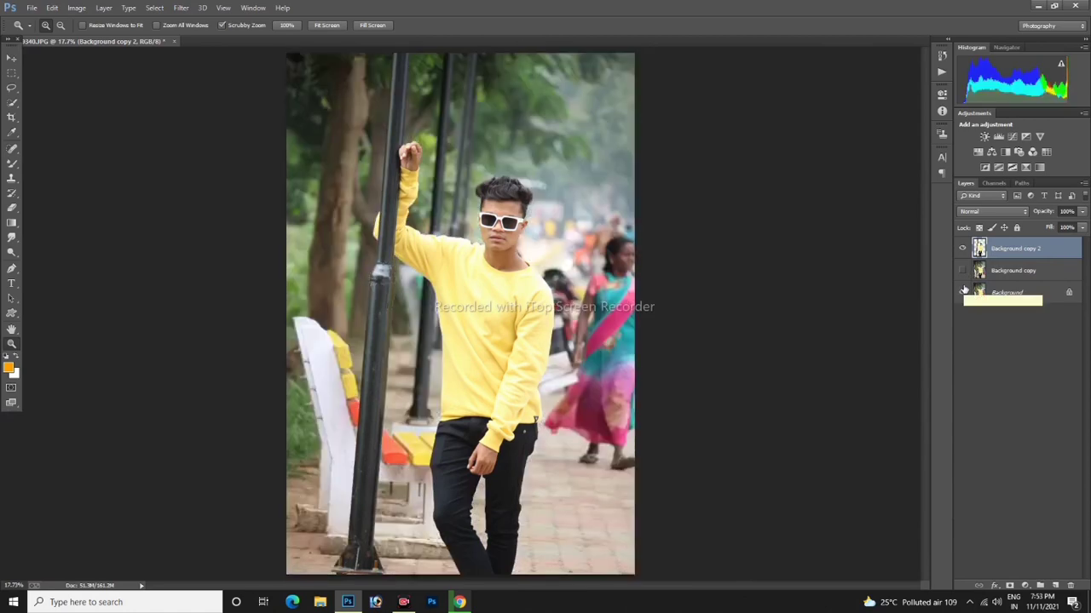
click(963, 292)
click(963, 292)
click(963, 292)
click(963, 292)
click(962, 292)
click(962, 292)
click(963, 292)
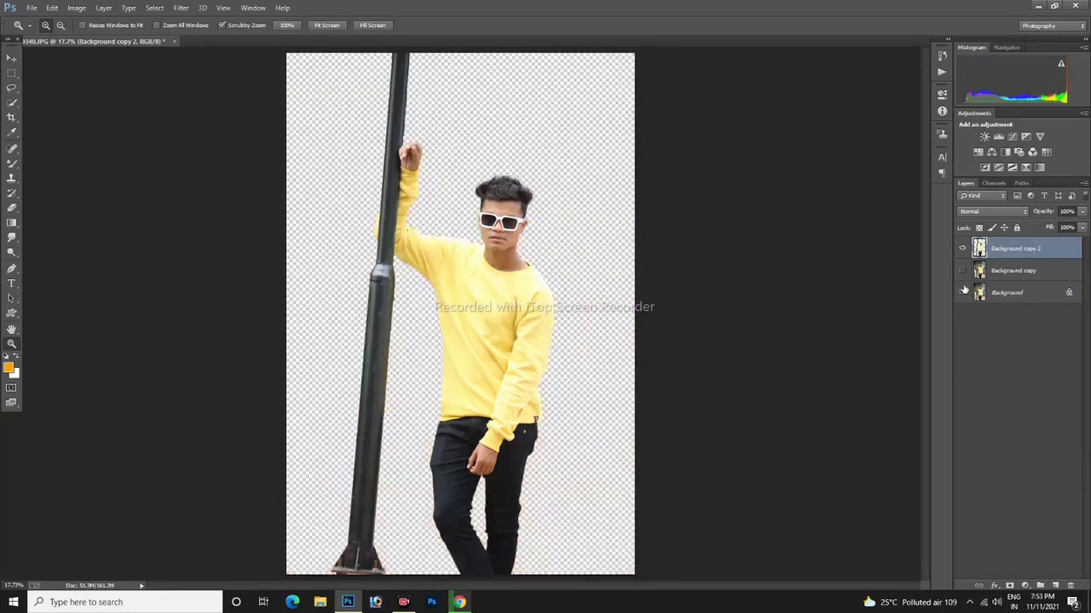
- Show and activate the Background copy layer with the outline of the Background copy 2 cutout loaded as a selection
click(961, 270)
ctrl+click(979, 247)
click(980, 270)
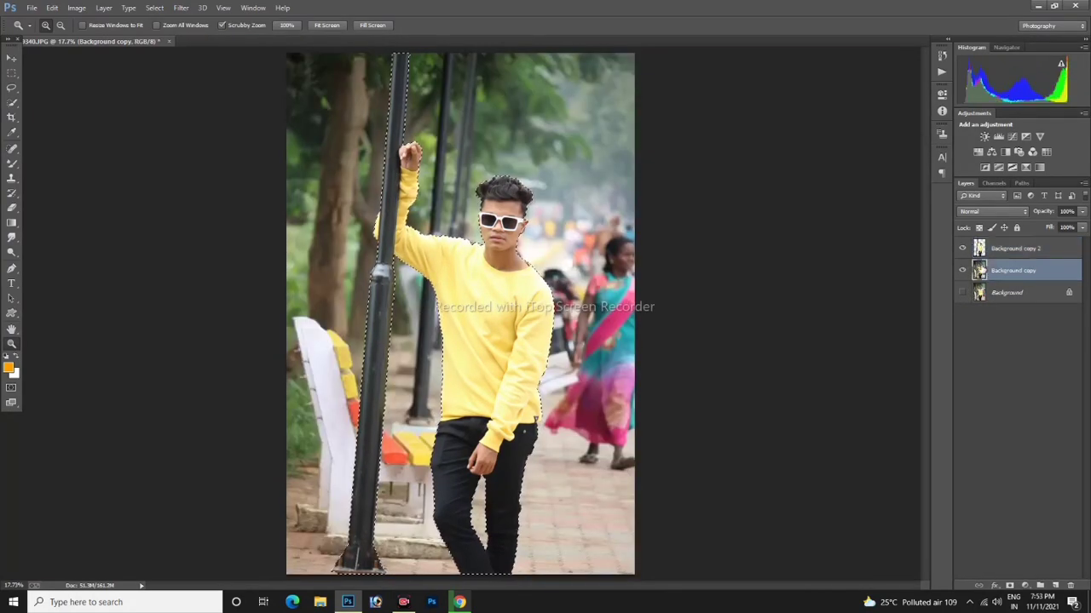
click(52, 7)
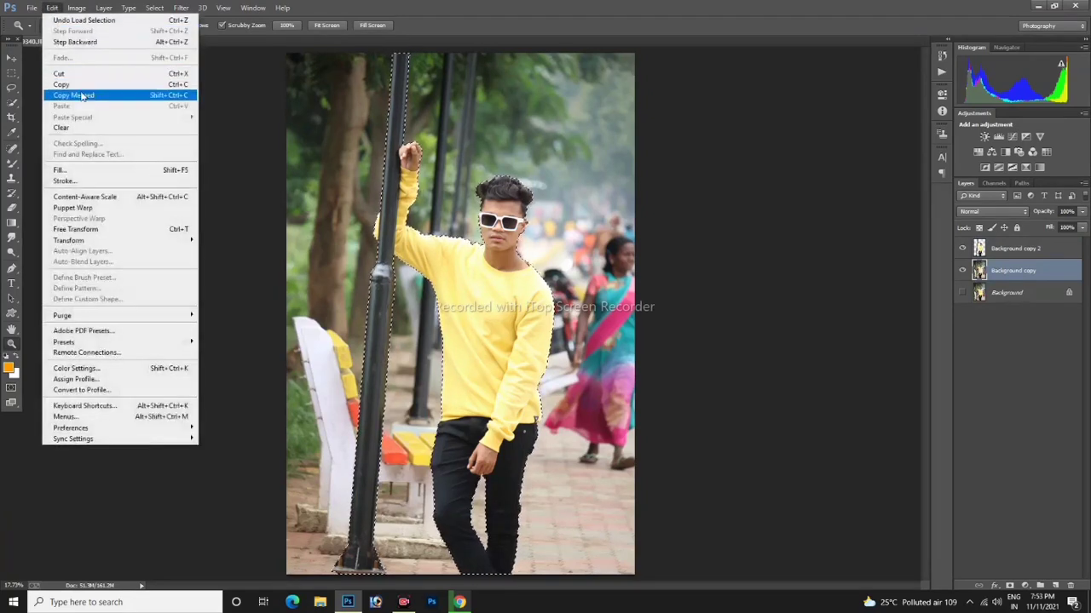
click(213, 152)
click(12, 102)
right_click(455, 212)
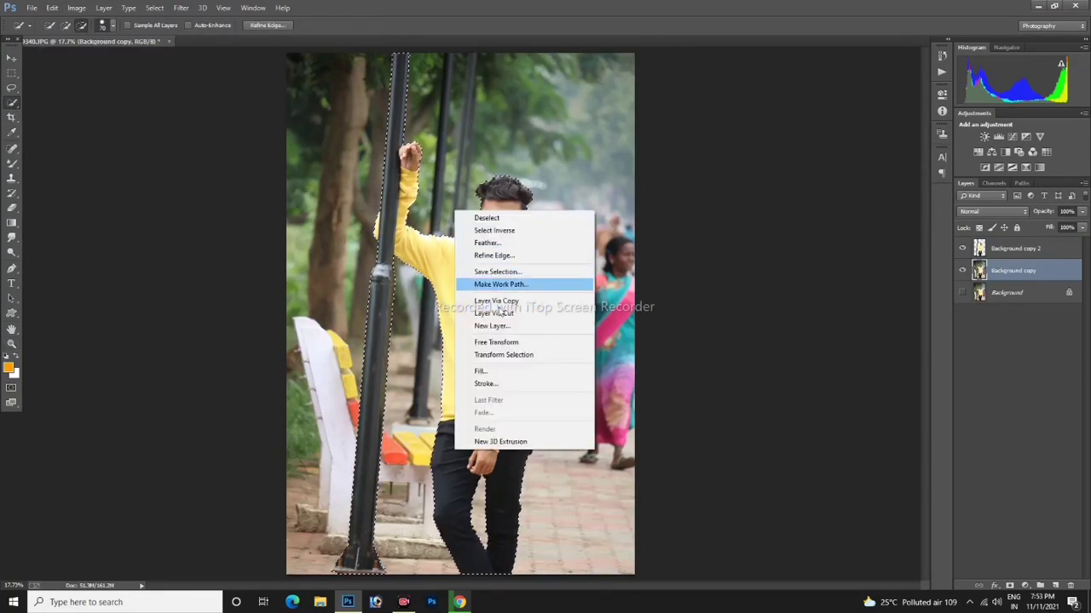
click(503, 371)
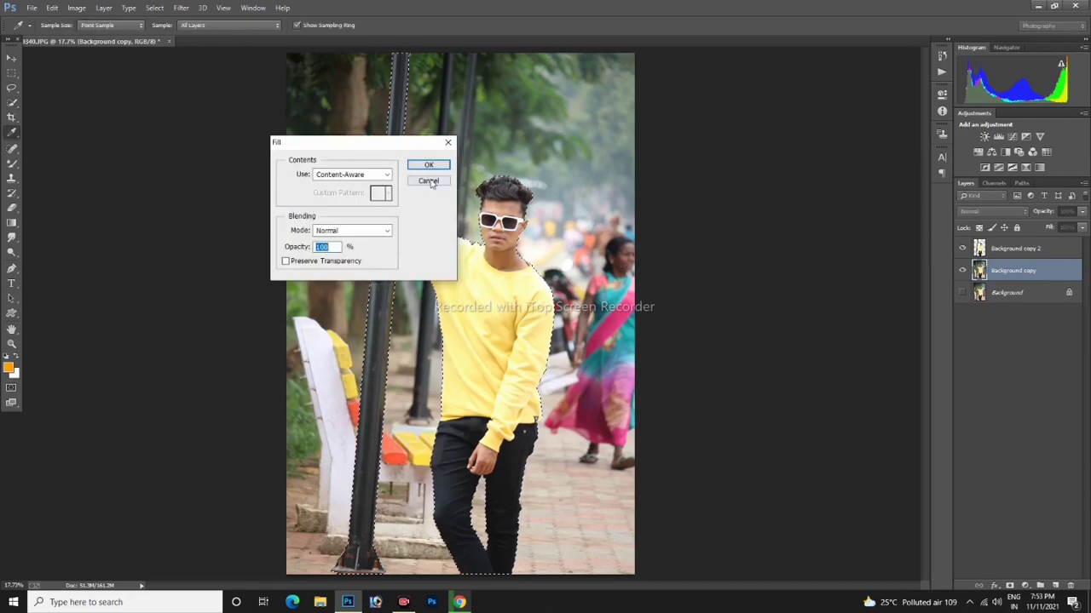
click(430, 181)
- Fill the selected man and pole area on the Background copy layer using Content-Aware
click(52, 7)
click(128, 170)
drag(375, 142, 742, 177)
click(792, 197)
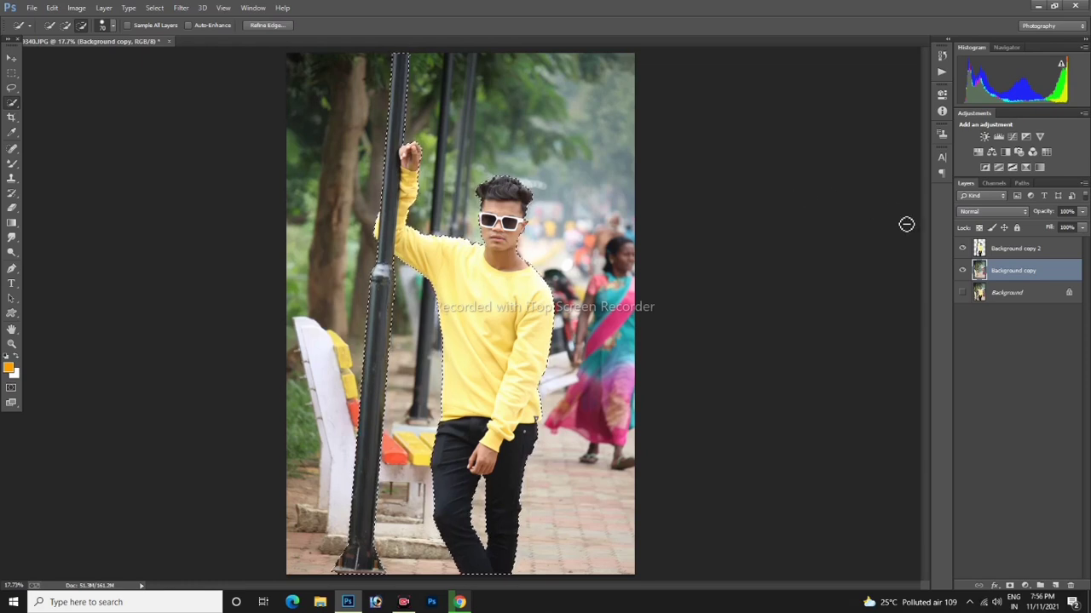
- Hide the Background copy 2 cutout layer and clear the selection
click(961, 248)
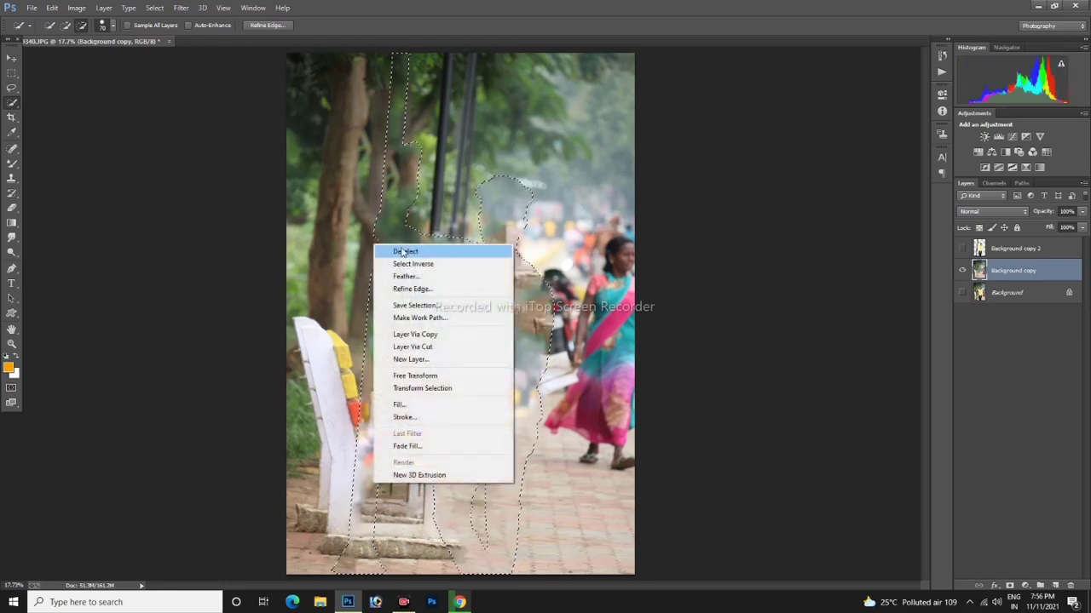
click(405, 251)
- Heal the fill seams around the trees and hazy foliage in the upper background with the Content-Aware Spot Healing Brush
click(12, 344)
drag(466, 362, 492, 362)
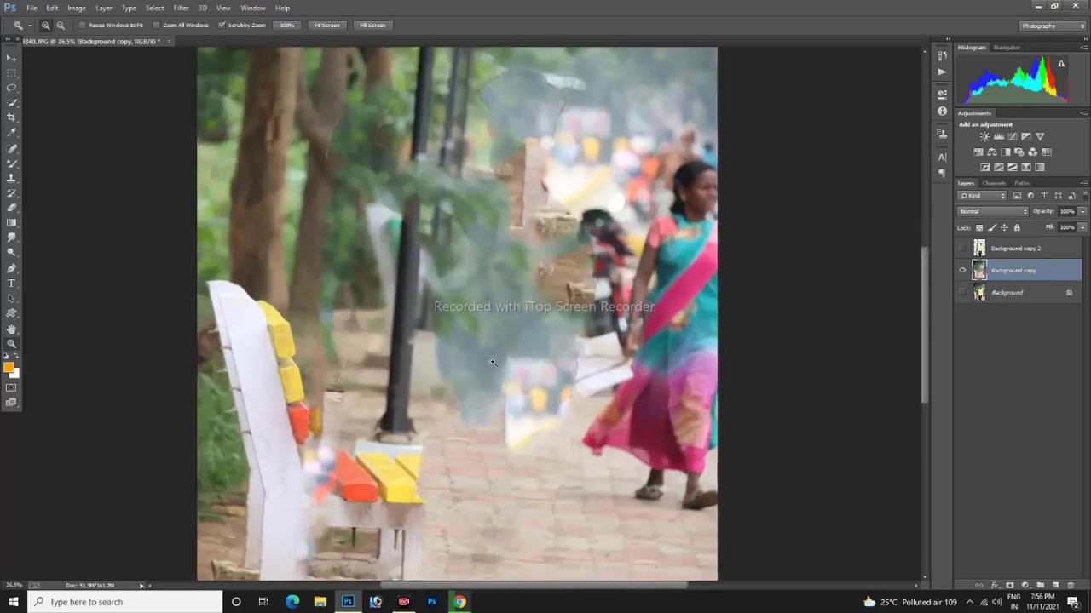
scroll(492, 362, up, 3)
click(12, 146)
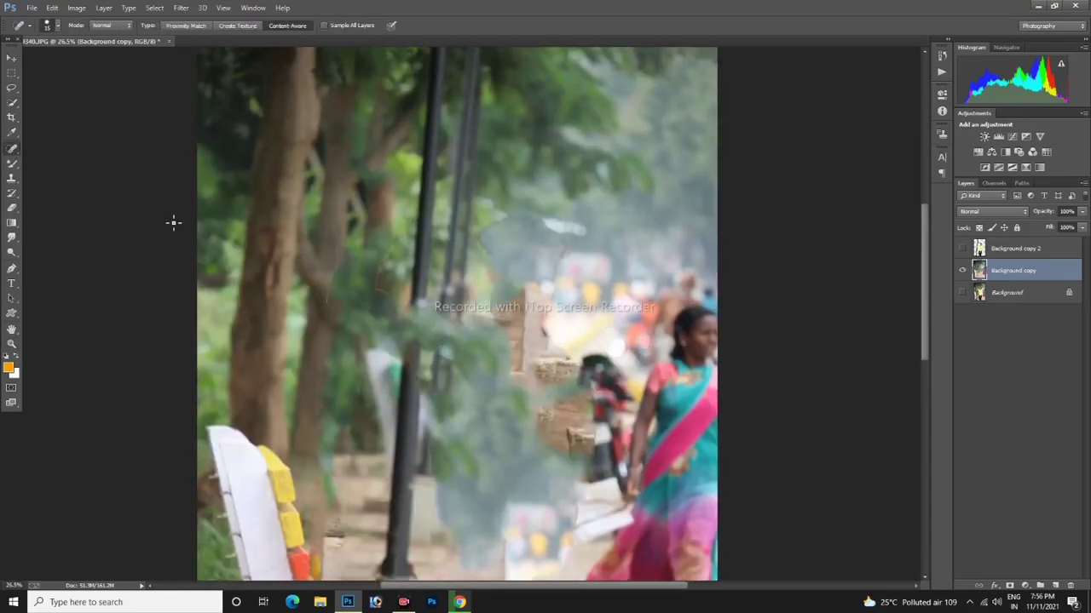
mouse_move(398, 201)
mouse_down()
mouse_move(382, 268)
mouse_move(397, 298)
mouse_move(460, 314)
mouse_move(487, 301)
mouse_move(483, 234)
mouse_move(545, 222)
mouse_move(565, 261)
mouse_move(544, 331)
mouse_move(582, 375)
mouse_move(598, 431)
mouse_move(594, 463)
mouse_up()
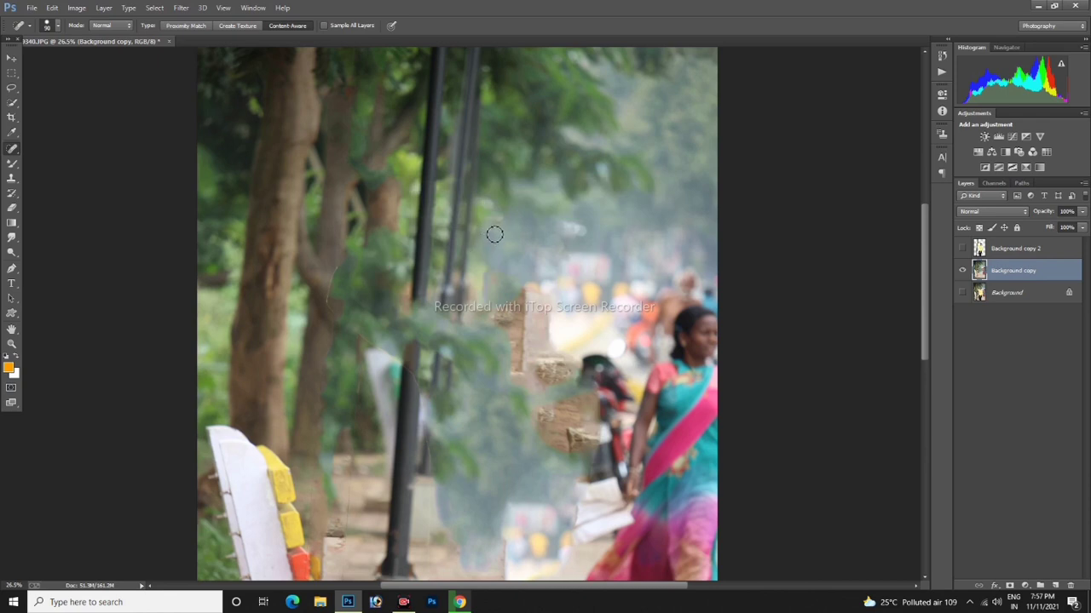
drag(494, 235, 522, 235)
mouse_move(345, 256)
mouse_down()
mouse_move(346, 327)
mouse_move(310, 502)
mouse_move(311, 546)
mouse_up()
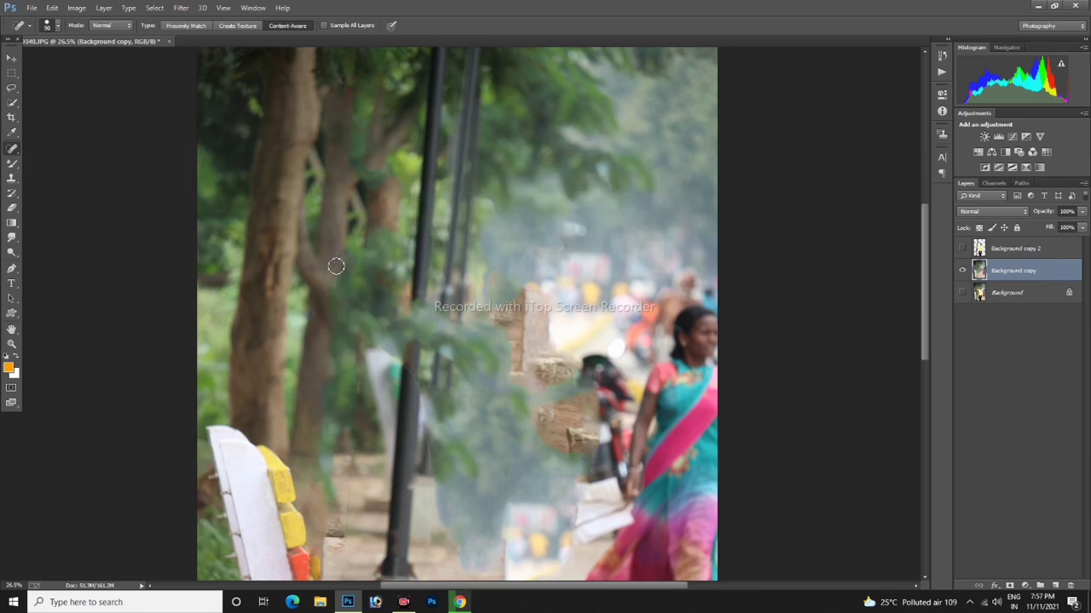
mouse_move(336, 263)
mouse_down()
mouse_move(353, 162)
mouse_move(353, 51)
mouse_move(338, 219)
mouse_up()
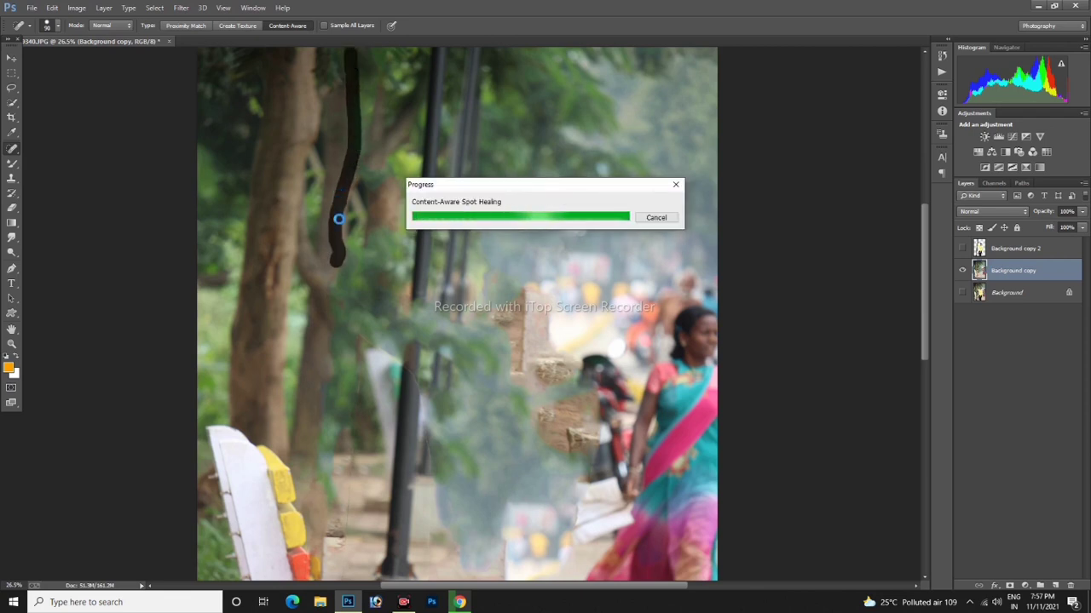
- Heal two long vertical strips of fill seams running from the tree area down across the bench to the ground
scroll(340, 221, down, 5)
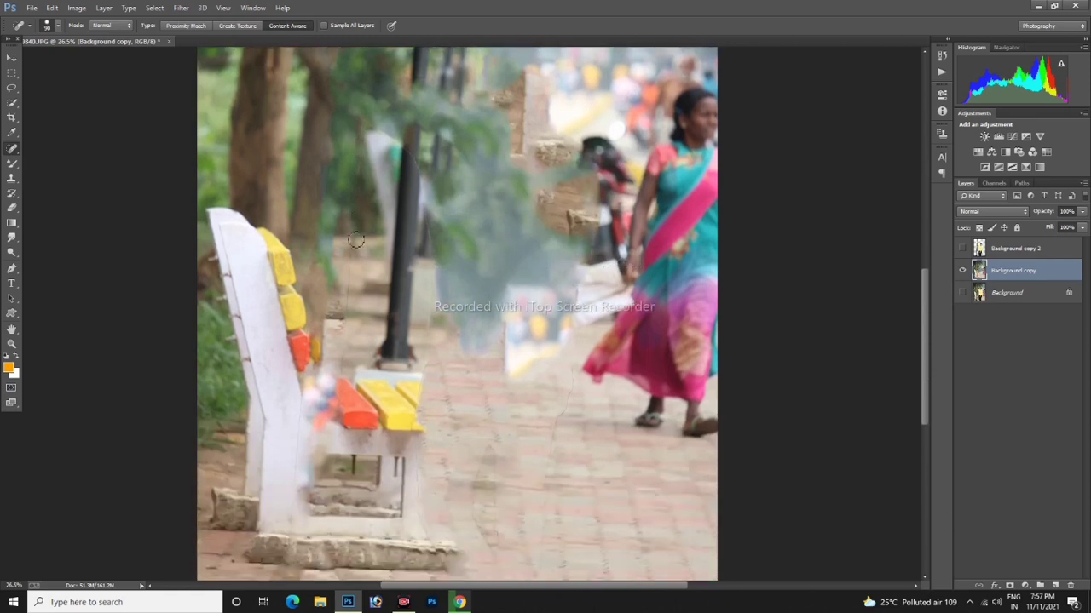
mouse_move(353, 114)
mouse_down()
mouse_move(338, 444)
mouse_move(323, 509)
mouse_move(333, 582)
mouse_up()
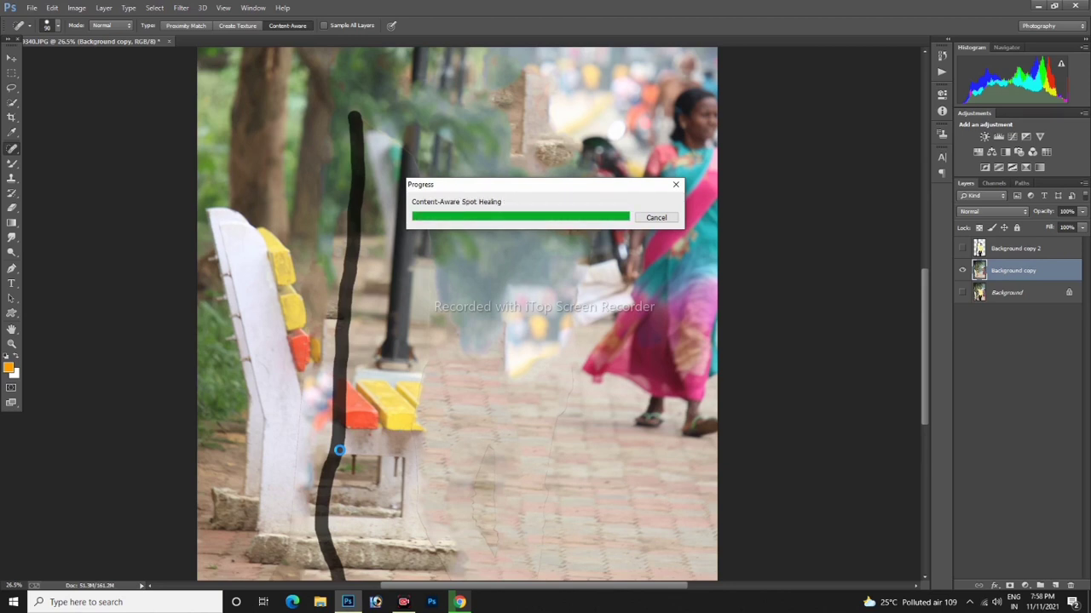
scroll(324, 511, down, 1)
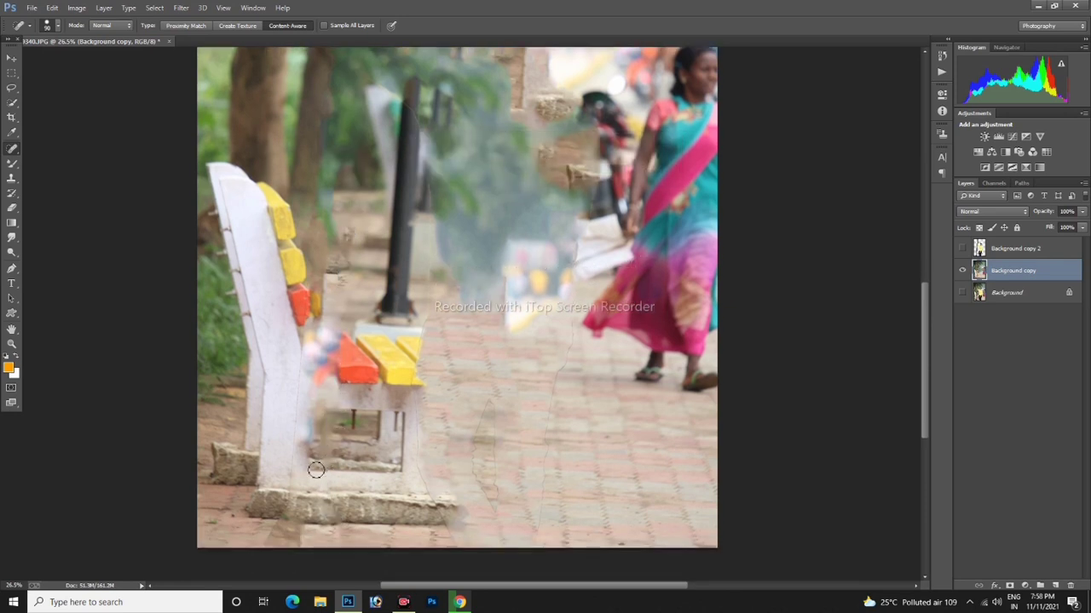
mouse_move(266, 543)
mouse_down()
mouse_move(299, 445)
mouse_move(317, 149)
mouse_up()
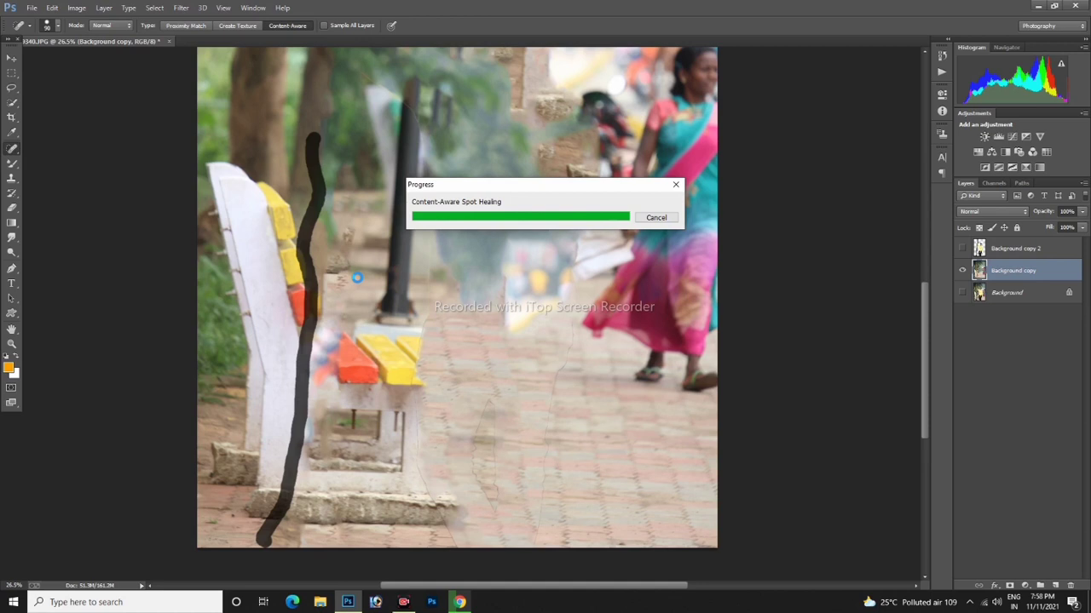
- Heal the seam running from the foliage past the remaining pole and bench end, plus the smudge on the pavement
scroll(373, 267, up, 2)
mouse_move(356, 134)
mouse_down()
mouse_move(418, 194)
mouse_move(434, 268)
mouse_move(417, 432)
mouse_move(420, 537)
mouse_move(453, 601)
mouse_up()
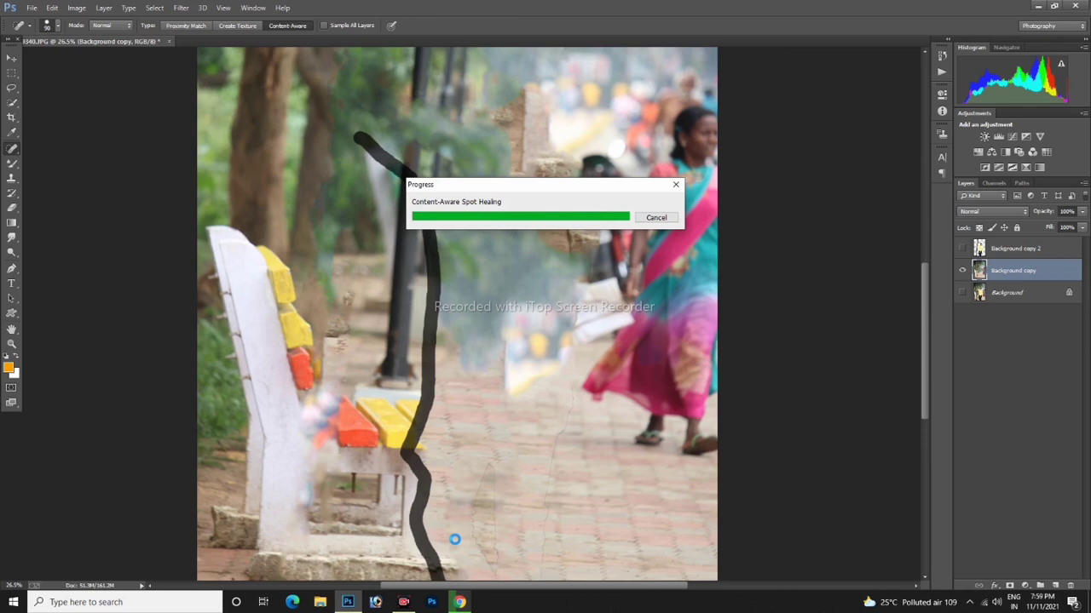
scroll(452, 540, down, 3)
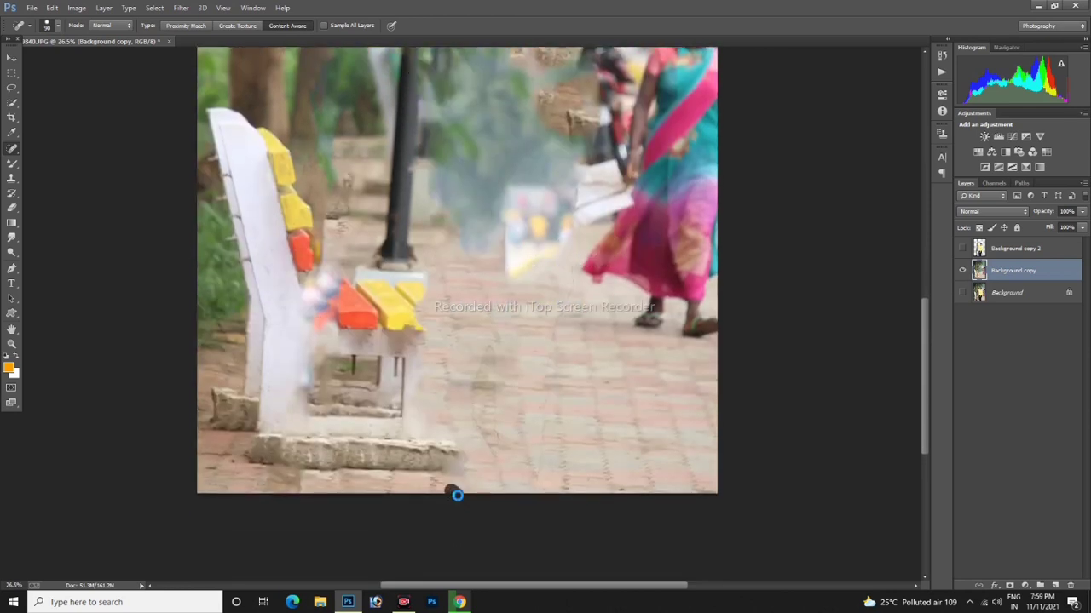
mouse_move(490, 348)
mouse_down()
mouse_move(477, 429)
mouse_move(495, 459)
mouse_move(498, 360)
mouse_move(464, 366)
mouse_up()
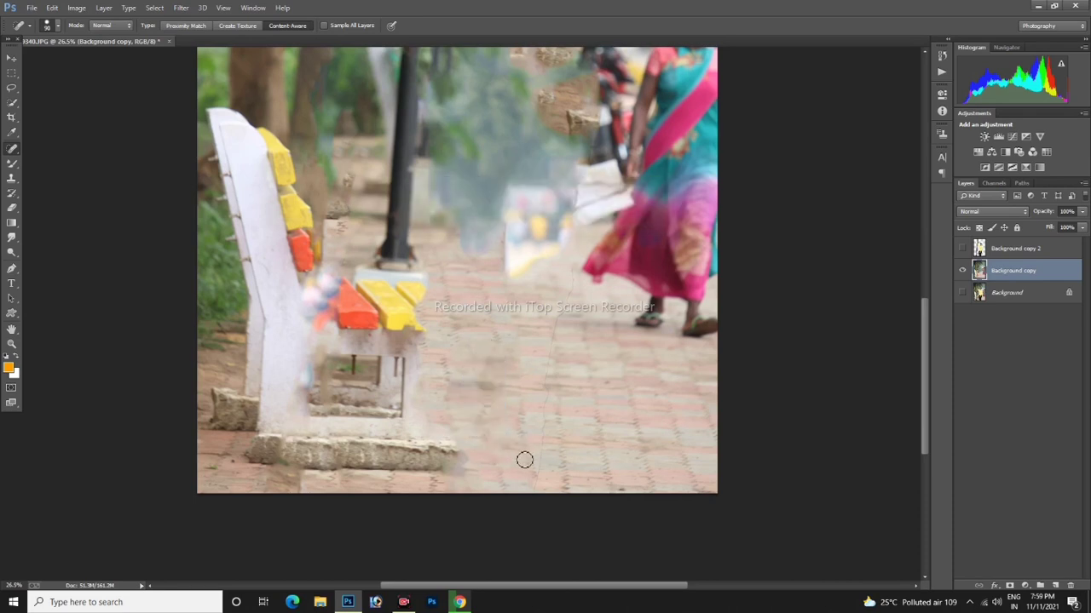
- Heal the long seam running from the pavement's lower edge up past the woman's skirt, plus a spot in the haze above
mouse_move(532, 494)
mouse_down()
mouse_move(577, 197)
mouse_move(601, 115)
mouse_up()
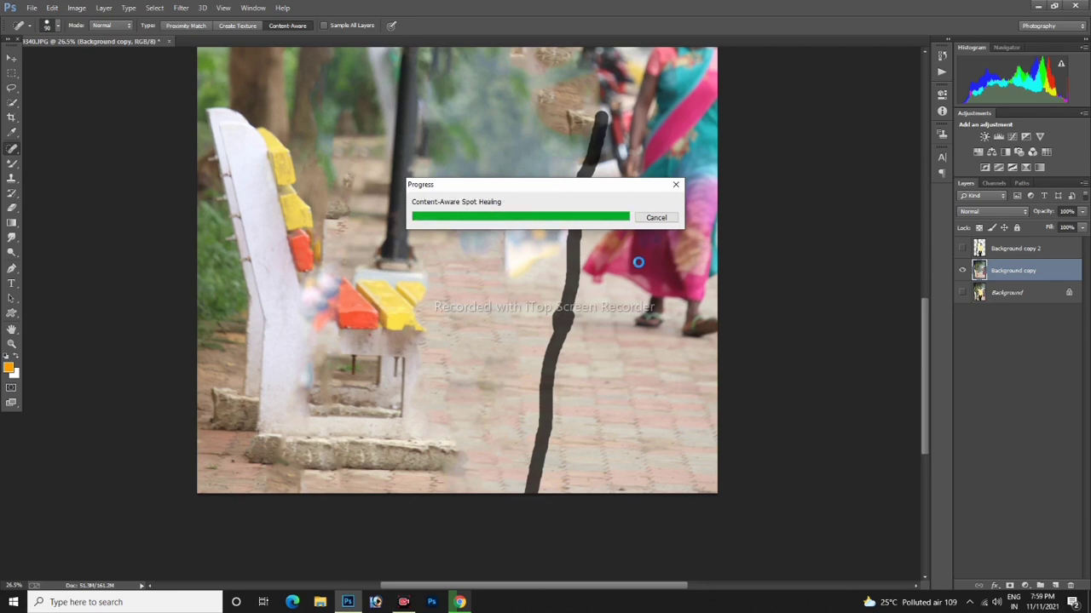
scroll(637, 262, up, 5)
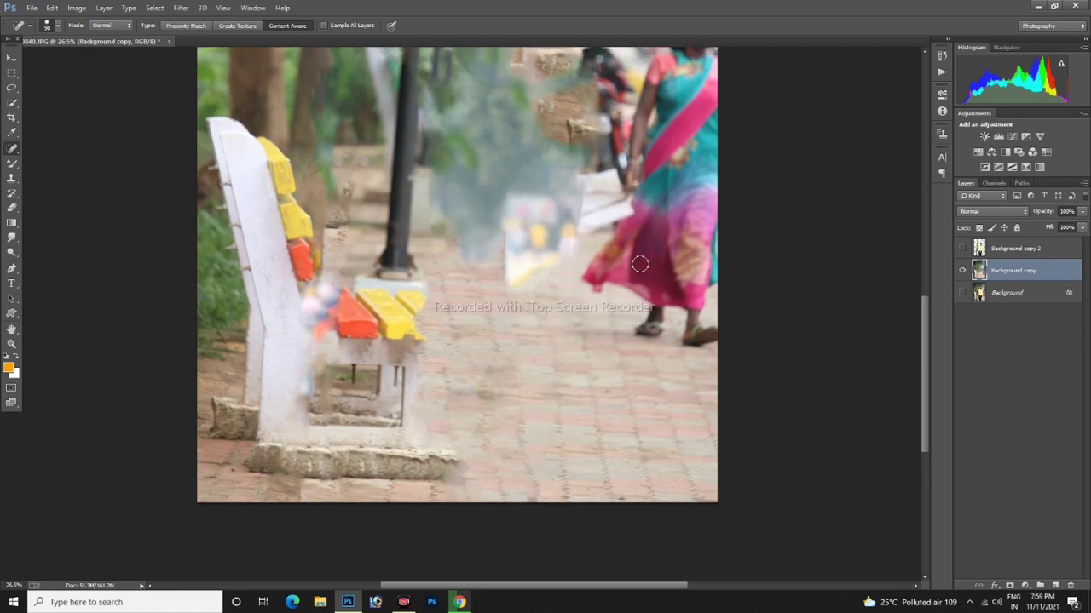
scroll(558, 241, up, 3)
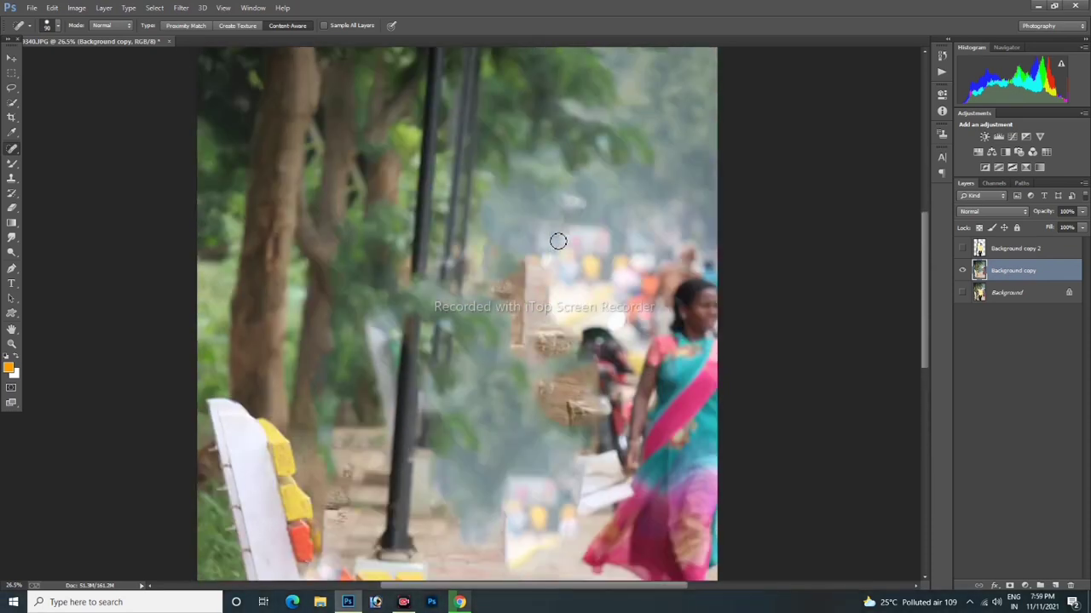
scroll(558, 241, down, 2)
click(564, 178)
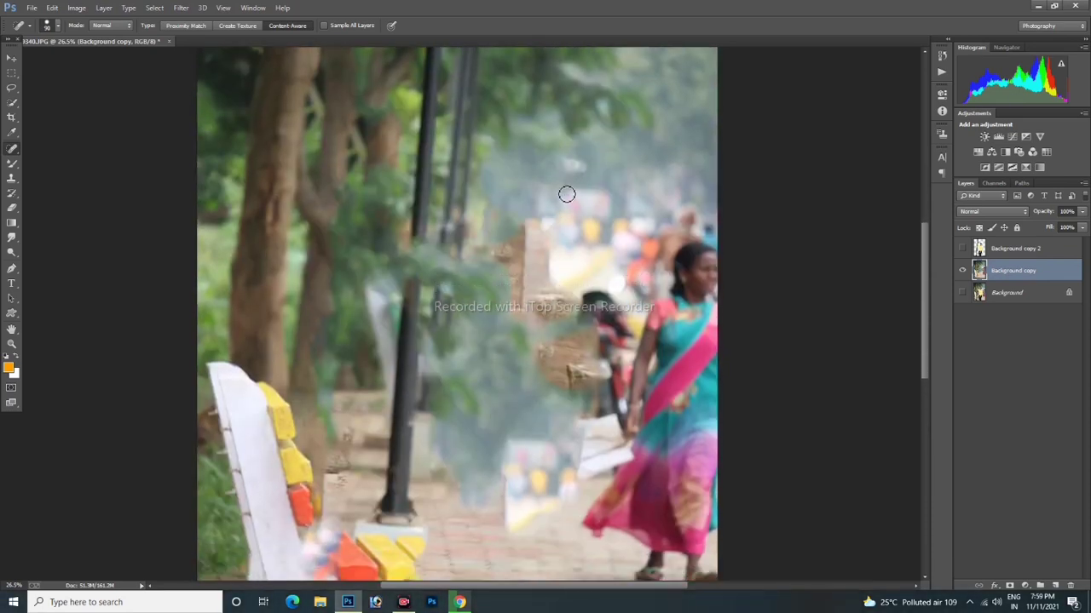
- Heal the edges around the motorcycle beside the woman and the side of the misplaced patch floating above the pavement
scroll(565, 200, down, 2)
mouse_move(587, 254)
mouse_down()
mouse_move(606, 306)
mouse_move(601, 380)
mouse_up()
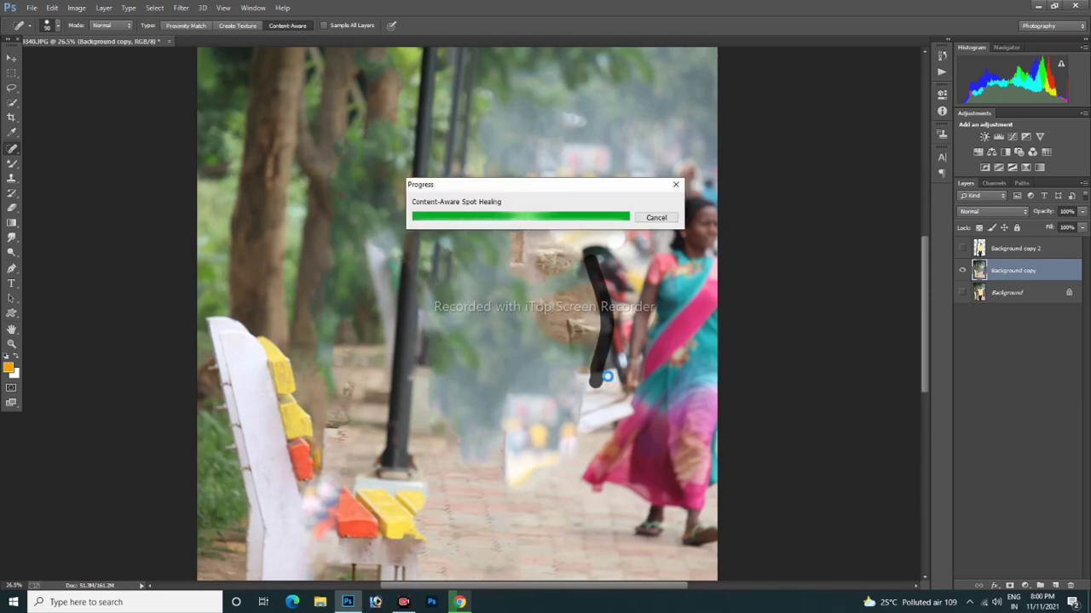
scroll(596, 367, down, 3)
drag(592, 325, 604, 365)
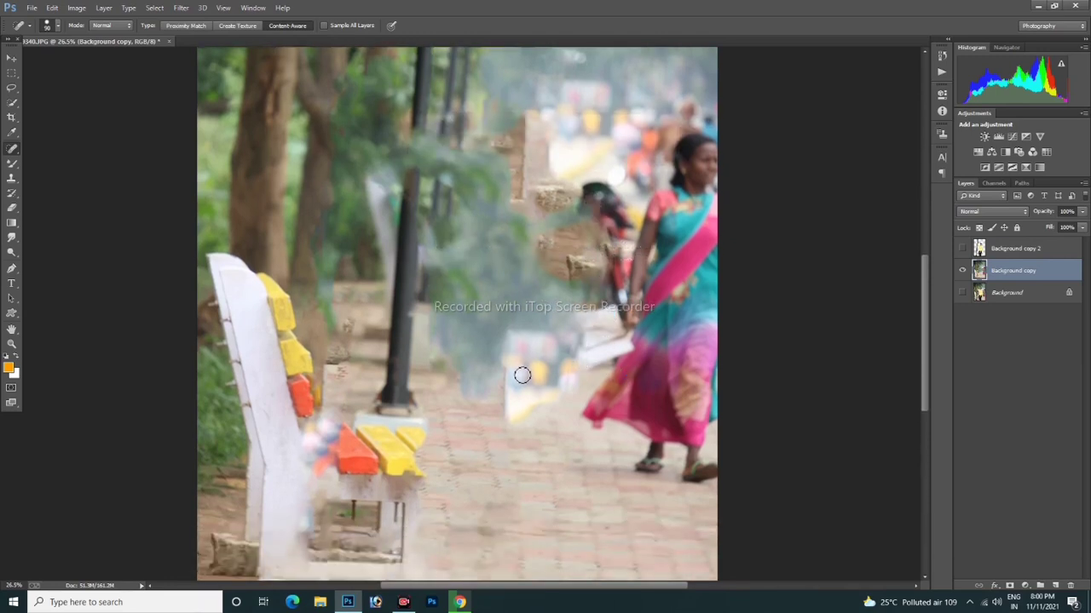
drag(501, 361, 508, 417)
- Heal the pale vertical strip beside the brown brick patch in the blurred crowd area with the Spot Healing Brush
key(z)
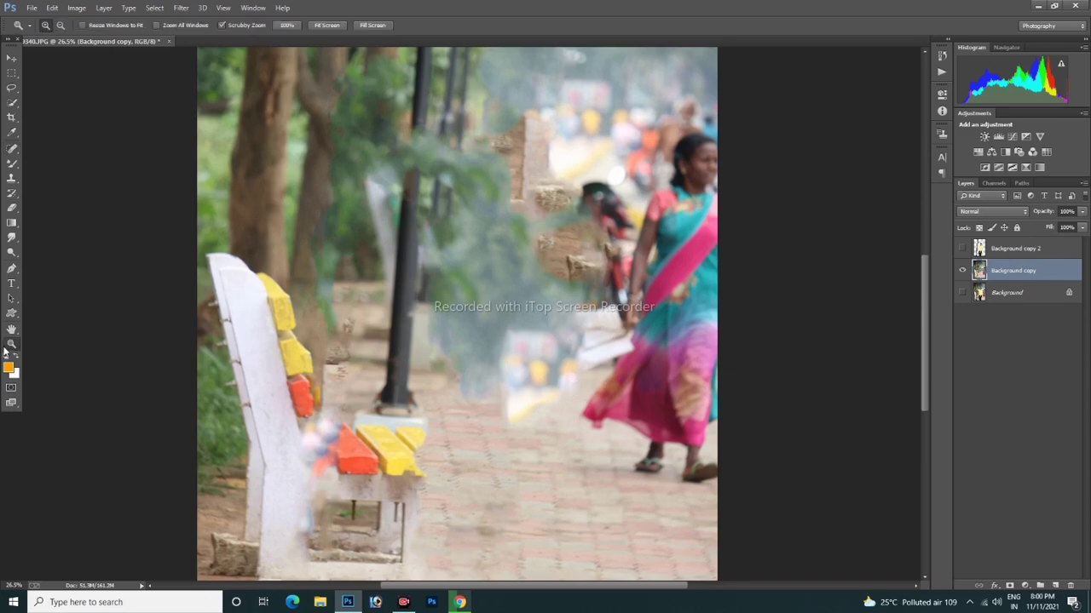
right_click(435, 348)
click(453, 361)
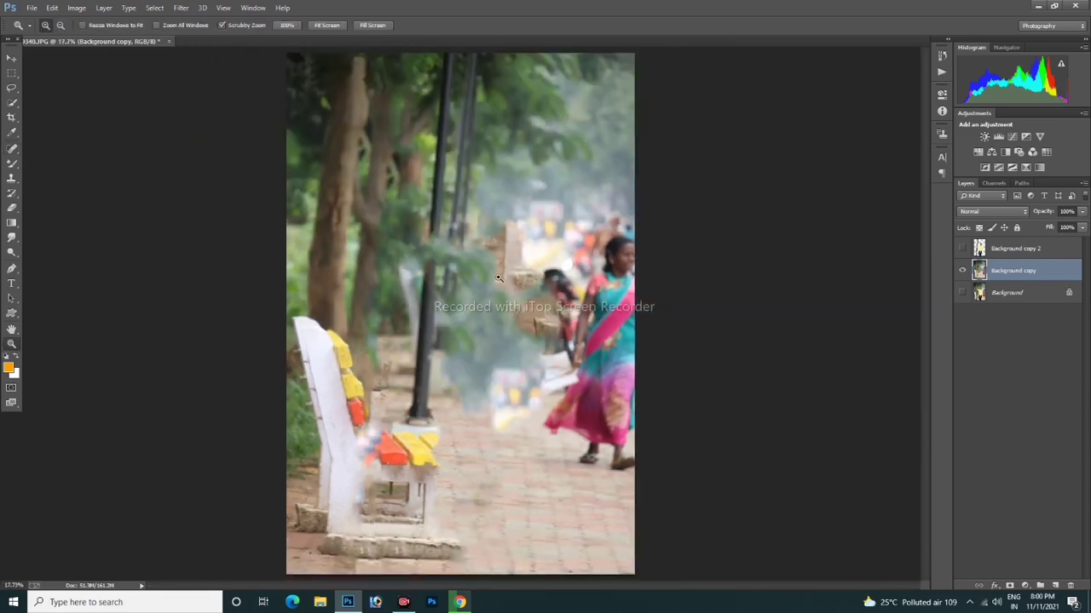
drag(504, 270, 479, 274)
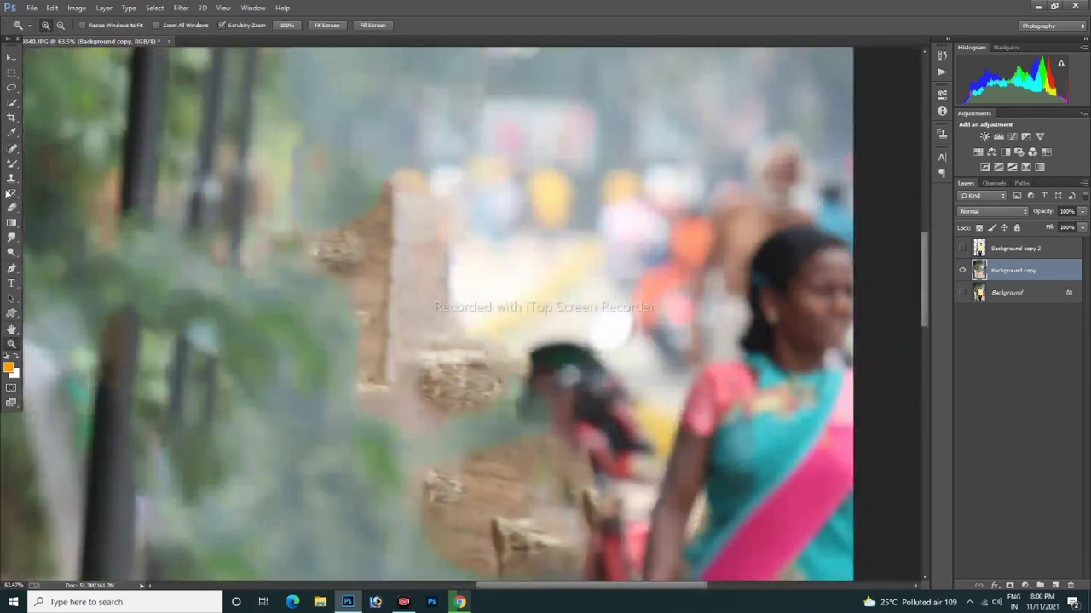
click(10, 152)
mouse_move(439, 175)
mouse_down()
mouse_move(430, 226)
mouse_move(450, 303)
mouse_up()
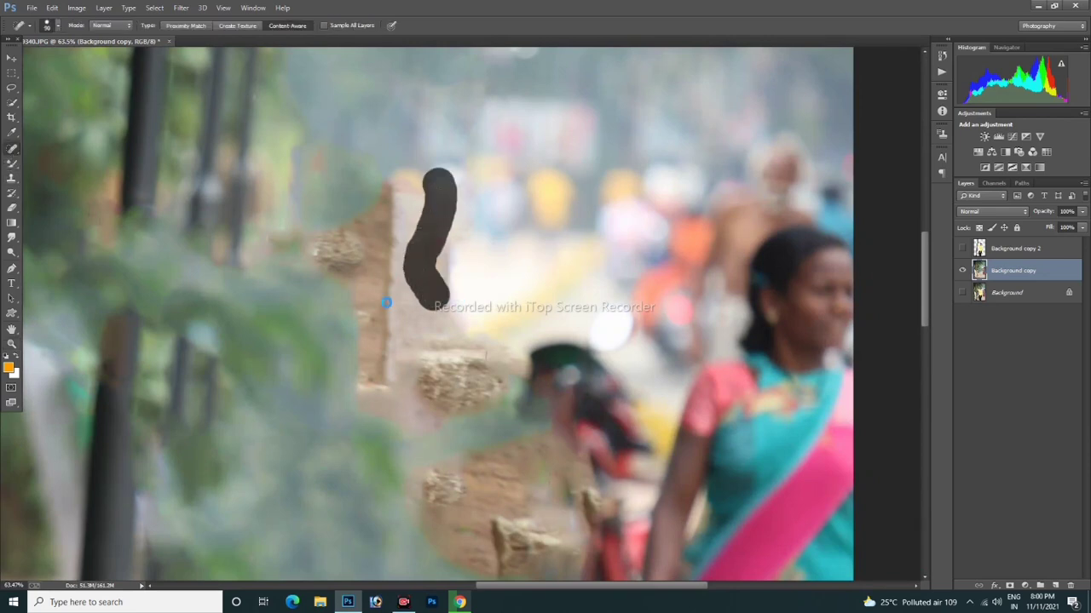
- Fit the whole image in view and show the Background copy 2 cutout layer again
click(12, 344)
right_click(278, 260)
click(298, 271)
click(181, 9)
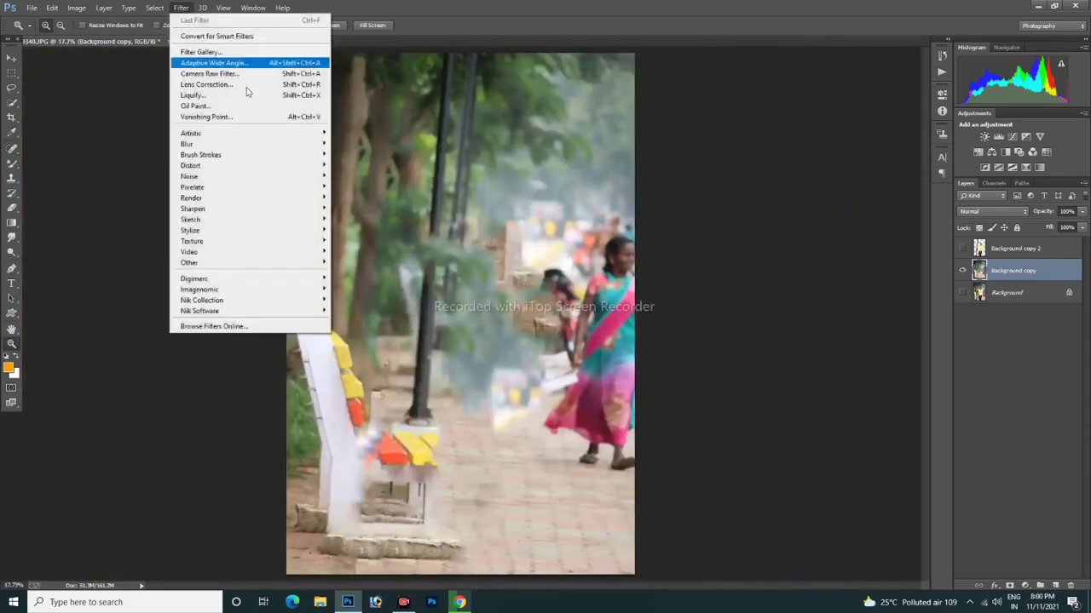
key(Escape)
click(962, 248)
- Apply a 29 px Tilt-Shift blur to the Background copy layer with its focus centre moved below the photo's lower edge
click(181, 8)
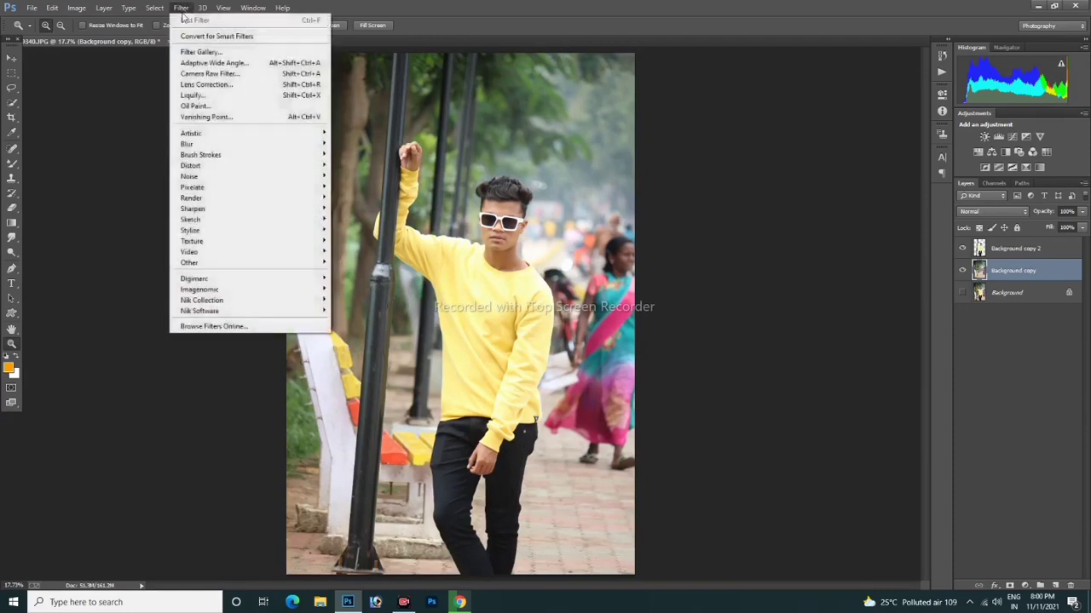
mouse_move(254, 144)
click(356, 164)
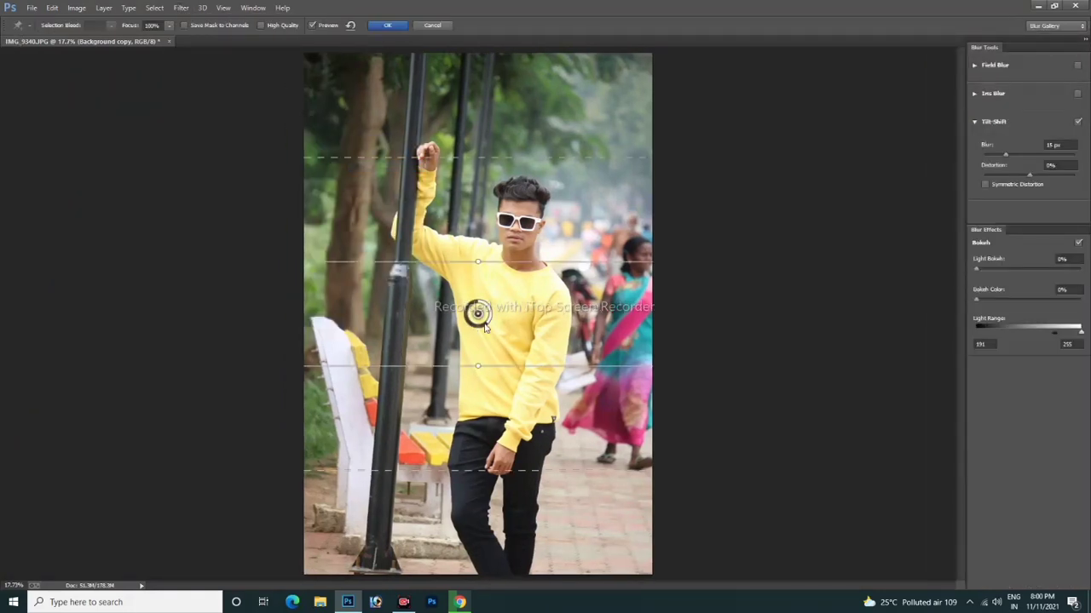
drag(487, 330, 471, 545)
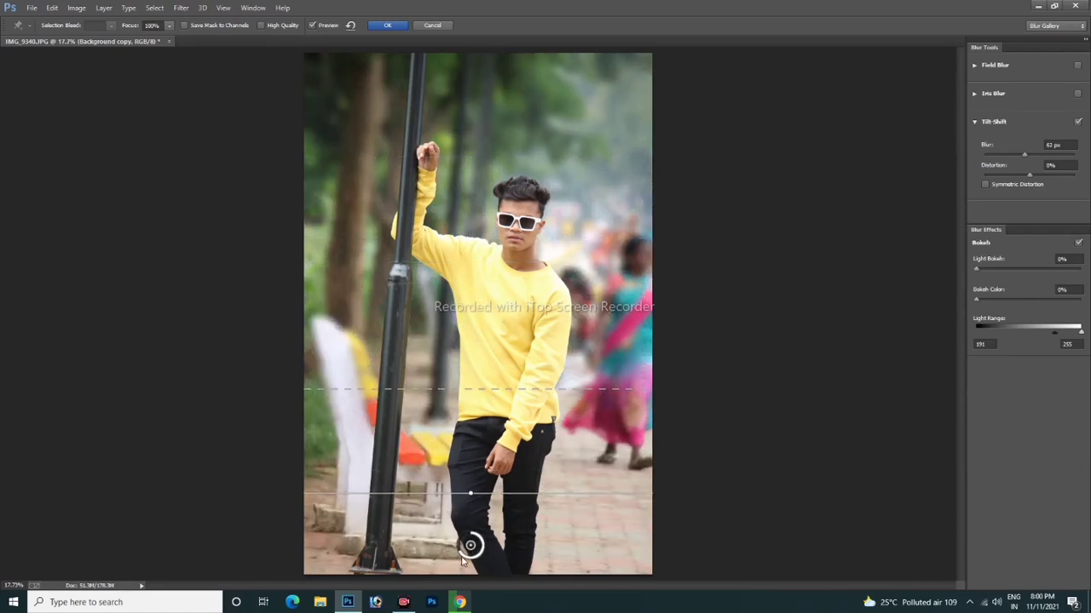
drag(472, 564, 474, 606)
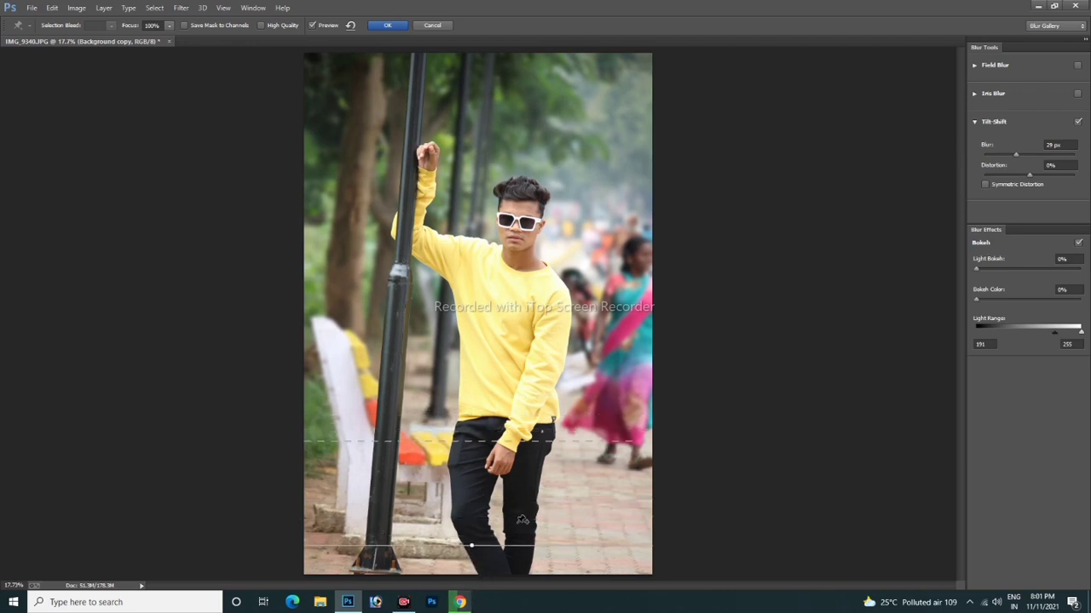
click(391, 27)
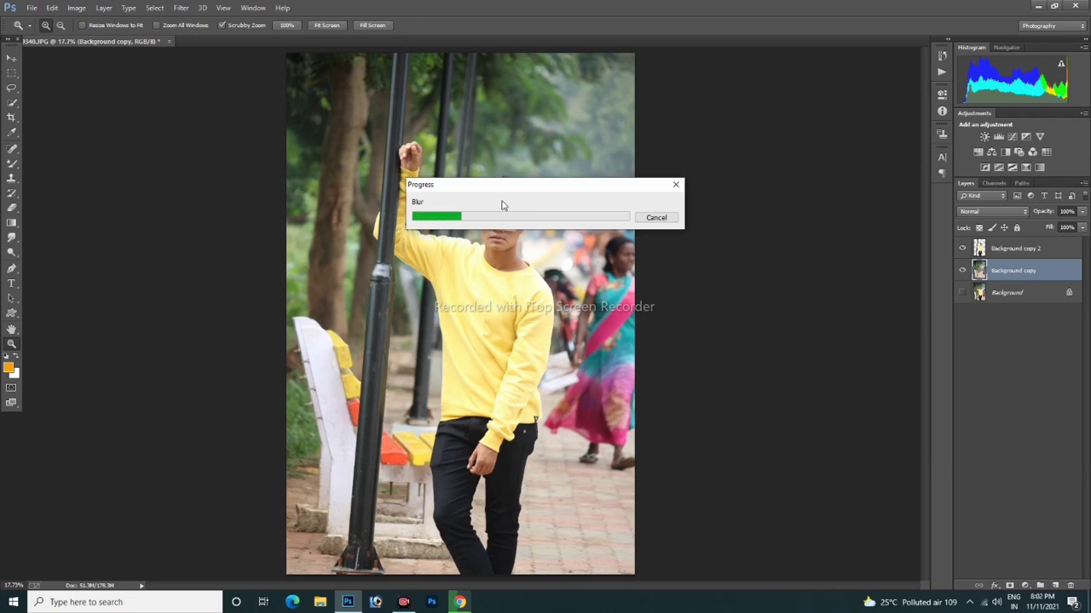
- Show the original Background layer and toggle Background copy to compare the first blur with the original photo
click(406, 602)
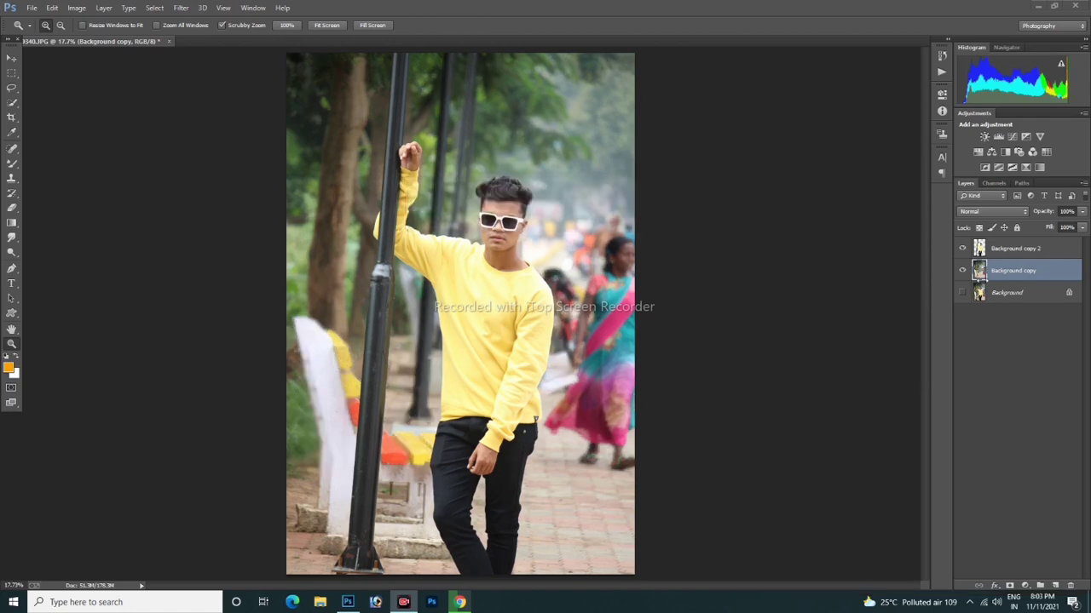
click(963, 271)
click(962, 292)
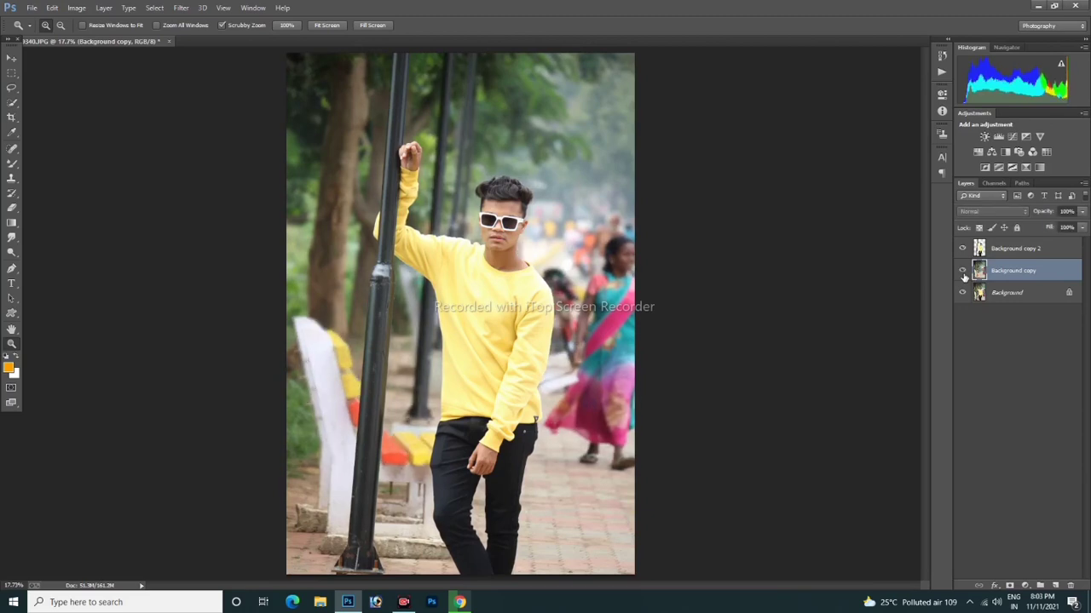
click(963, 271)
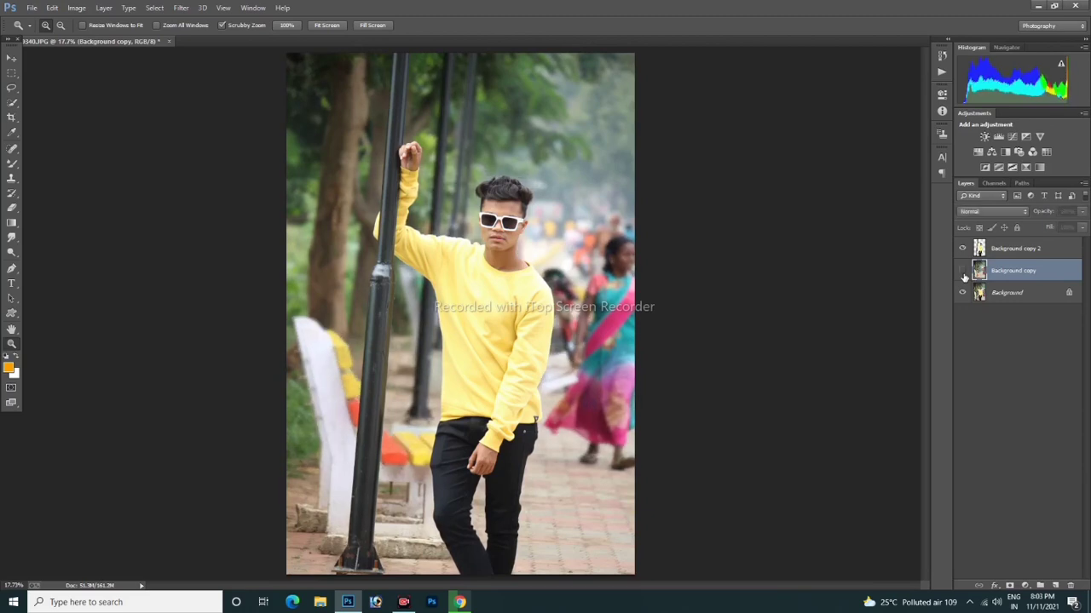
click(181, 7)
mouse_move(281, 141)
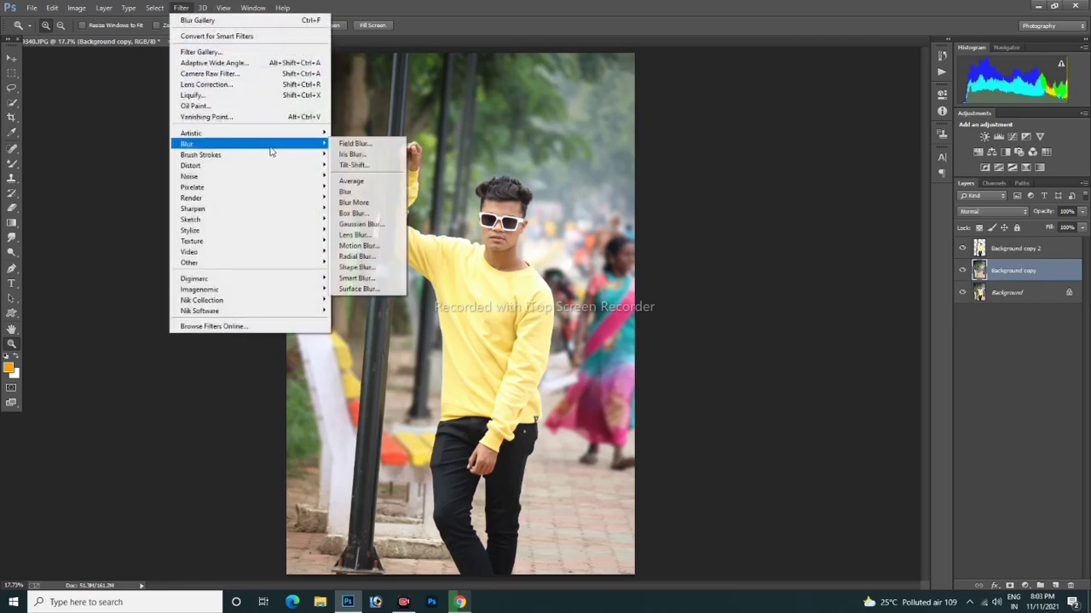
click(364, 163)
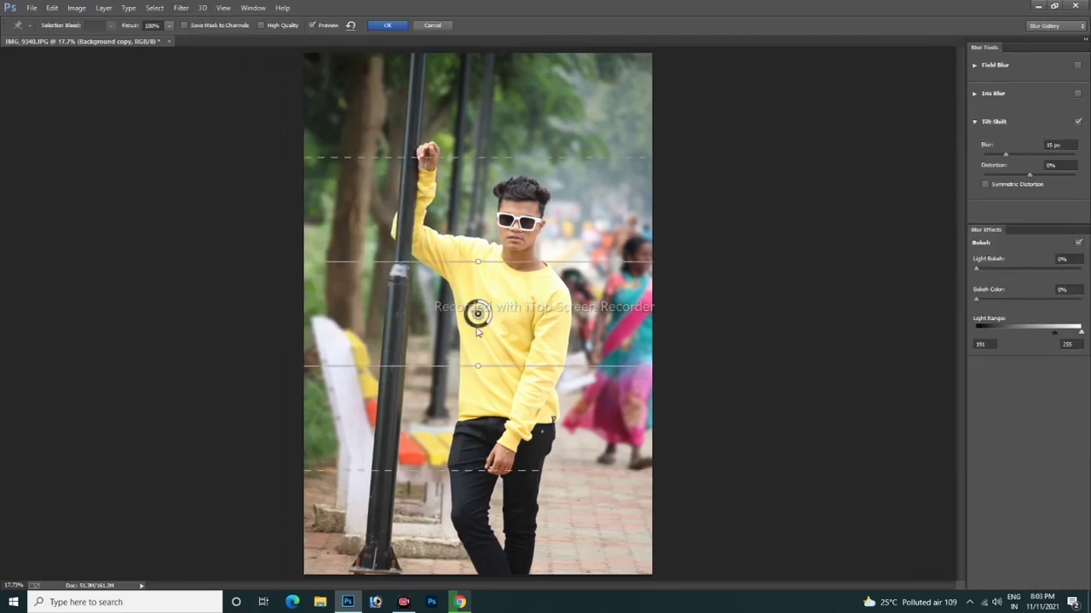
drag(487, 326, 481, 577)
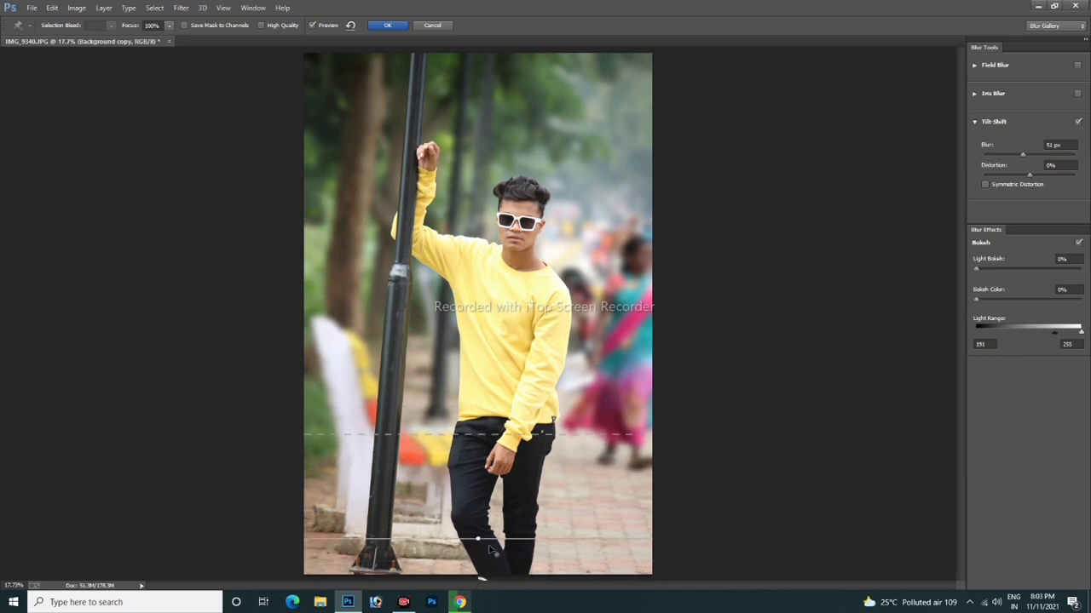
drag(491, 550, 493, 546)
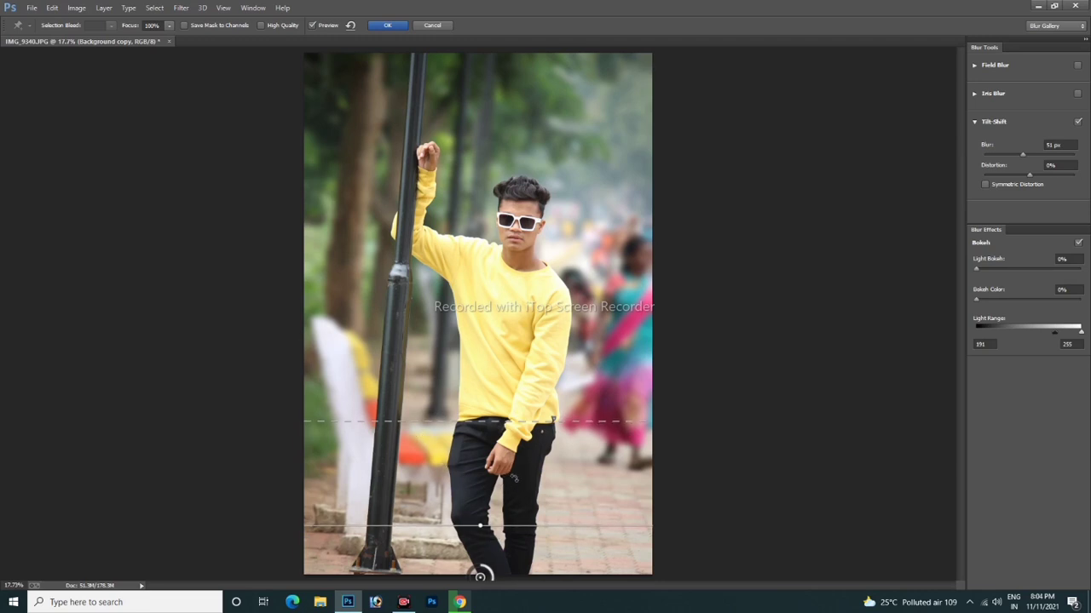
drag(515, 482, 510, 584)
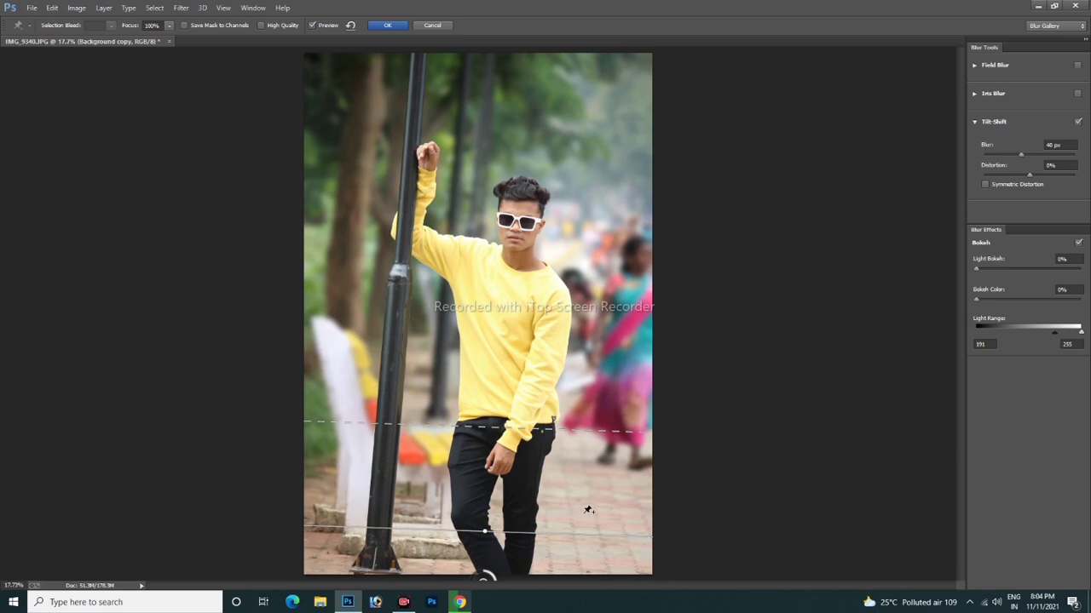
click(582, 513)
click(488, 535)
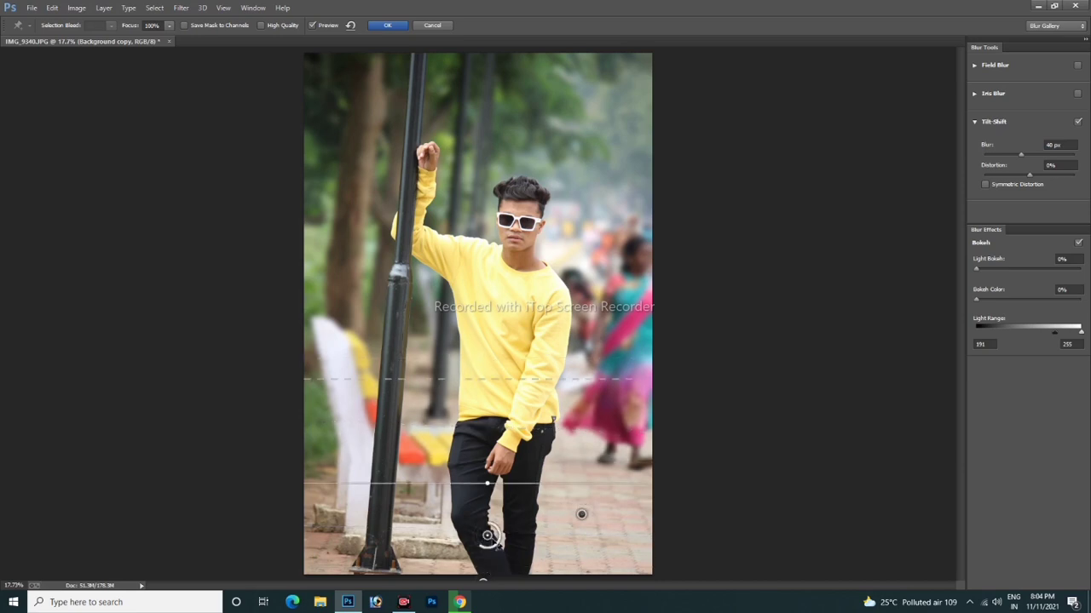
click(487, 559)
click(581, 513)
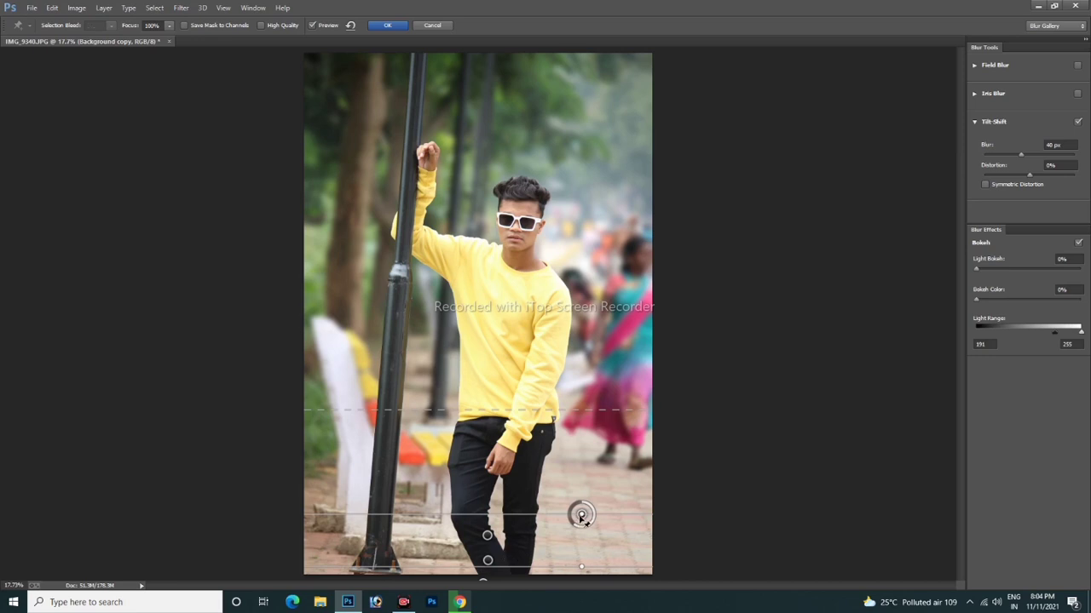
drag(582, 518, 618, 464)
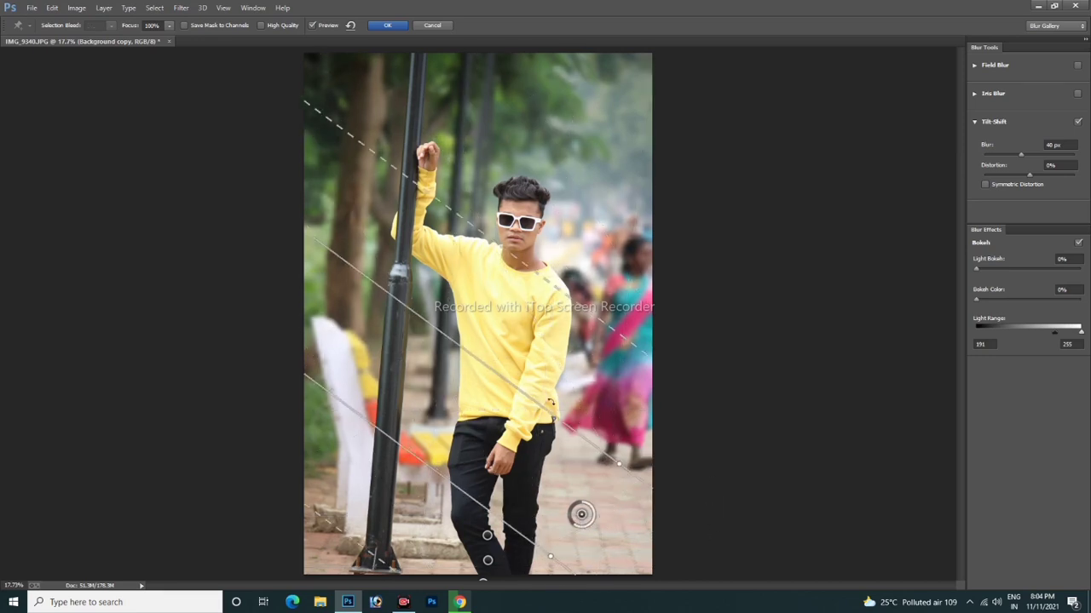
click(435, 26)
- Apply a further 50 px Tilt-Shift blur to Background copy, with the focus centre moved below the photo's lower edge
click(181, 7)
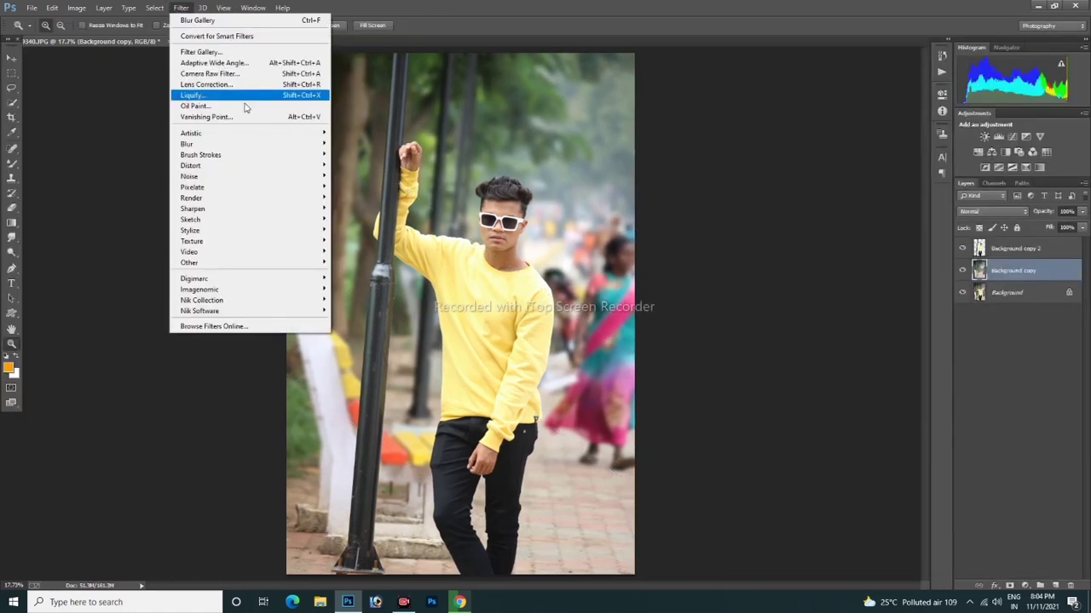
click(357, 160)
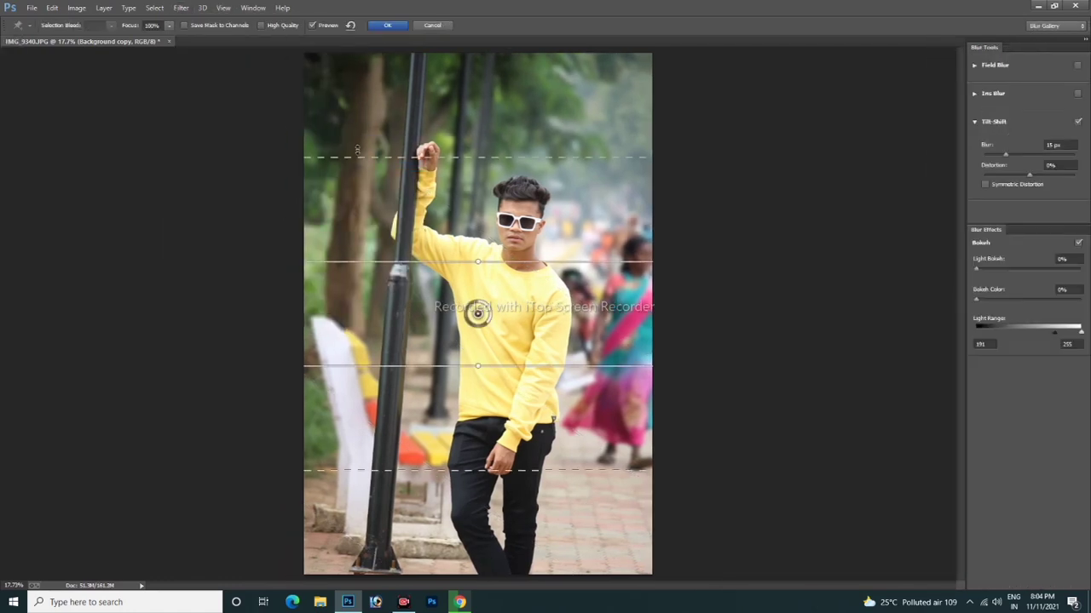
drag(473, 328, 484, 604)
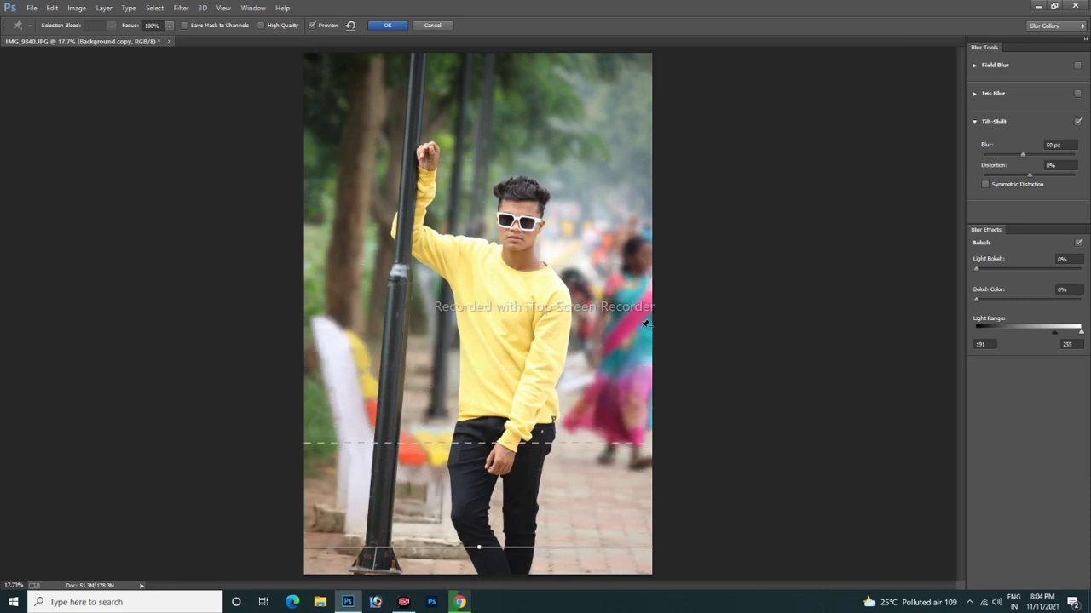
click(383, 26)
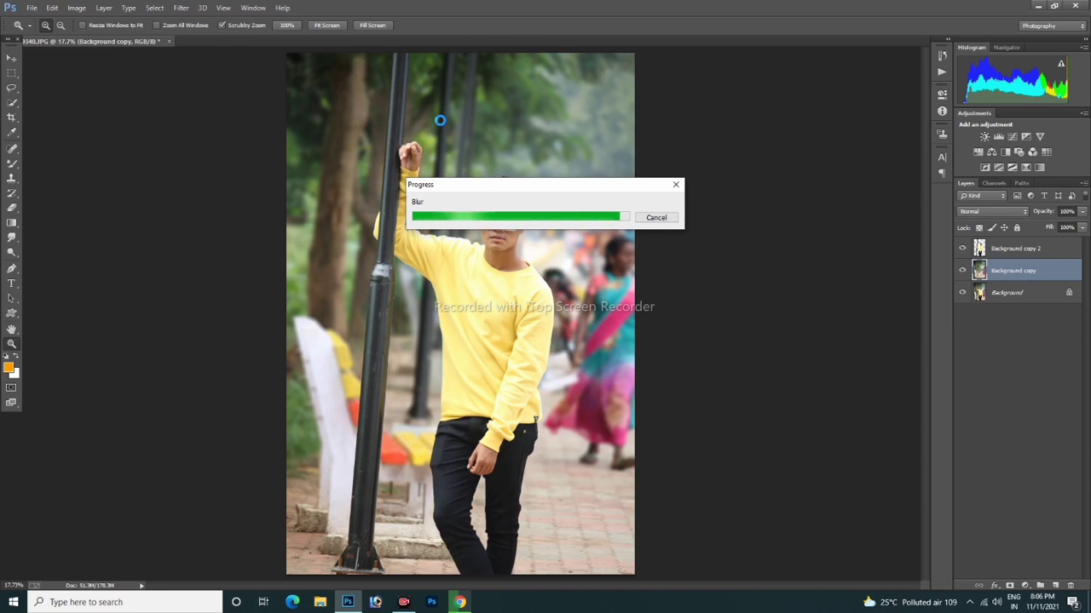
- Toggle the Background copy layer's visibility to compare the strengthened background blur with the original photo
click(963, 270)
click(963, 270)
click(963, 271)
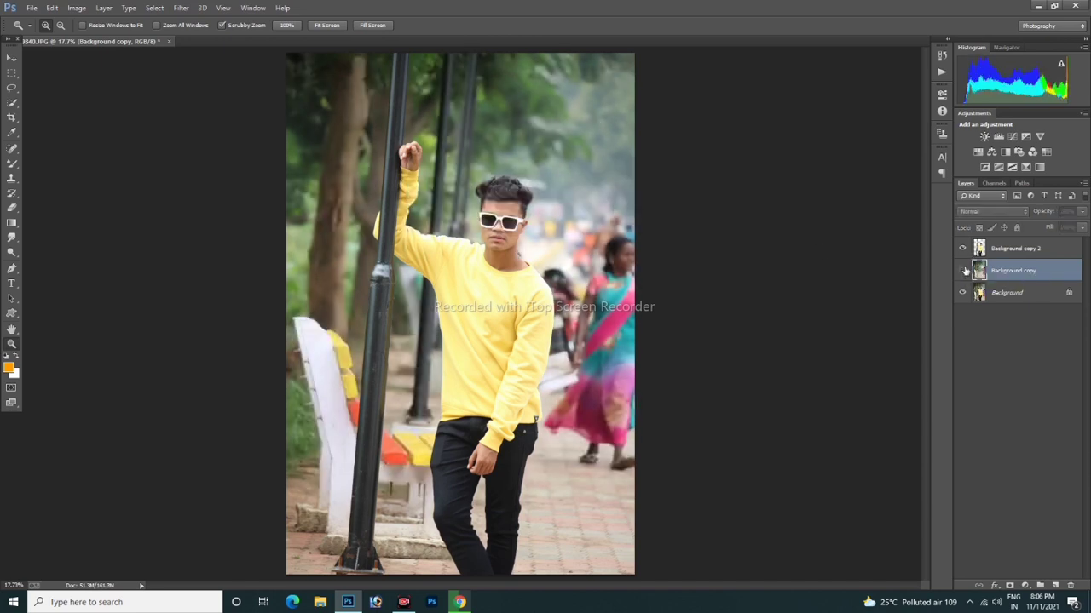
click(964, 270)
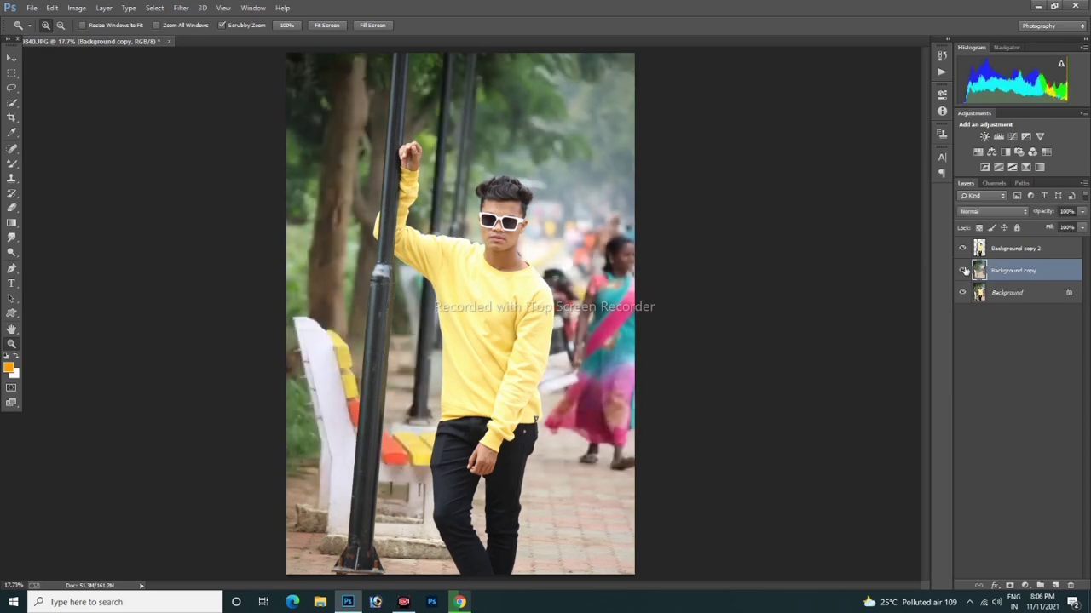
- Merge the Background copy 2 and Background copy layers, and toggle the merged layer to compare it with the original
shift+click(1017, 248)
right_click(1016, 256)
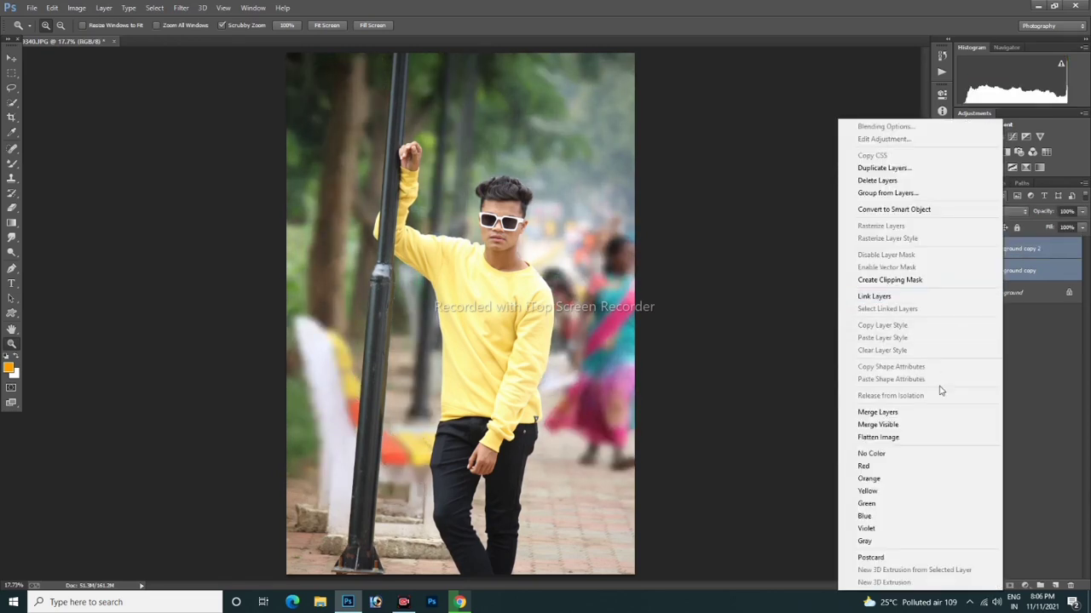
click(937, 412)
click(964, 249)
click(963, 249)
click(964, 250)
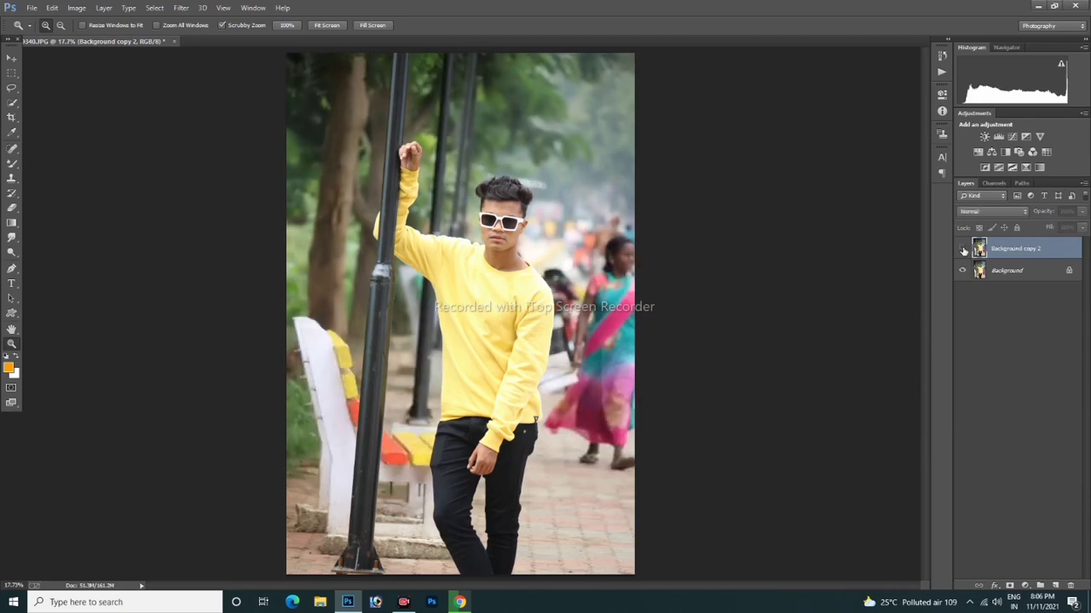
- Toggle the merged Background copy 2 layer repeatedly to compare it with the original photo, and check the blur around the man up close
click(964, 249)
click(963, 249)
click(963, 250)
click(964, 249)
click(964, 250)
click(964, 249)
click(963, 250)
click(963, 250)
click(964, 250)
drag(500, 227, 566, 259)
right_click(555, 258)
click(586, 269)
- In the Camera Raw filter, set Exposure +0.40, Contrast +2, Highlights -60, Shadows -49, Whites +6, Blacks -29, Clarity +20 and Dehaze +1
click(181, 8)
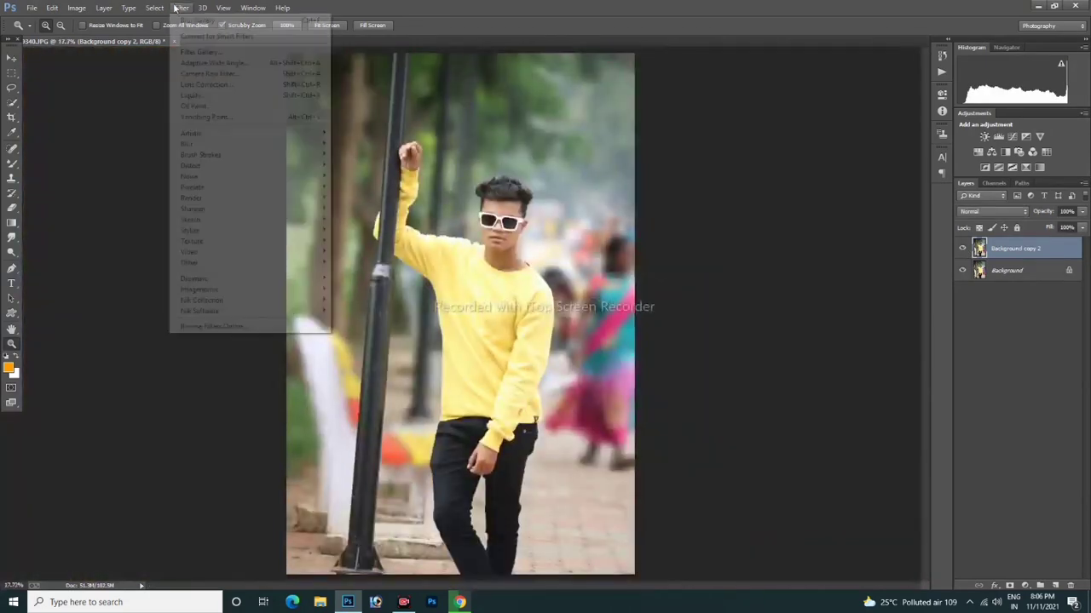
click(225, 74)
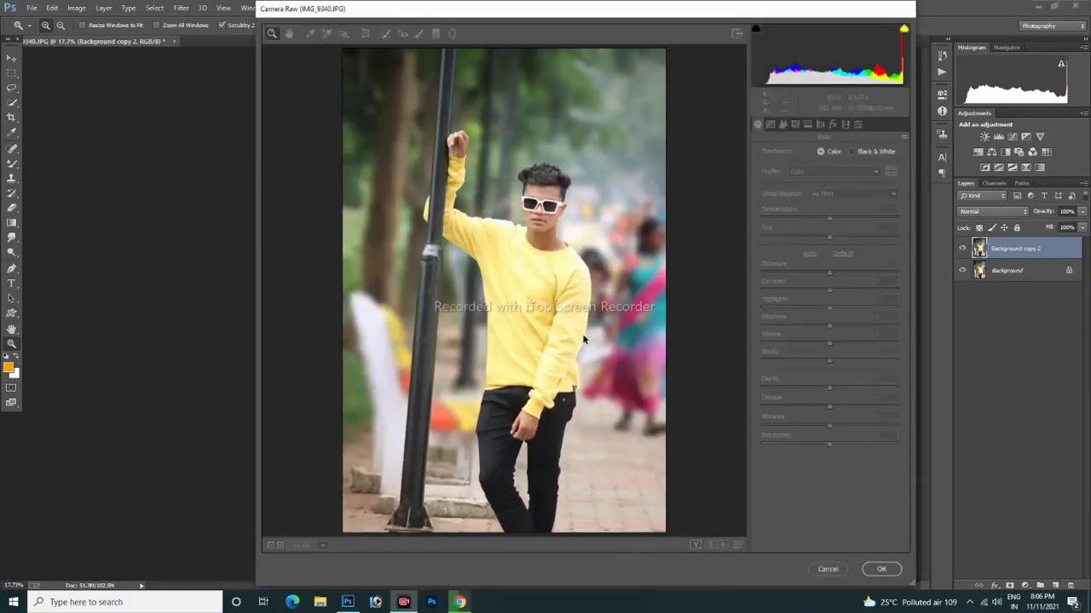
click(834, 273)
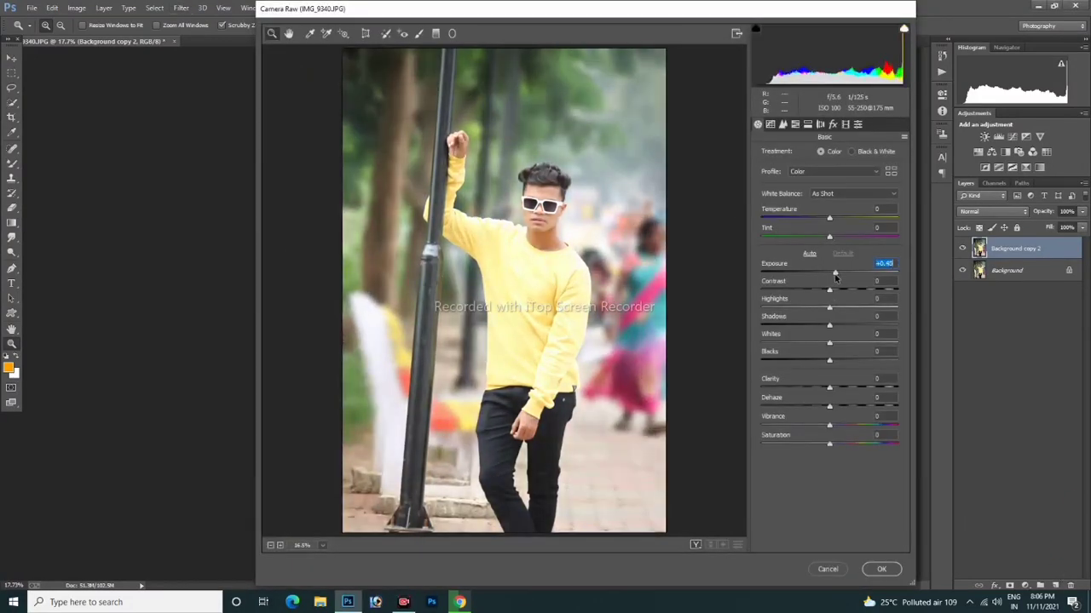
click(835, 289)
drag(835, 289, 831, 405)
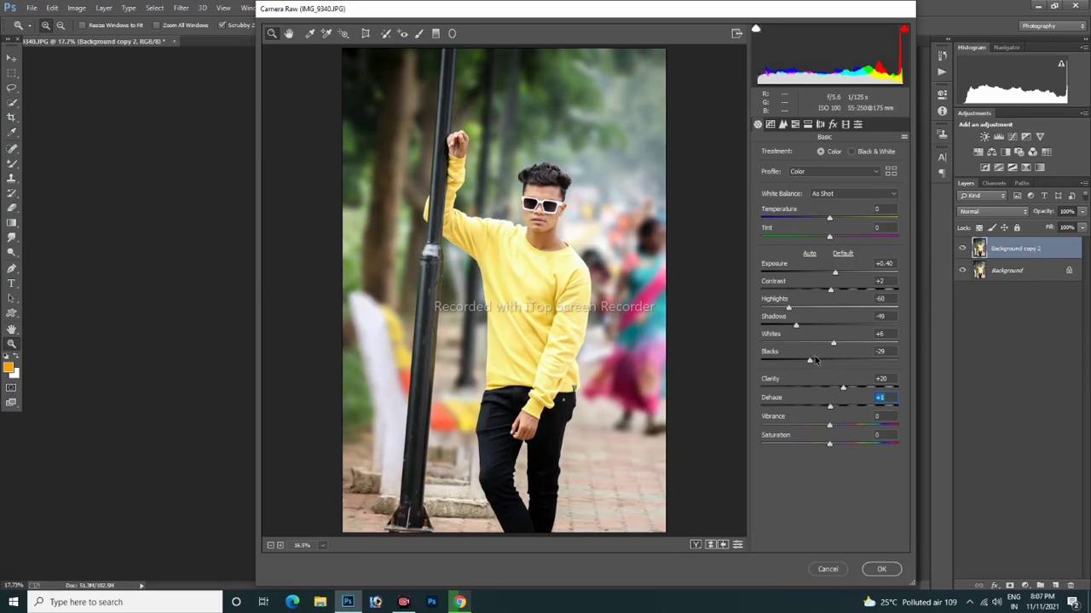
- In the HSL adjustments, set the Greens hue to +33 and the Aquas hue to +1, and fine-tune the color luminance
click(794, 125)
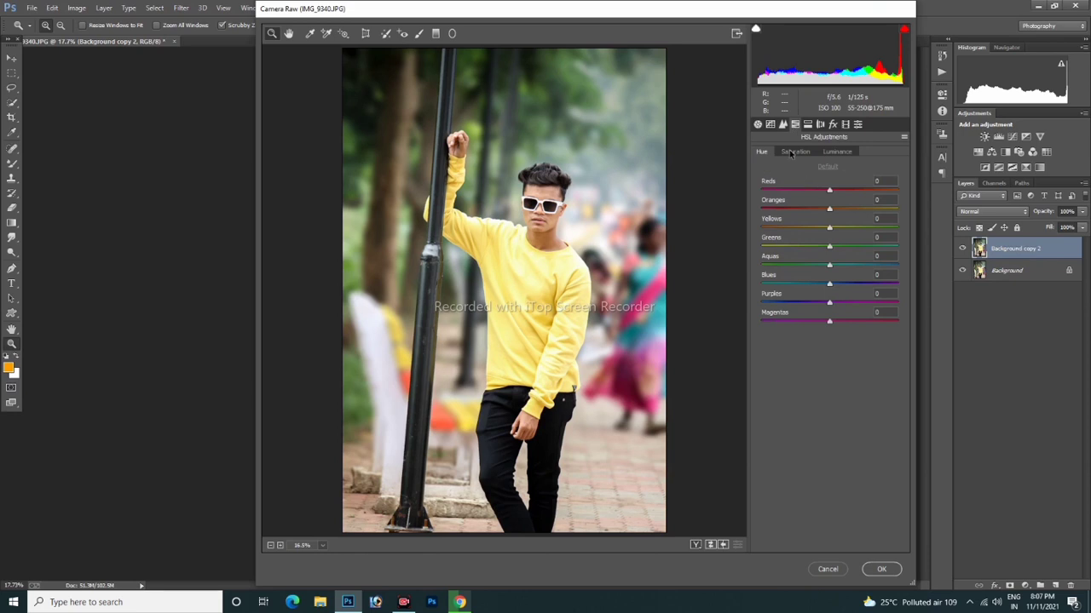
drag(830, 246, 830, 282)
drag(884, 218, 851, 249)
click(796, 152)
click(836, 152)
click(793, 152)
click(769, 151)
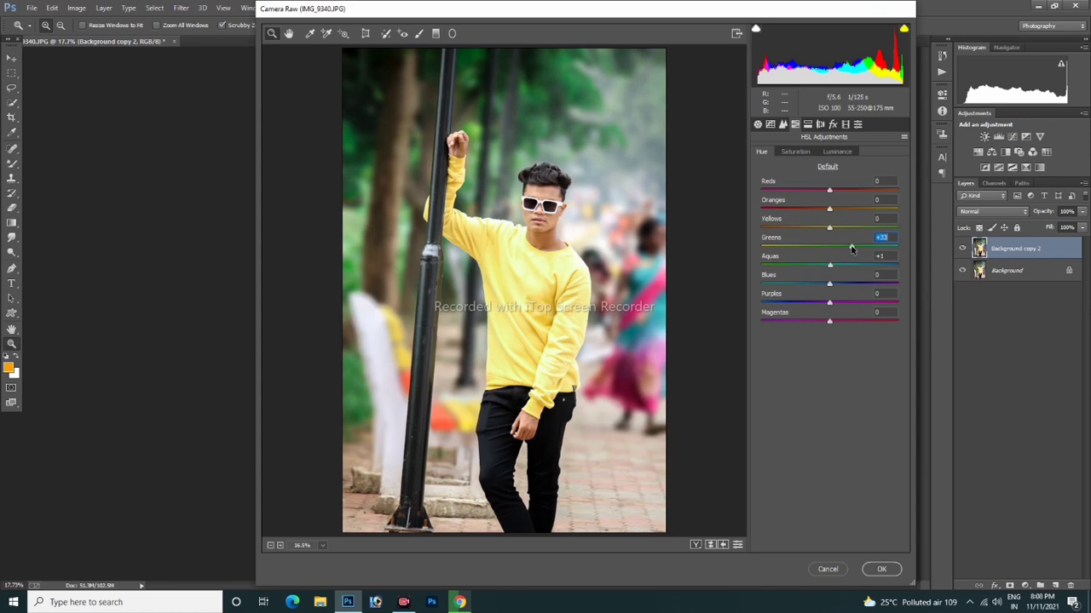
click(795, 151)
click(837, 152)
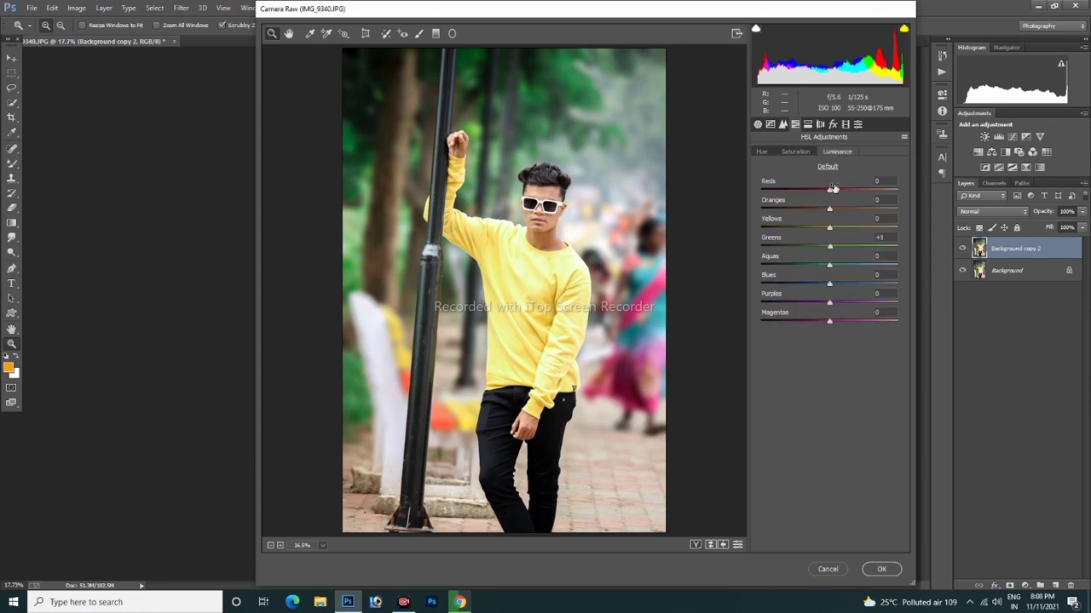
drag(829, 210, 832, 195)
- Switch the Camera Raw preview between before and after to compare the color and tone adjustments
click(711, 545)
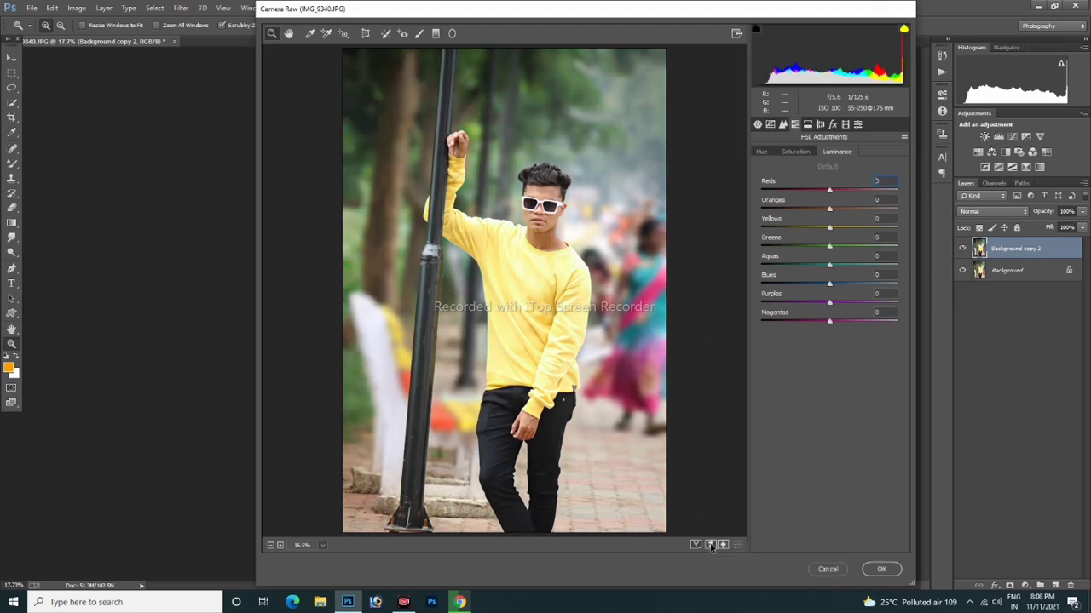
click(712, 545)
click(711, 545)
click(711, 545)
click(711, 544)
click(712, 544)
- Set the parametric tone curve to Highlights -43, Lights -10 and Darks -9, slightly lower Shadows, compare the preview and apply Camera Raw
click(771, 125)
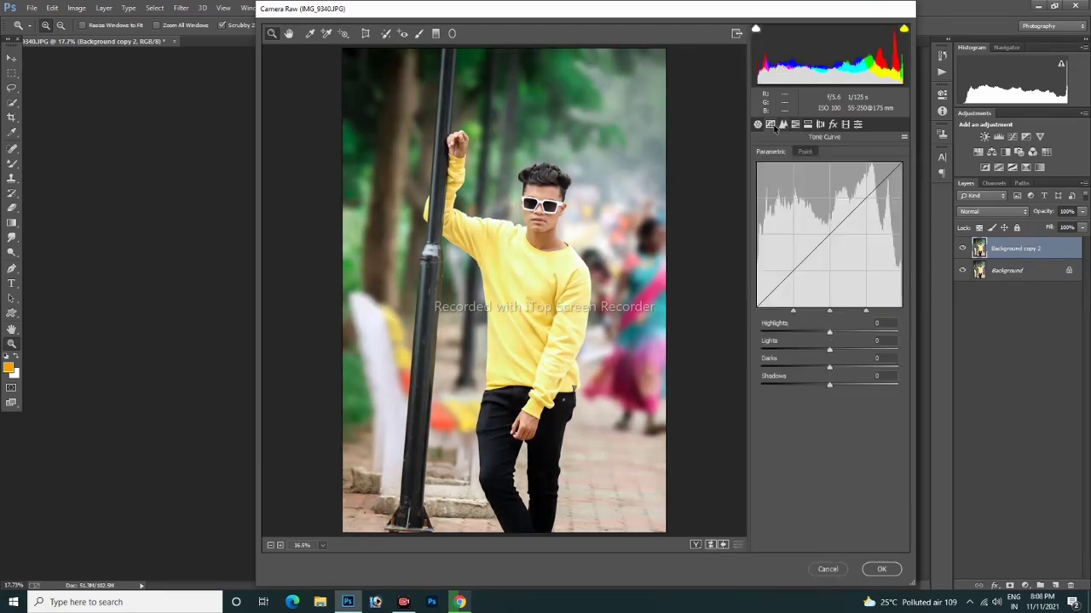
drag(829, 333, 823, 386)
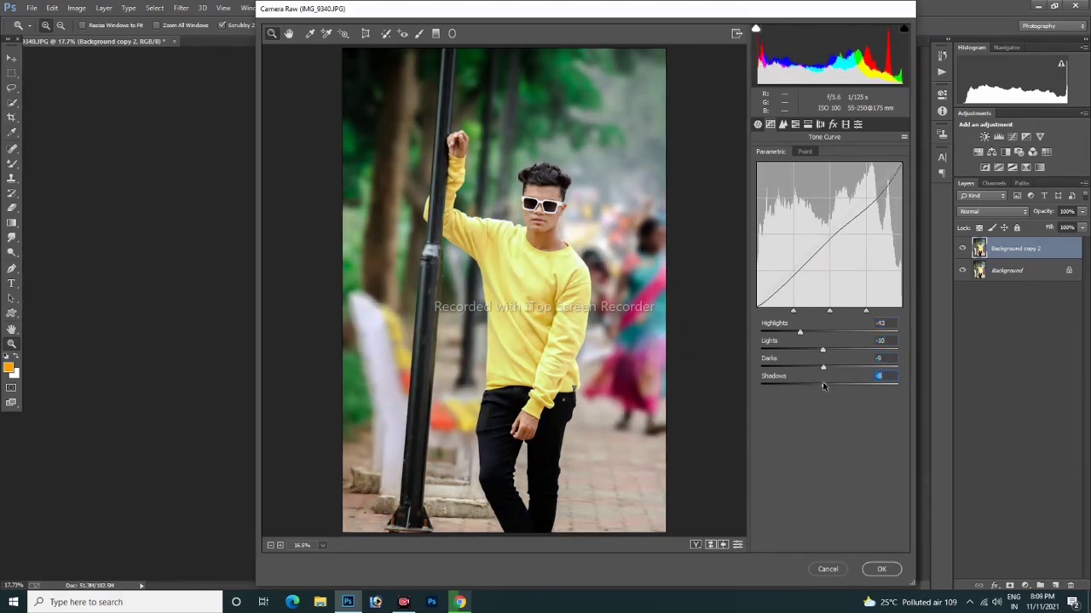
click(737, 545)
click(737, 545)
click(737, 545)
click(737, 545)
click(882, 569)
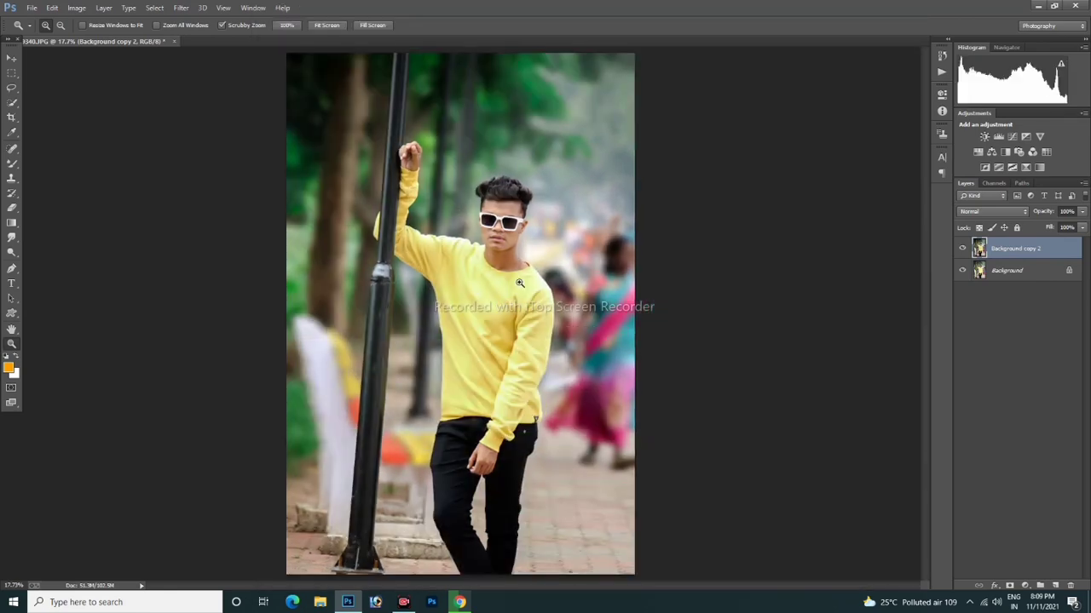
- Toggle Background copy 2 to compare the color grading with the original, and duplicate that layer
click(962, 248)
click(962, 248)
click(962, 248)
click(962, 248)
drag(979, 249, 1056, 584)
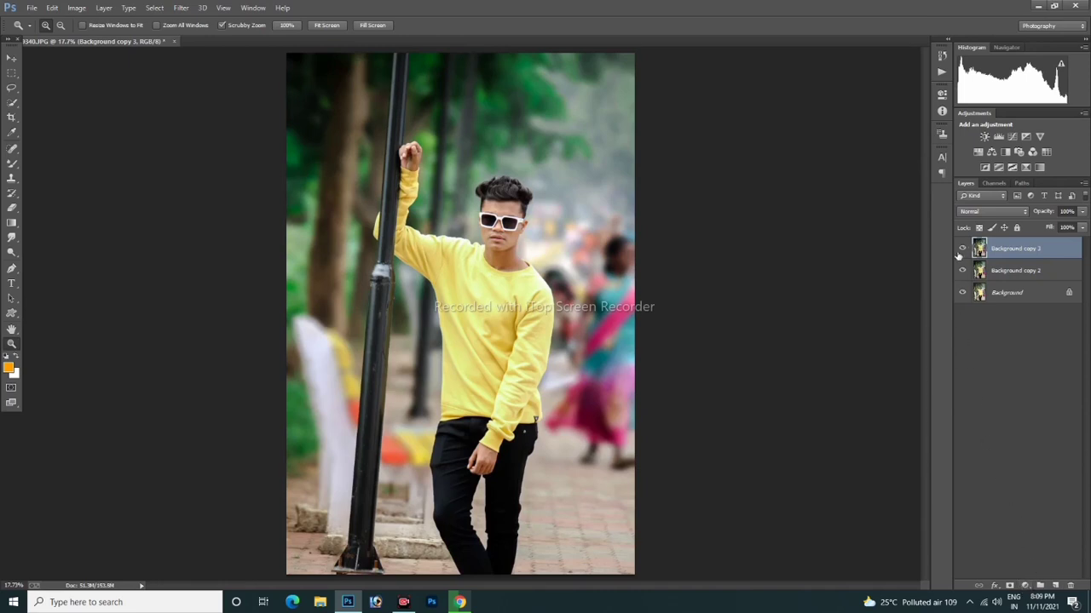
- Add a Selective Color adjustment layer and set Greens to Cyan -100, Magenta about -95 and Yellow about +74
click(1024, 587)
click(1014, 581)
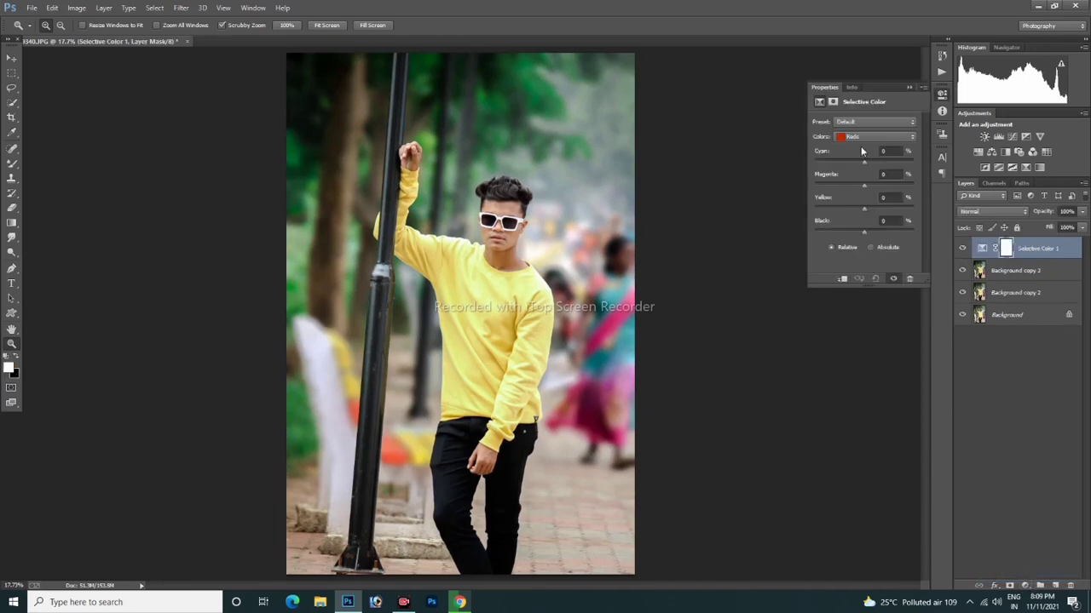
click(875, 136)
click(861, 160)
drag(864, 159, 818, 183)
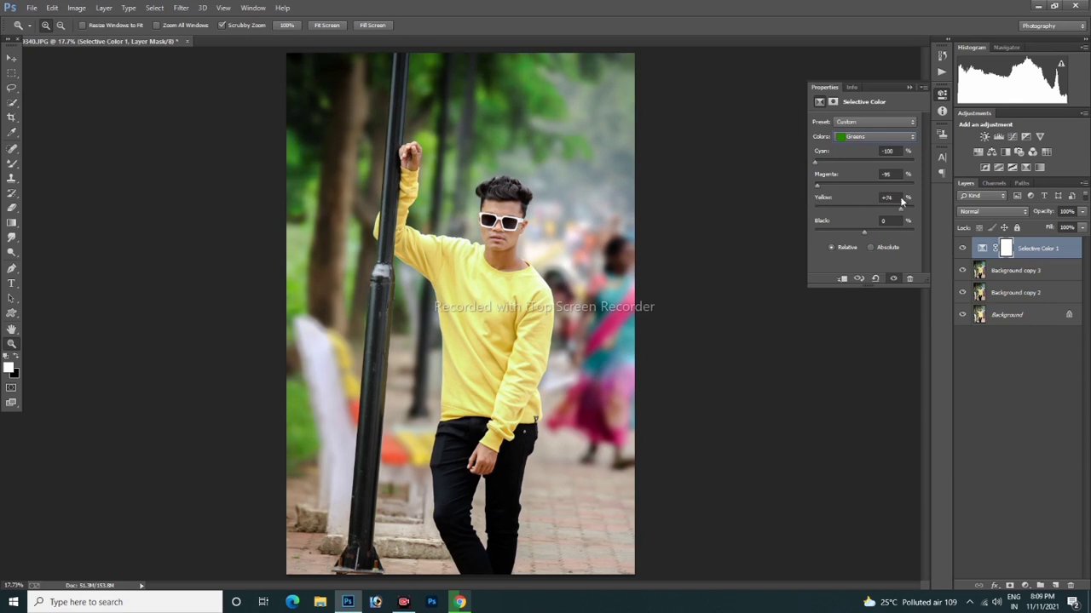
- Adjust another color range in the Selective Color layer and toggle the layer's visibility to compare the effect
click(872, 143)
click(859, 150)
drag(920, 159, 863, 194)
click(908, 87)
click(963, 248)
click(963, 248)
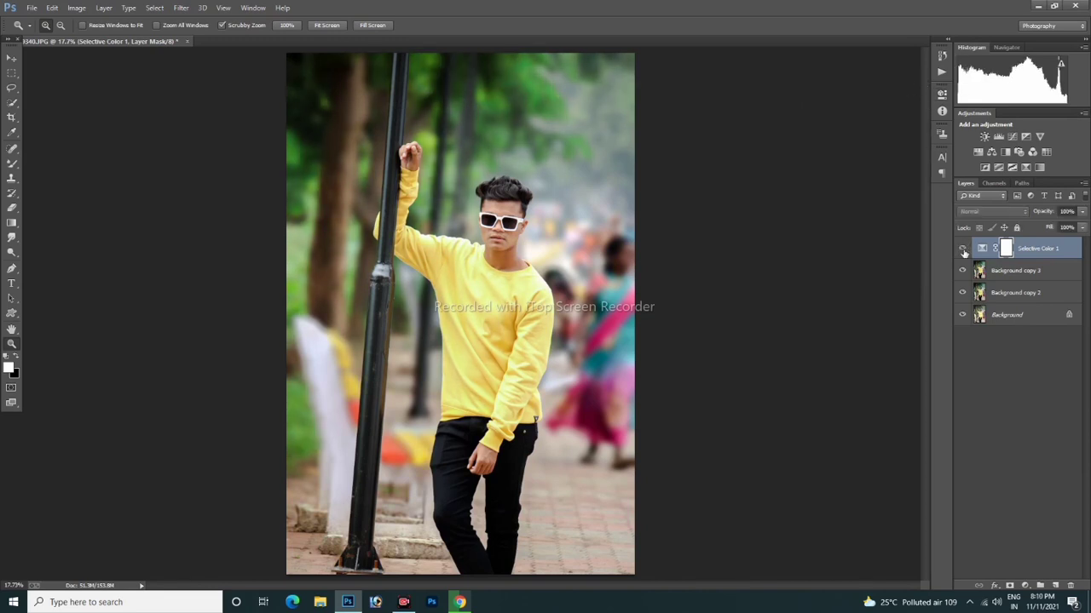
click(963, 248)
click(962, 248)
- Merge the Selective Color 1, Background copy 3 and Background copy 2 layers, and duplicate the merged layer
right_click(1005, 292)
click(1032, 272)
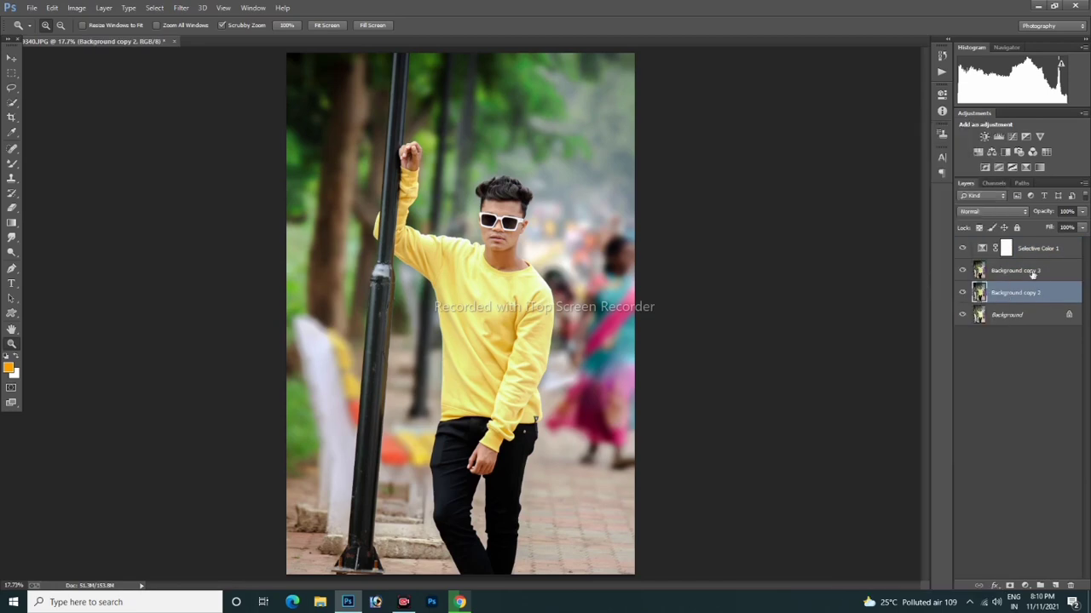
ctrl+click(1036, 250)
ctrl+click(1039, 270)
right_click(1040, 270)
click(965, 413)
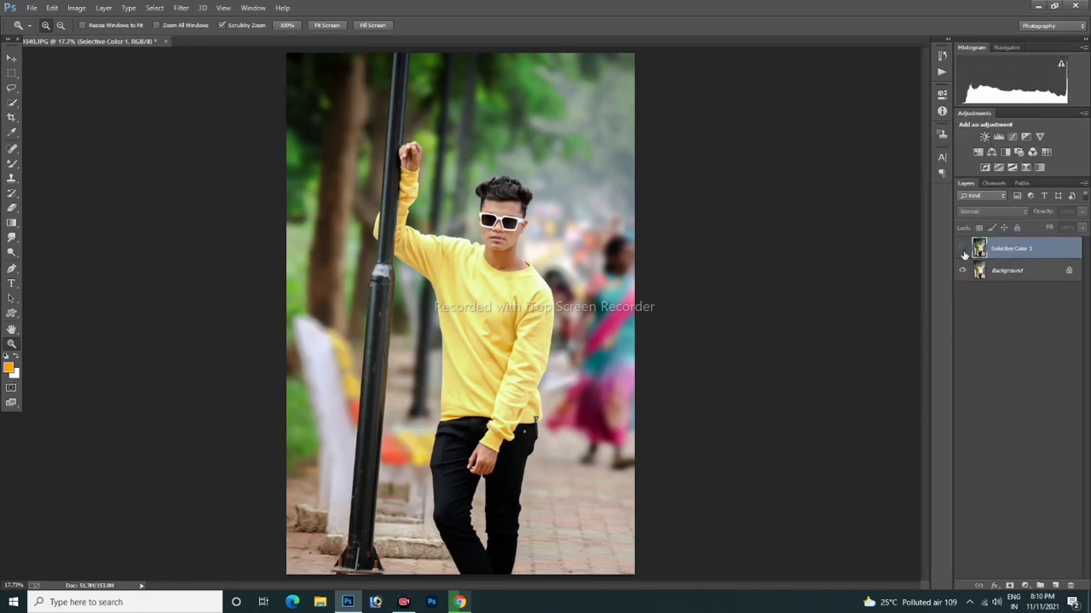
drag(1033, 248, 1055, 587)
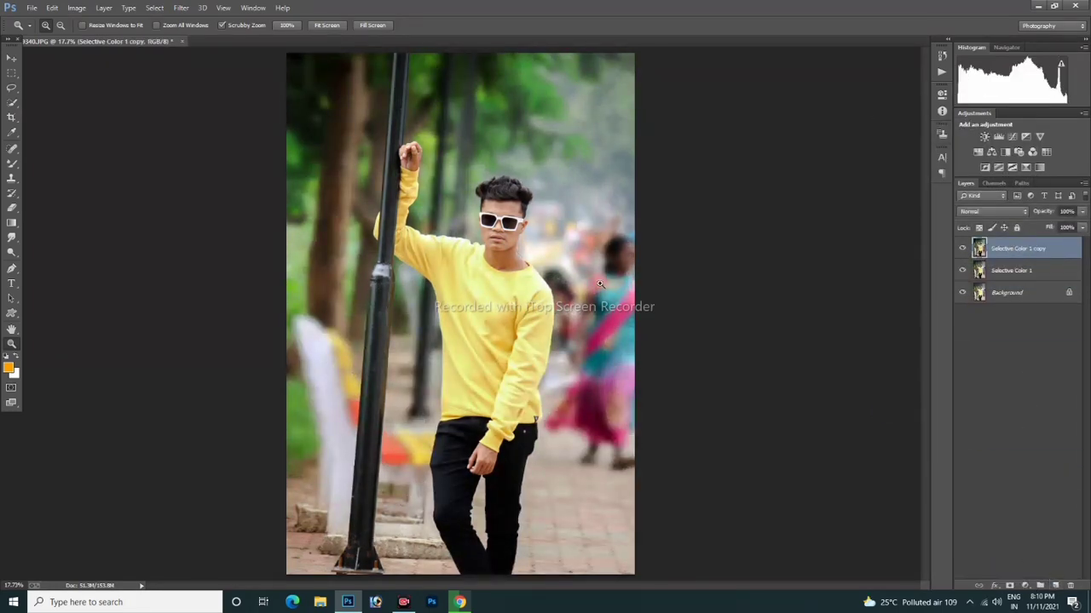
- Remove the blemishes on the man's forehead with the content-aware Spot Healing Brush on the duplicated layer
drag(491, 211, 492, 212)
click(492, 212)
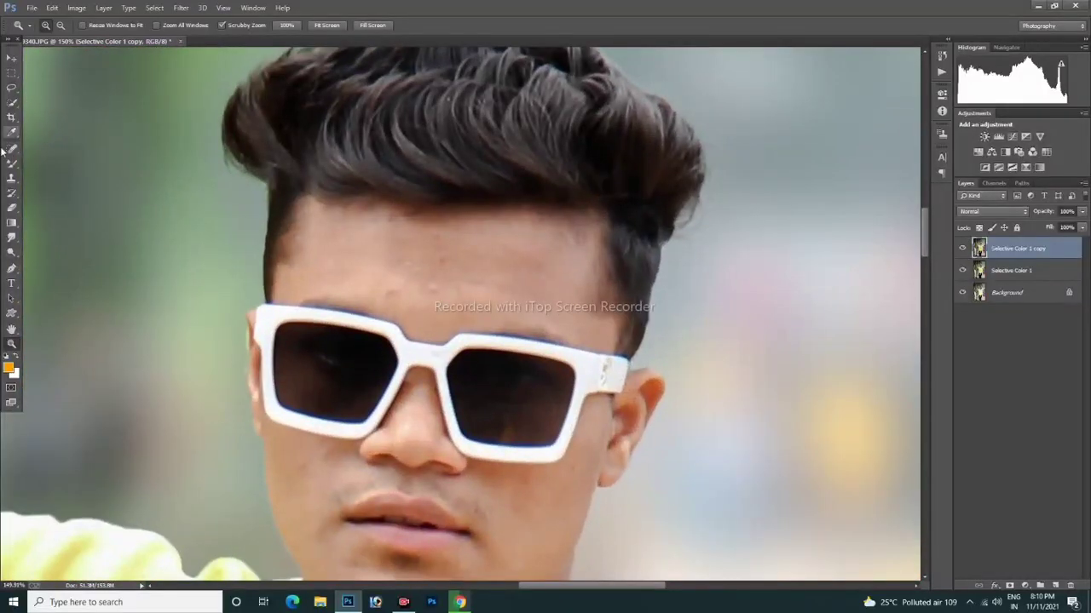
key(j)
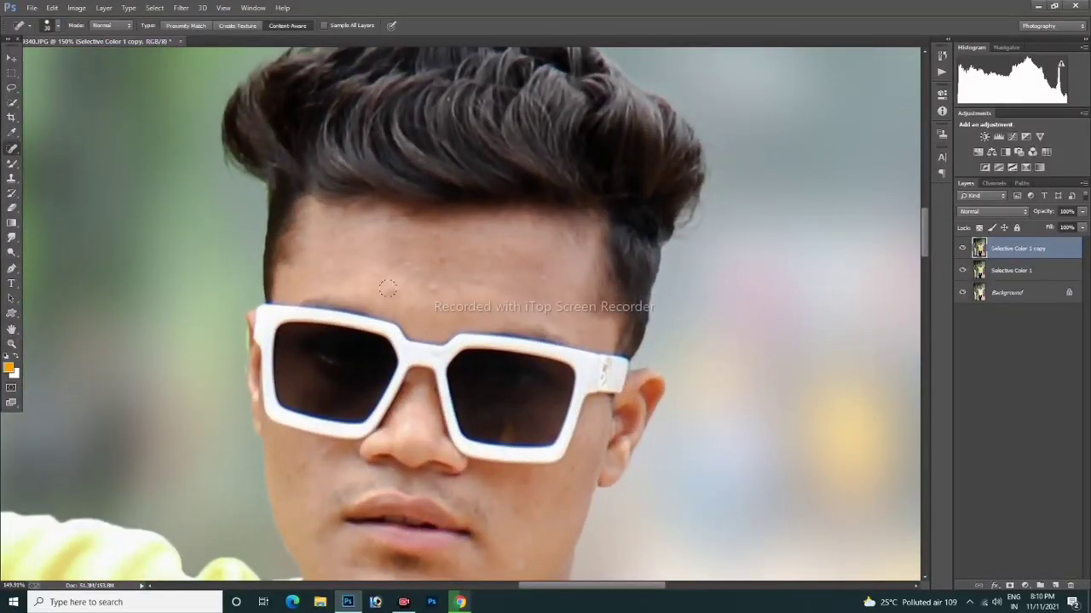
click(428, 289)
click(406, 238)
click(433, 290)
click(408, 305)
click(432, 290)
click(454, 243)
click(338, 262)
click(380, 230)
click(406, 265)
- Heal the remaining blemishes on the man's cheek and chin with the Spot Healing Brush
scroll(502, 252, down, 3)
click(326, 343)
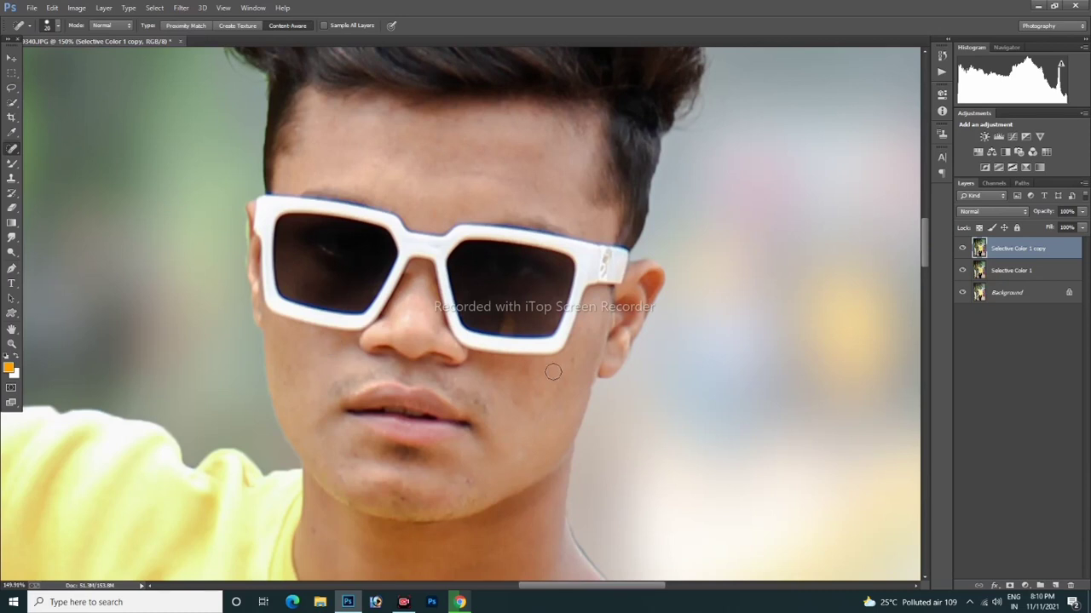
click(395, 488)
click(353, 455)
click(321, 463)
- Smooth the skin of the man's forehead with the Mixer Brush, adjusting the brush size to the area
scroll(511, 265, up, 4)
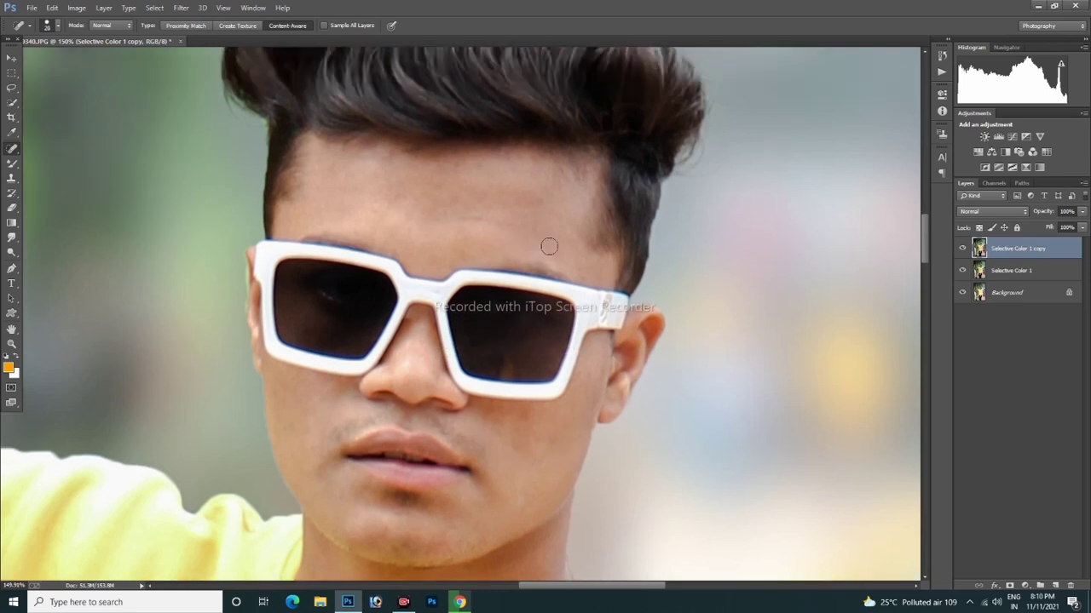
key(b)
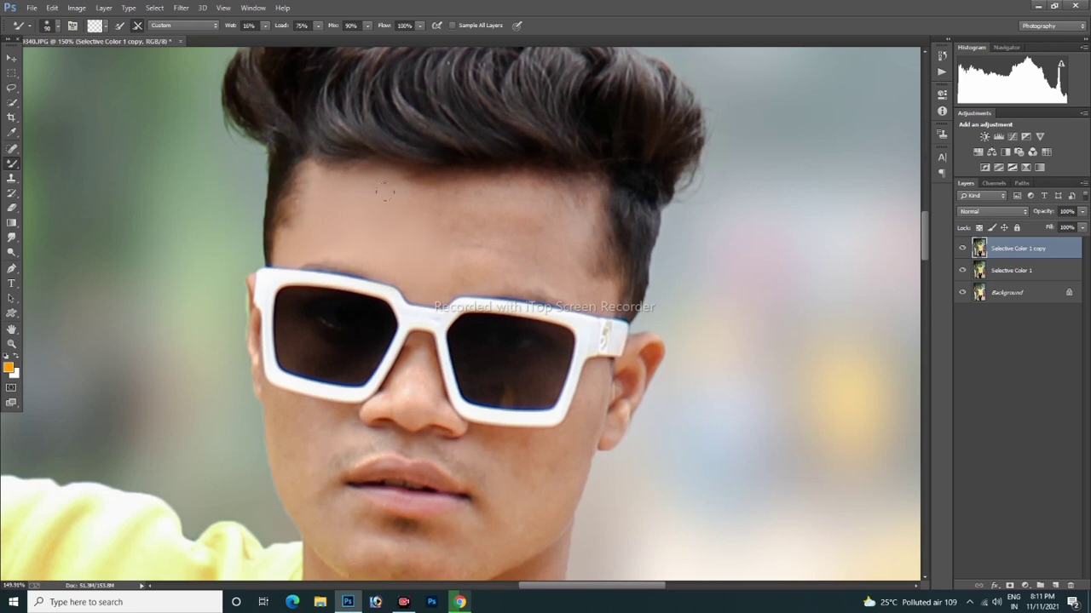
drag(417, 185, 428, 181)
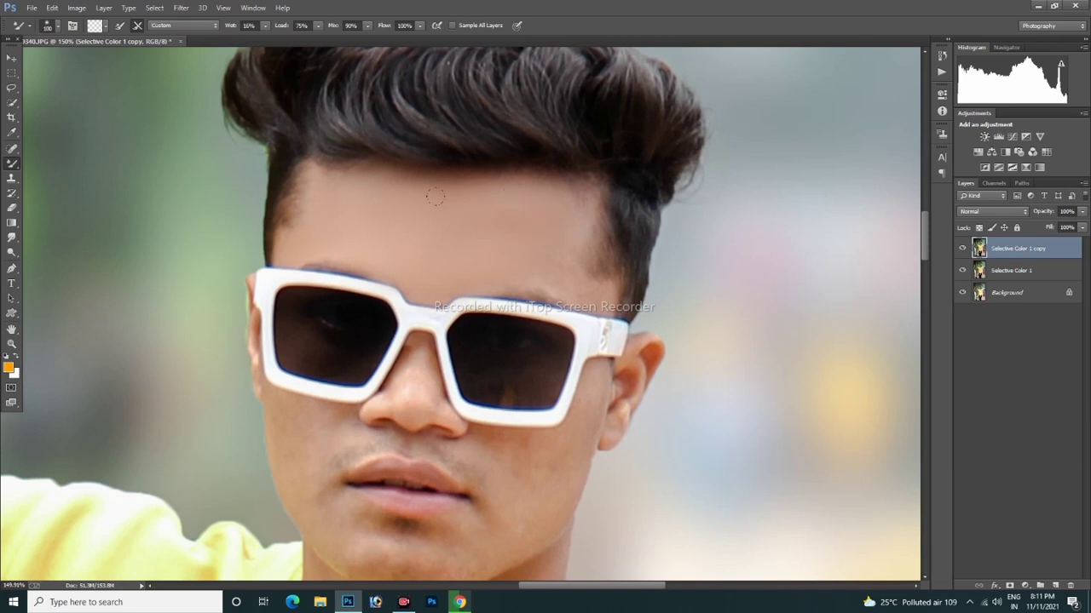
key(bracketleft)
key(bracketleft)
key(bracketleft)
key(bracketleft)
- Smooth the cheeks, chin and nose with the Mixer Brush, using smaller brush sizes around the nose and lips
scroll(528, 187, down, 2)
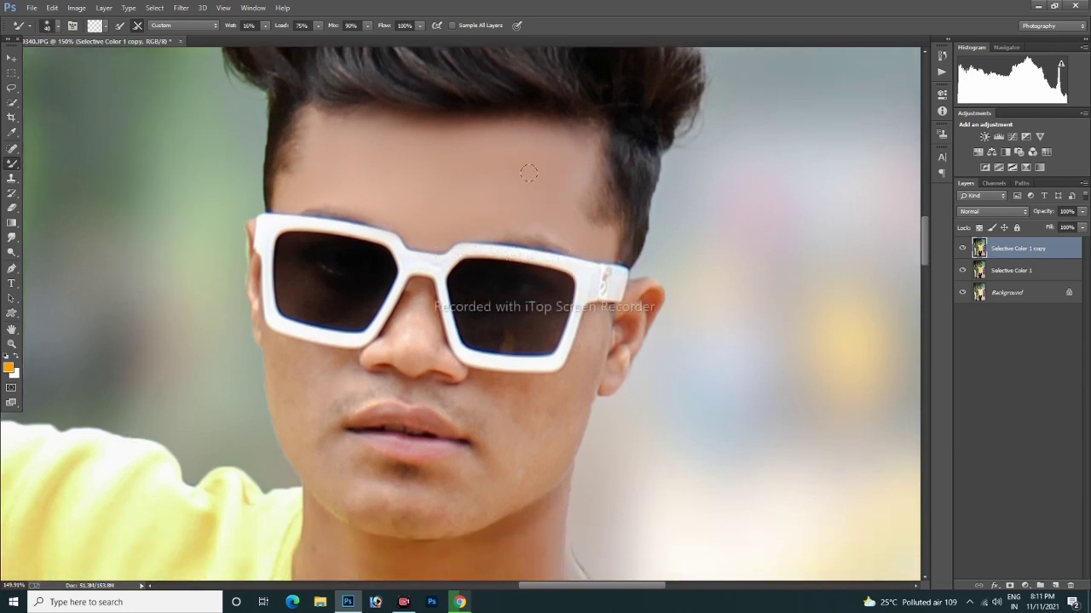
scroll(529, 173, down, 4)
scroll(593, 179, down, 2)
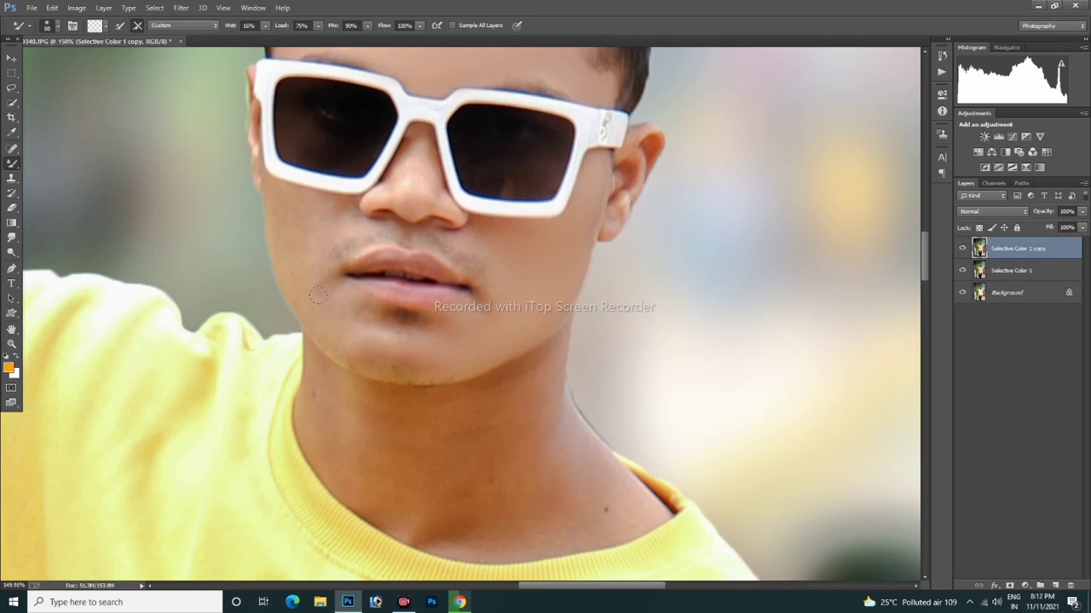
scroll(317, 295, up, 2)
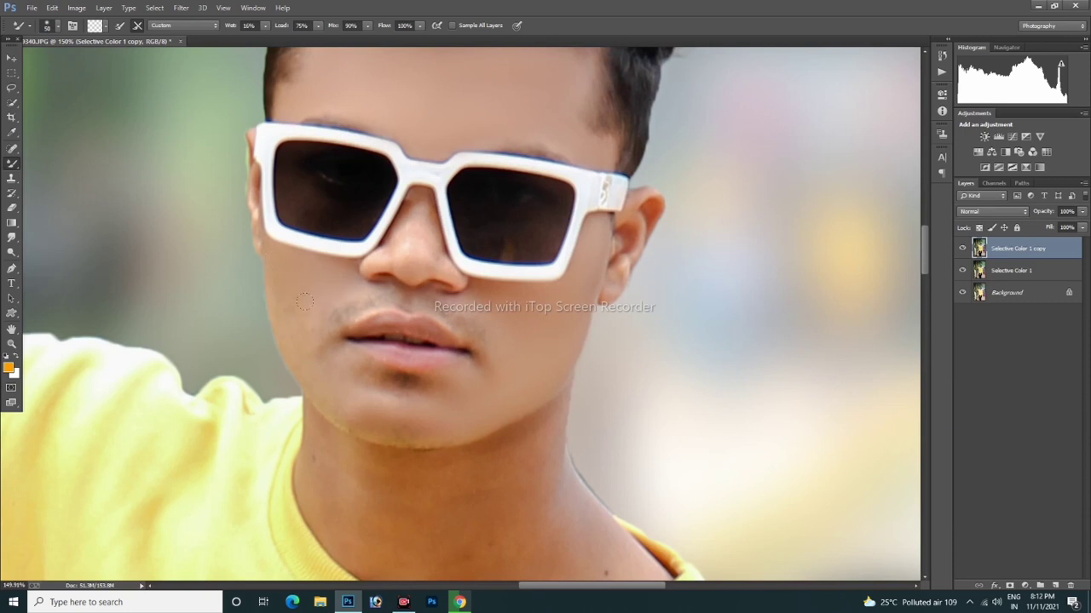
scroll(280, 282, down, 1)
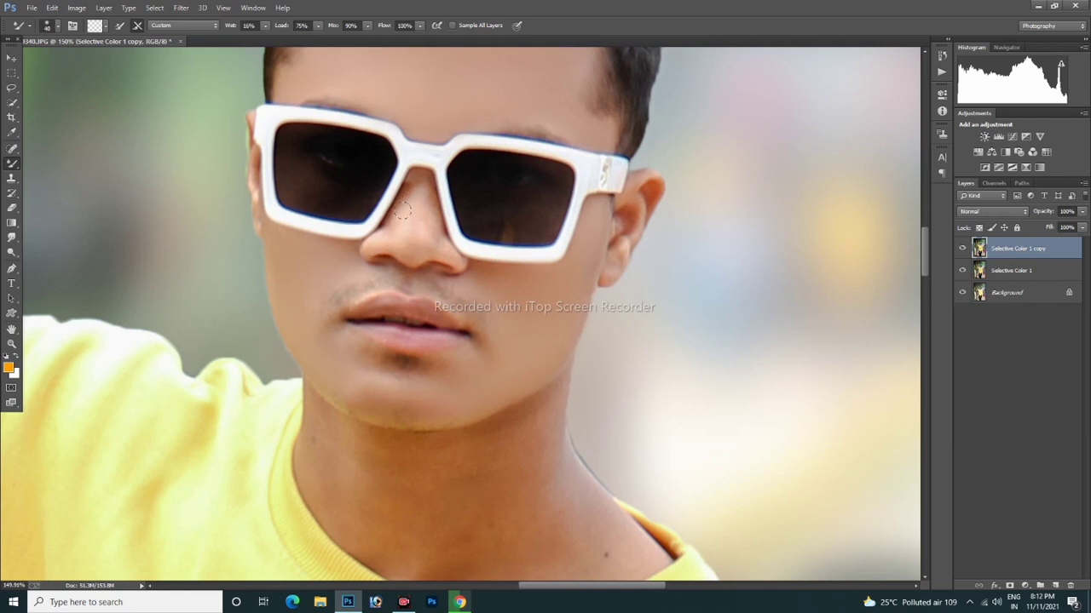
drag(403, 211, 413, 220)
key(bracketleft)
key(bracketleft)
key(bracketright)
- Remove the dark mole at the base of the neck with the Spot Healing Brush, and smooth the neck skin with the Mixer Brush
scroll(562, 298, down, 3)
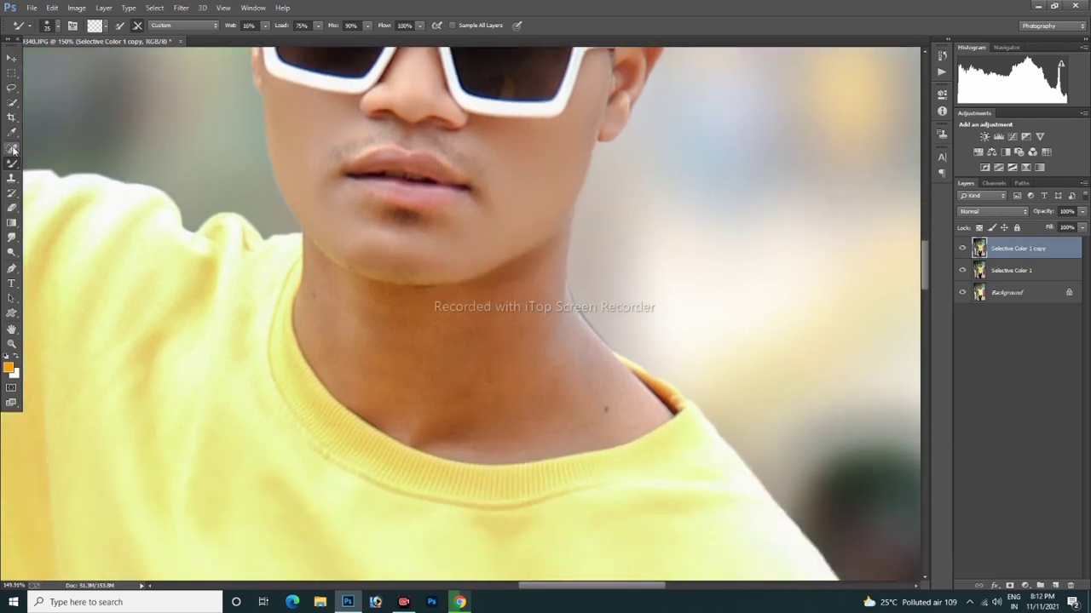
click(12, 150)
click(605, 410)
click(13, 165)
scroll(499, 158, down, 1)
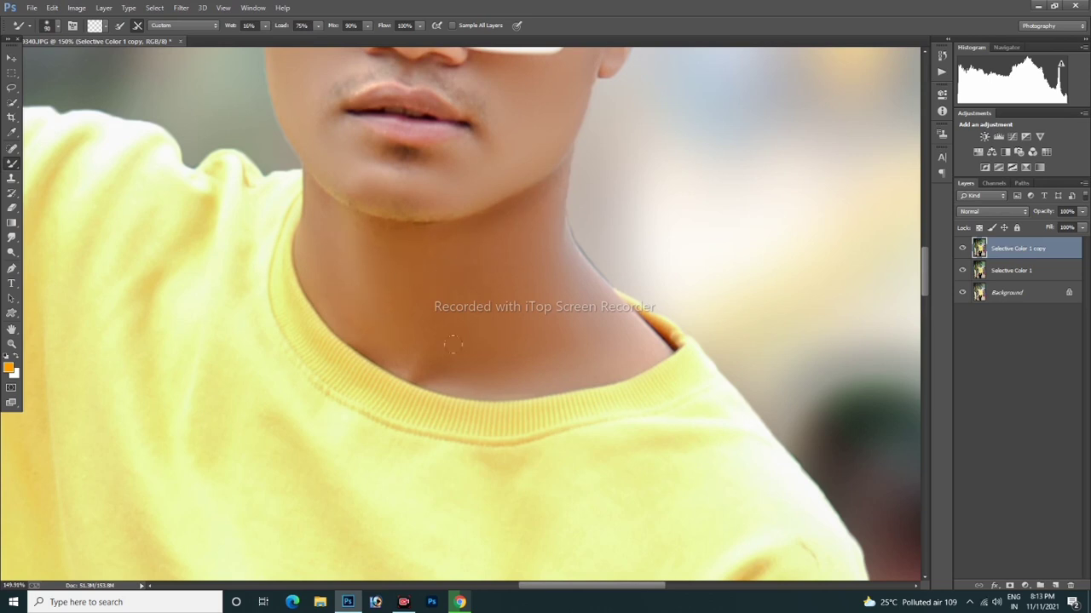
- Smooth the skin, knuckles and fingers of the lowered hand in front of the black trousers with the Mixer Brush
click(12, 344)
right_click(324, 273)
click(426, 282)
scroll(519, 483, up, 4)
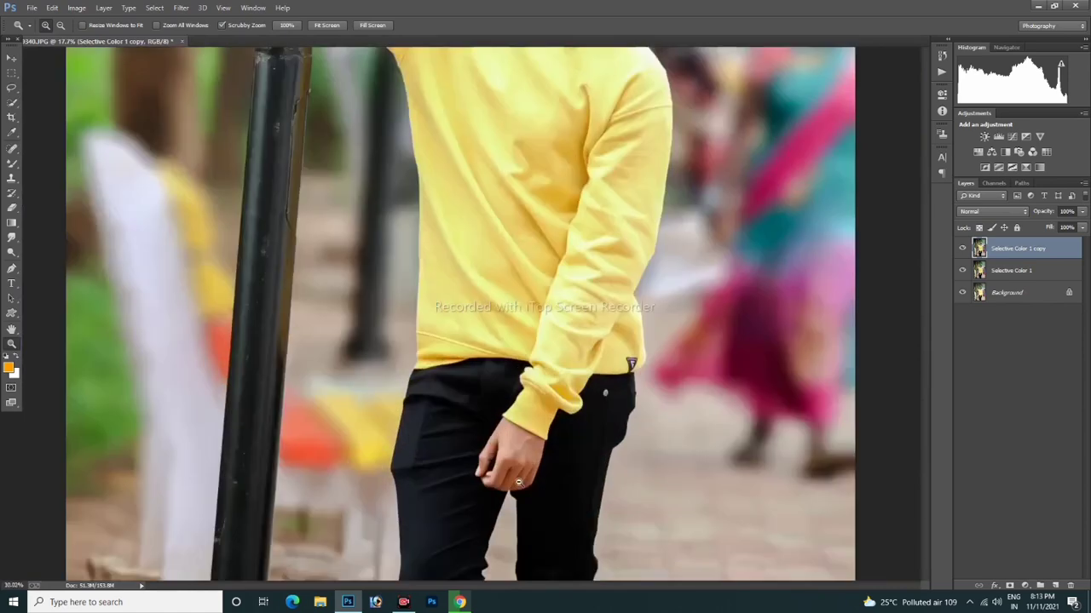
scroll(519, 483, up, 6)
key(b)
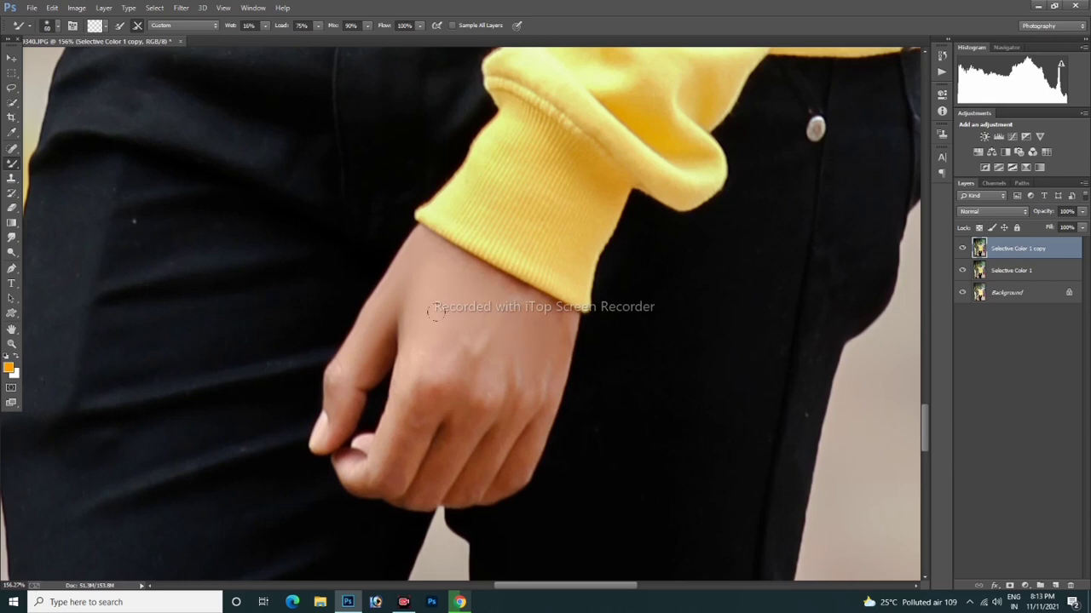
mouse_move(431, 392)
mouse_down()
mouse_move(404, 392)
mouse_move(387, 444)
mouse_up()
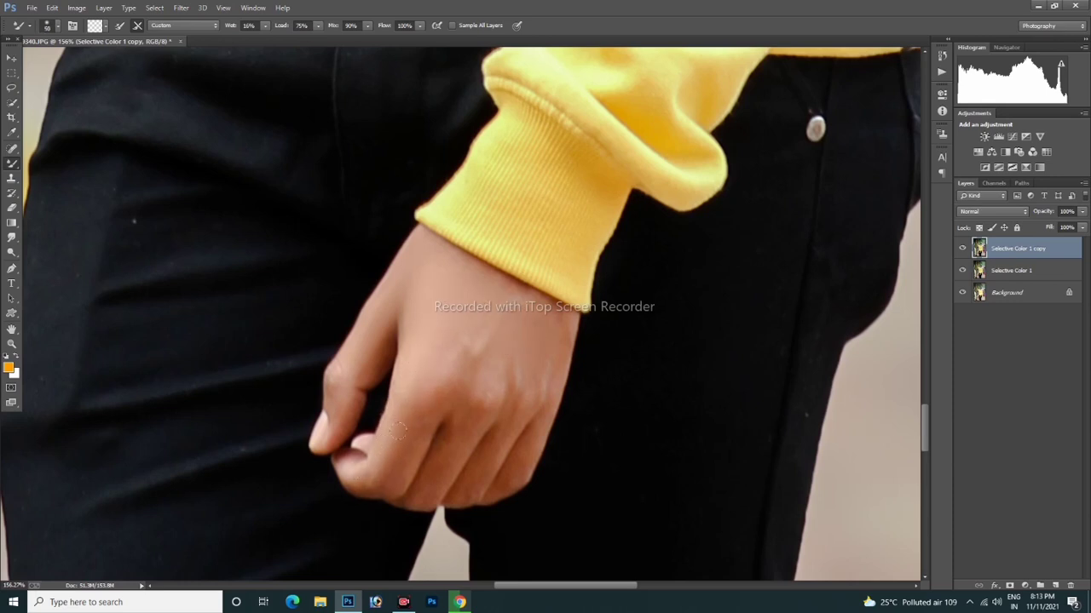
drag(484, 397, 463, 413)
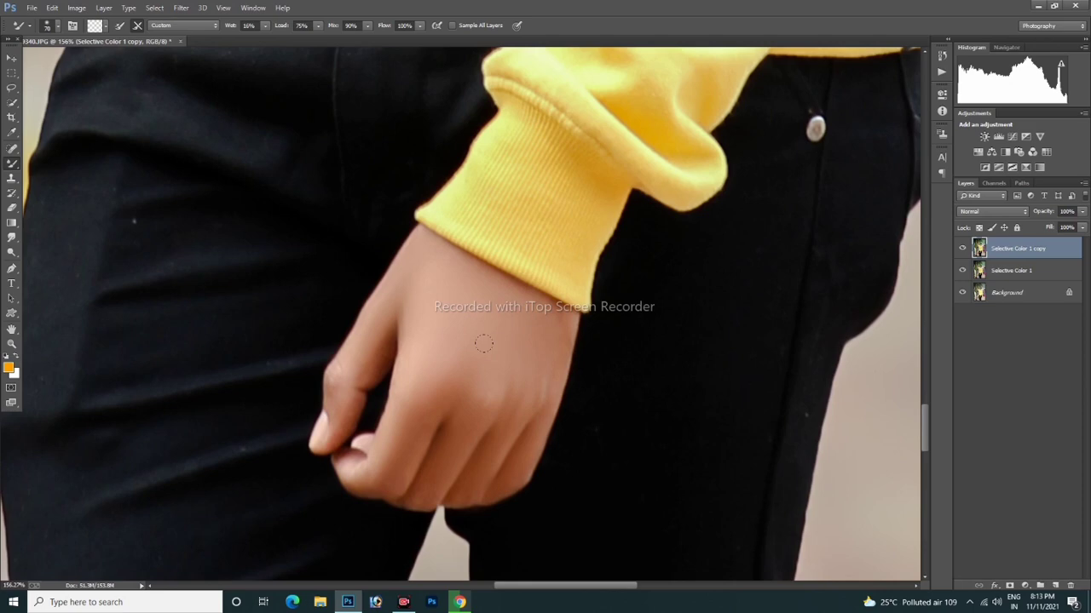
- Smooth the skin and fingers of the raised hand beside the pole with the Mixer Brush
click(12, 344)
right_click(294, 246)
click(305, 256)
mouse_move(397, 129)
mouse_down()
mouse_move(465, 223)
mouse_move(501, 223)
mouse_up()
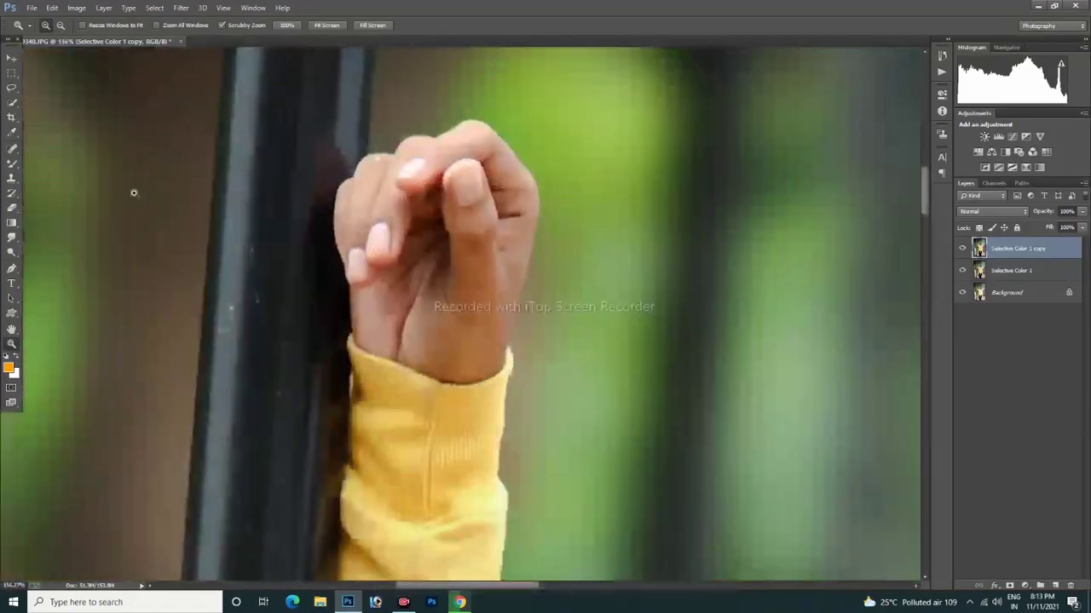
click(12, 163)
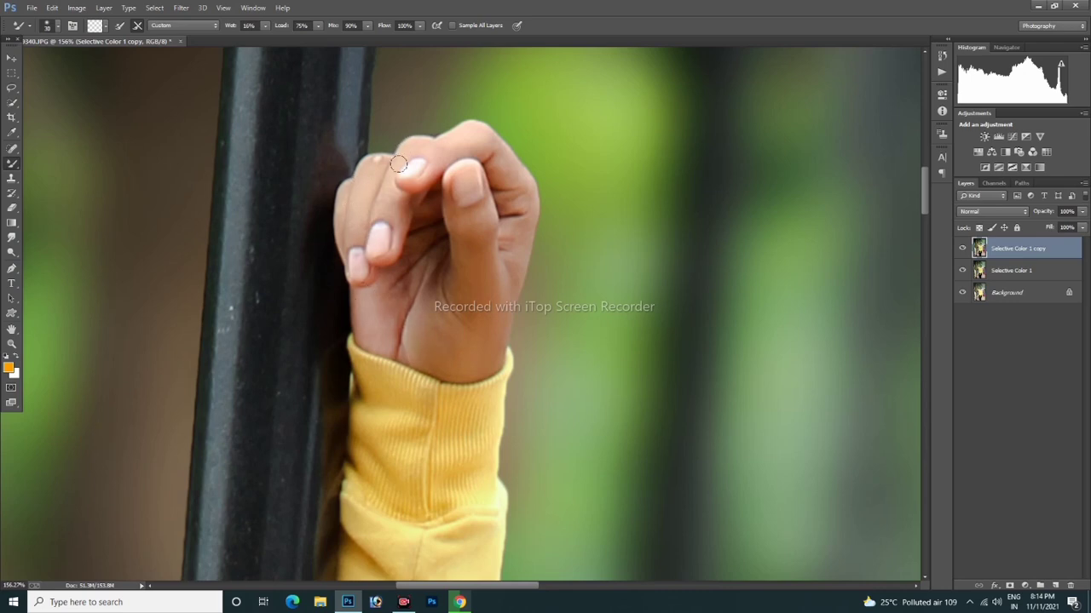
drag(488, 152, 504, 170)
click(12, 345)
right_click(287, 265)
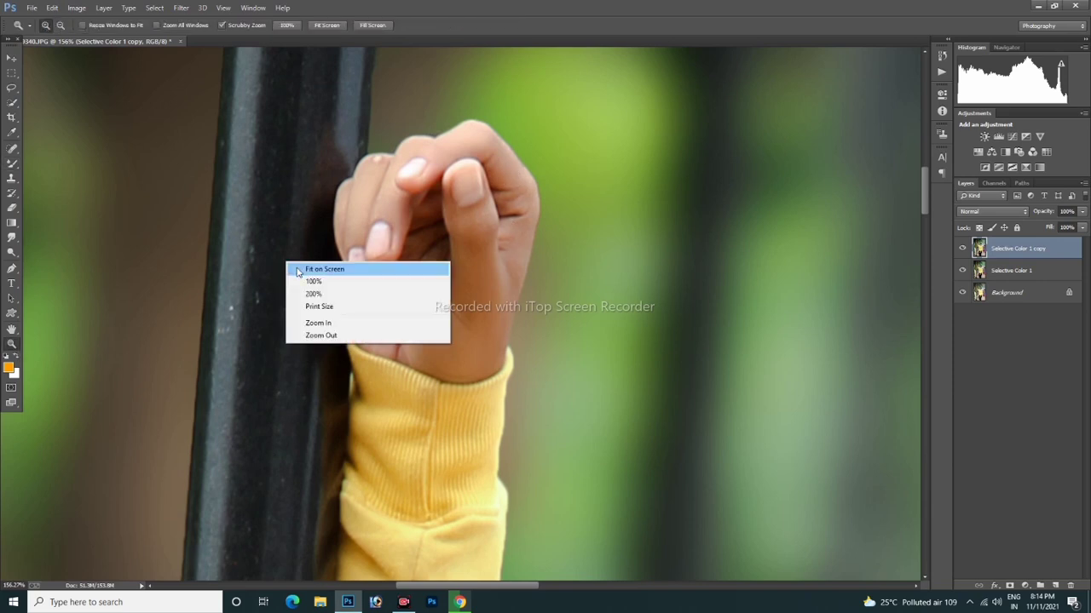
click(309, 272)
- Merge the Selective Color 1 copy and Selective Color 1 layers into one layer above the Background
click(1021, 273)
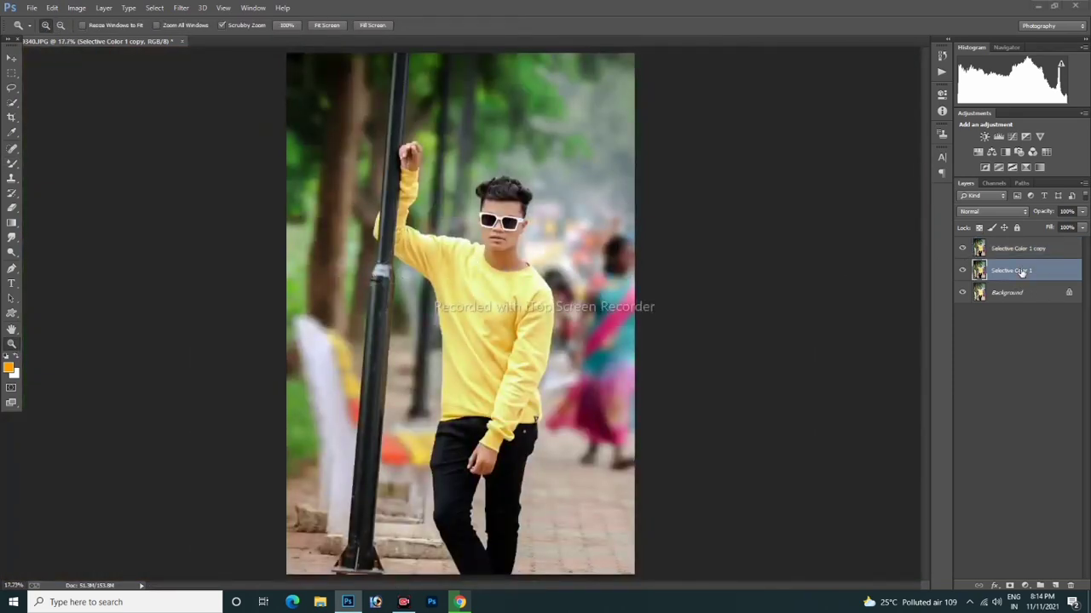
click(1035, 250)
key(super)
key(super)
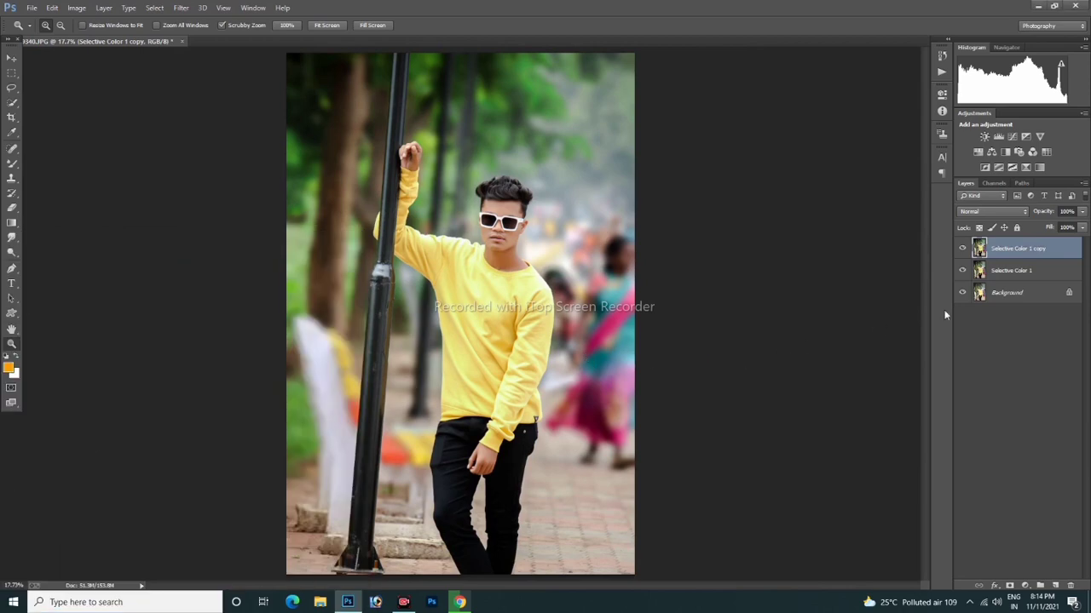
ctrl+click(1020, 274)
right_click(1021, 274)
click(947, 414)
- Compare the merged retouched layer with the original Background by toggling its visibility
click(962, 251)
click(962, 251)
click(962, 251)
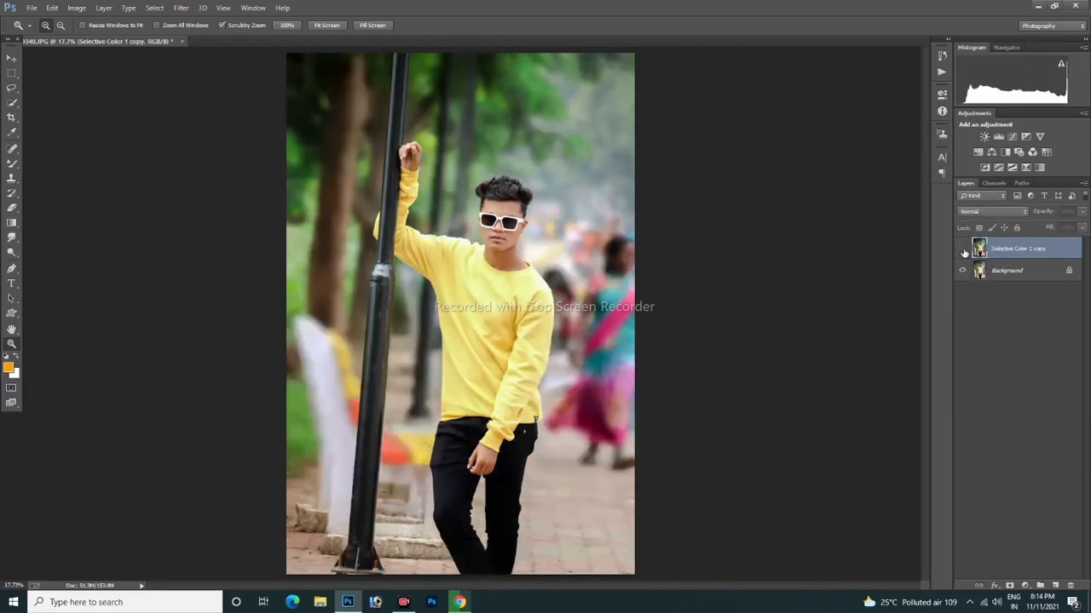
click(963, 250)
click(963, 251)
click(962, 250)
click(962, 251)
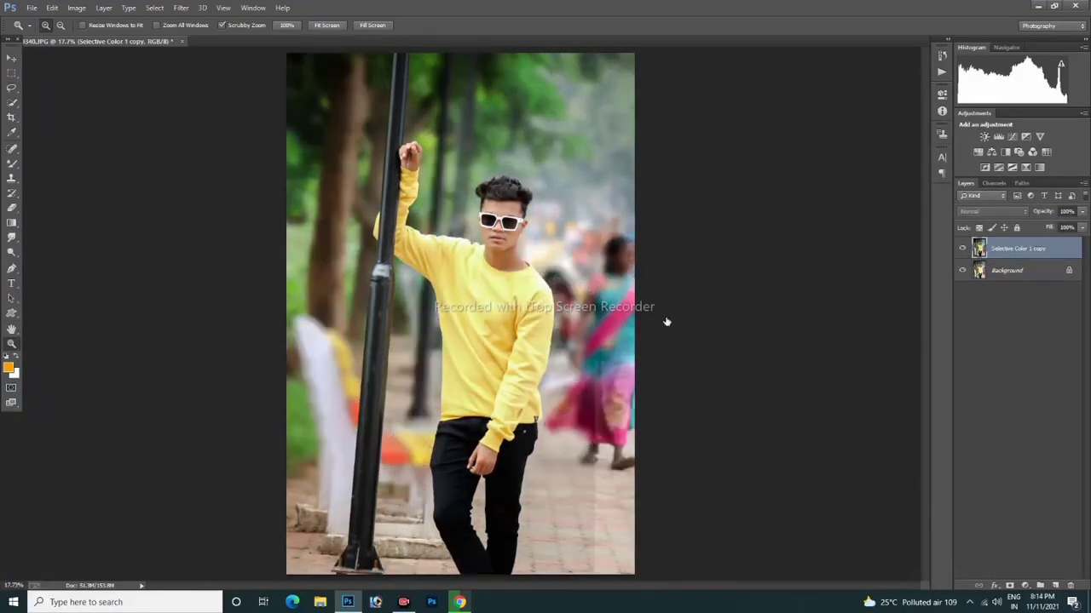
- Open the merged layer in Liquify and push the left edge of the man's hair outward with the Forward Warp tool
scroll(516, 236, up, 10)
scroll(480, 294, up, 5)
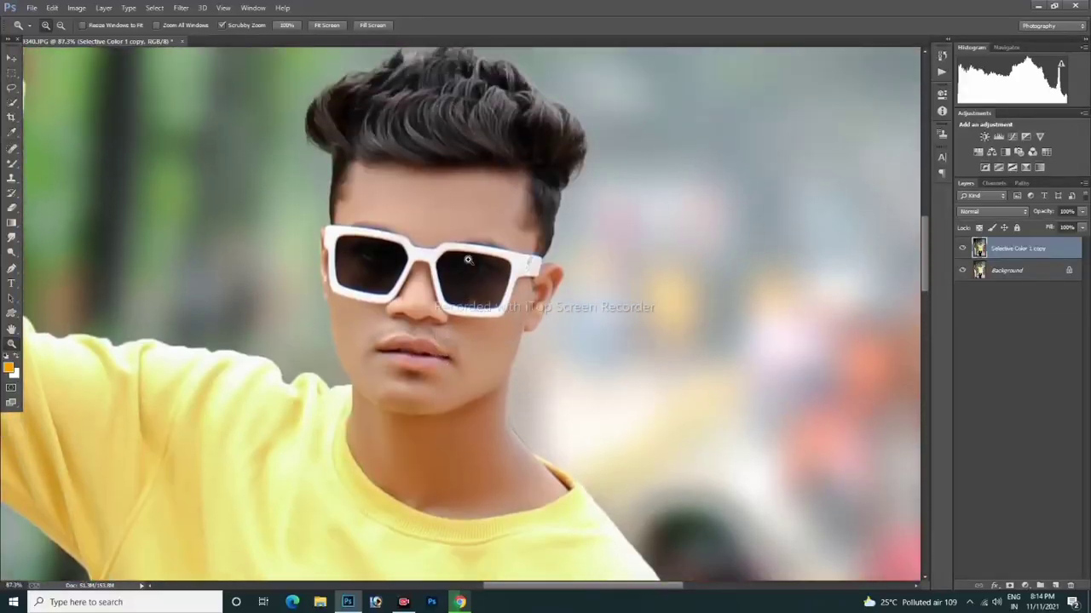
click(181, 7)
click(224, 102)
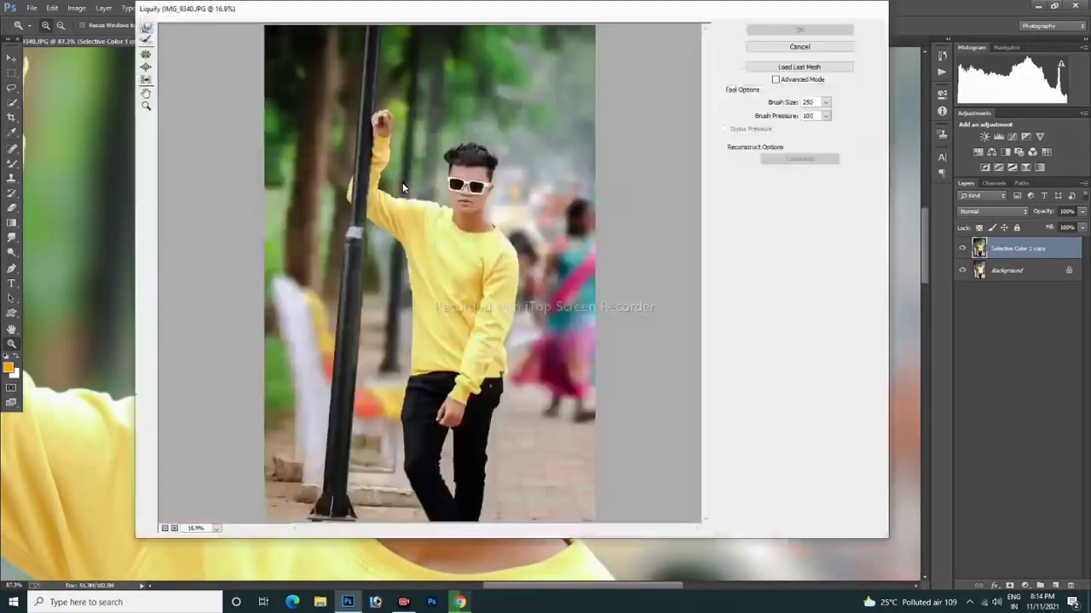
scroll(574, 268, up, 3)
key(ctrl+plus)
key(ctrl+plus)
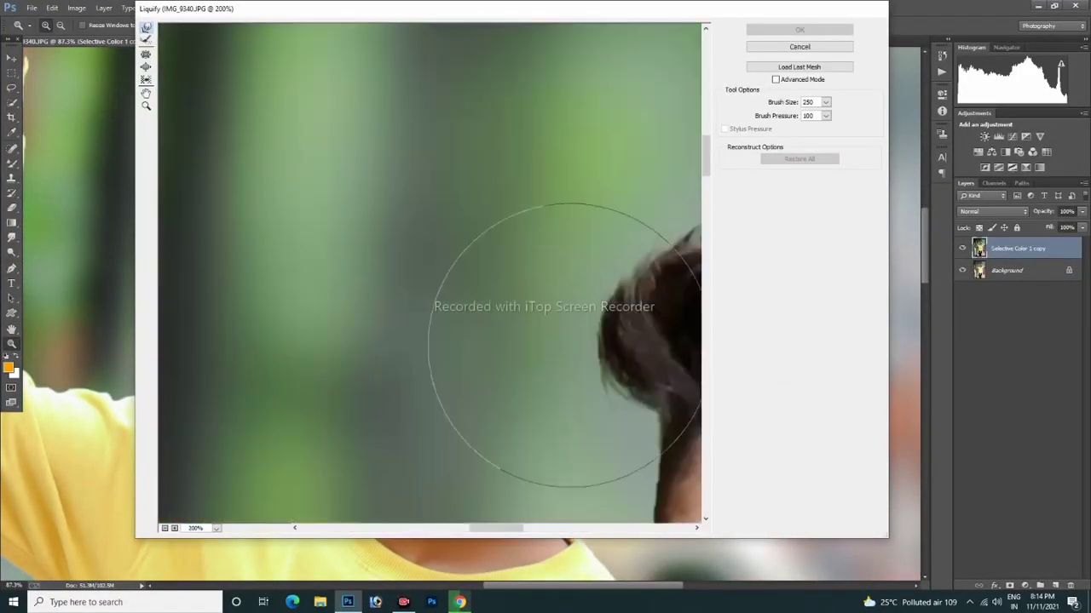
mouse_move(492, 530)
mouse_down()
mouse_move(539, 545)
mouse_move(526, 550)
mouse_up()
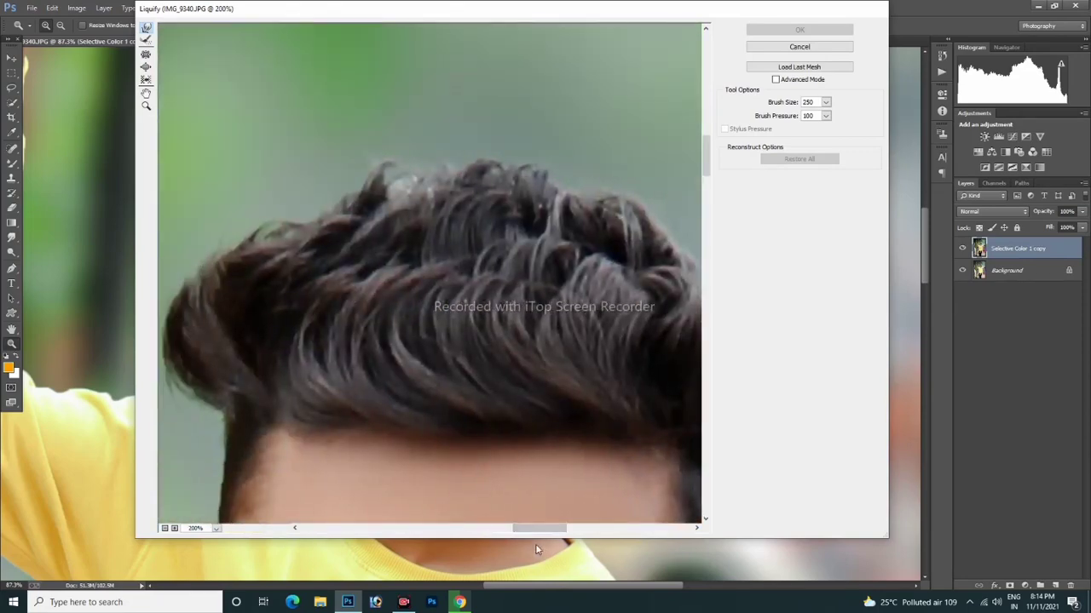
key(ctrl+minus)
key(ctrl+minus)
key(ctrl+minus)
mouse_move(381, 247)
mouse_down()
mouse_move(365, 219)
mouse_move(368, 254)
mouse_up()
key(bracketleft)
key(bracketleft)
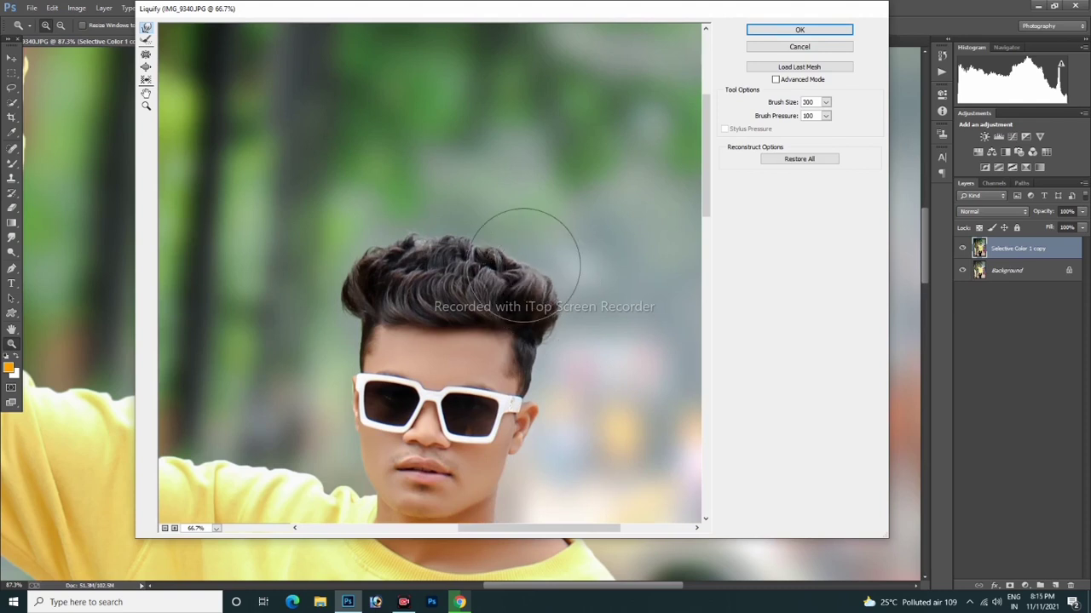
- Reshape the right side of the hair in Liquify, varying the warp brush size down to 150
key(bracketleft)
key(bracketleft)
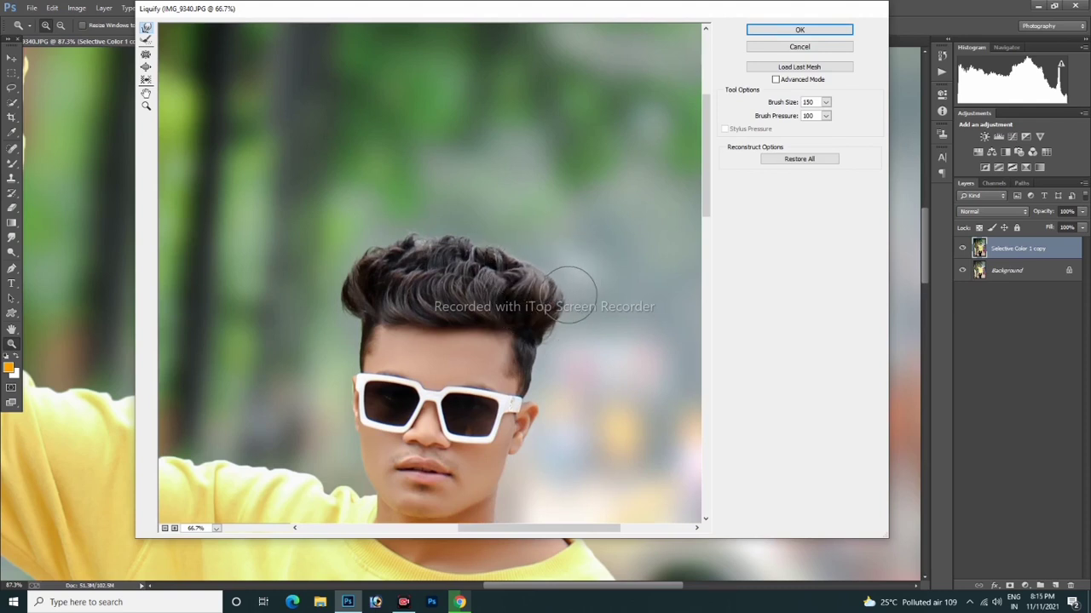
key(bracketright)
key(bracketright)
key(bracketright)
key(bracketright)
key(bracketright)
key(bracketright)
key(bracketleft)
key(bracketleft)
key(bracketleft)
key(bracketleft)
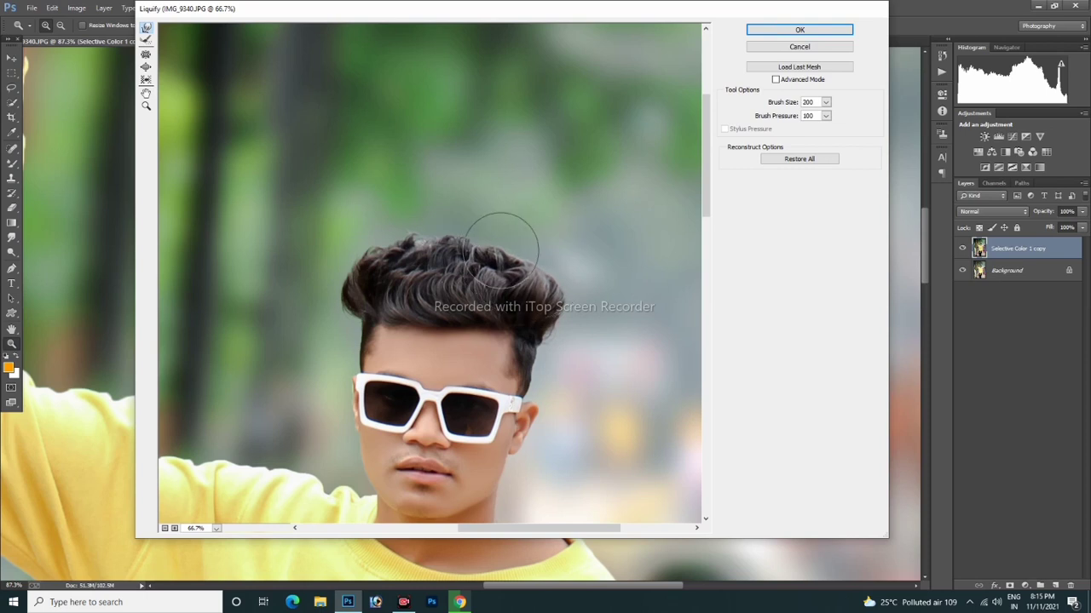
- Enlarge the Liquify brush to 500, refine the top outline of the hair, and apply the filter
key(bracketright)
key(bracketright)
key(bracketright)
key(bracketright)
key(bracketright)
key(bracketright)
key(bracketright)
key(bracketright)
key(bracketright)
key(bracketright)
key(bracketright)
key(bracketright)
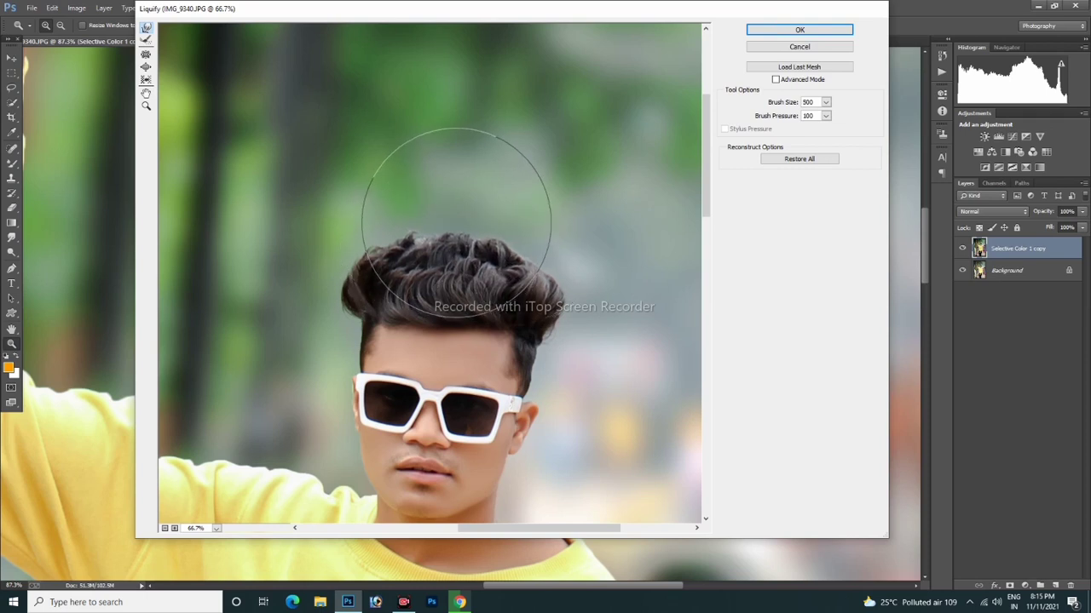
scroll(460, 230, down, 3)
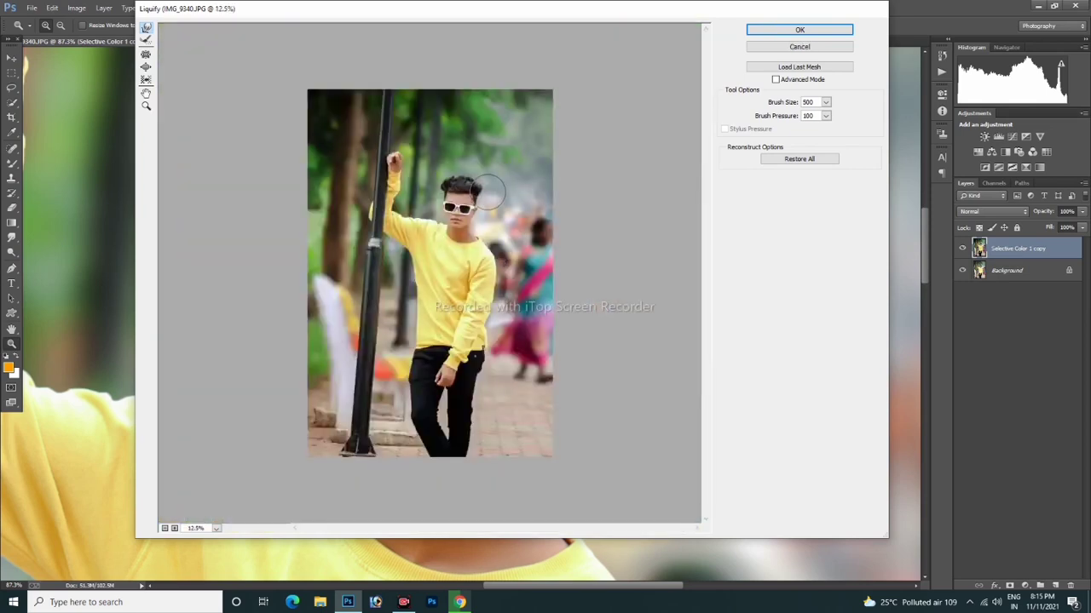
click(801, 30)
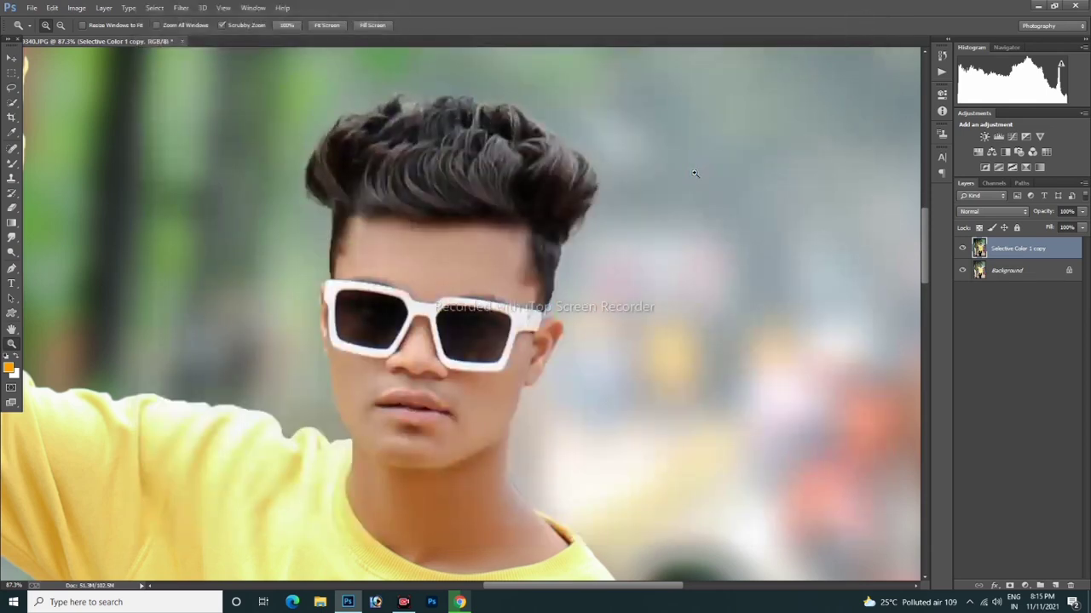
- Step back the Liquify edit and restore it to compare the hair in the full image
right_click(457, 201)
click(494, 210)
click(52, 7)
click(93, 42)
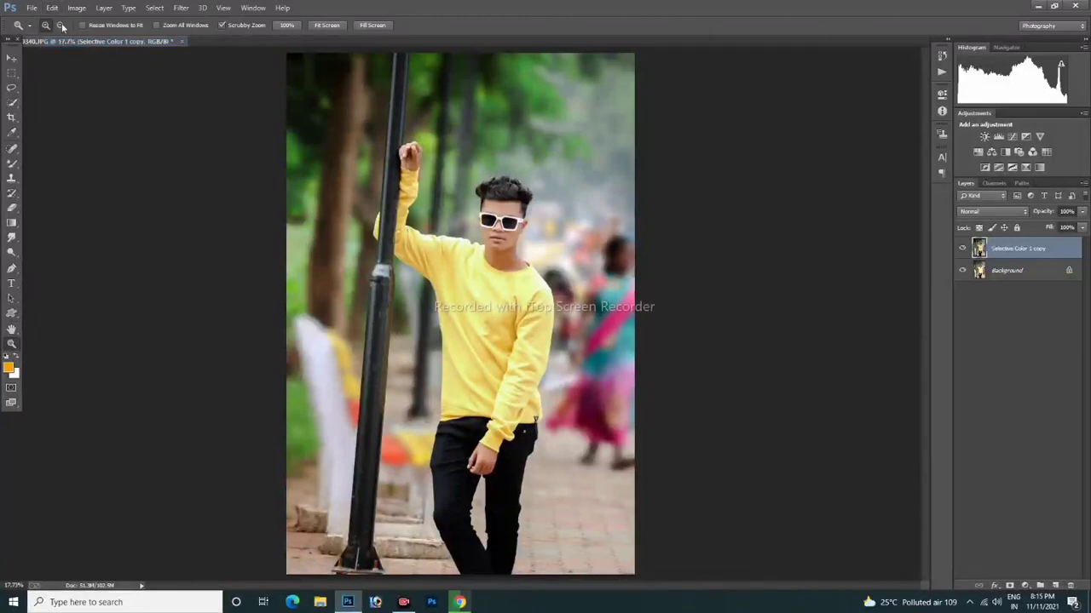
click(52, 8)
click(73, 19)
- Compare the retouched layer with the Background repeatedly, inspecting the head up close and the whole photo
click(962, 248)
click(962, 248)
click(963, 250)
click(963, 250)
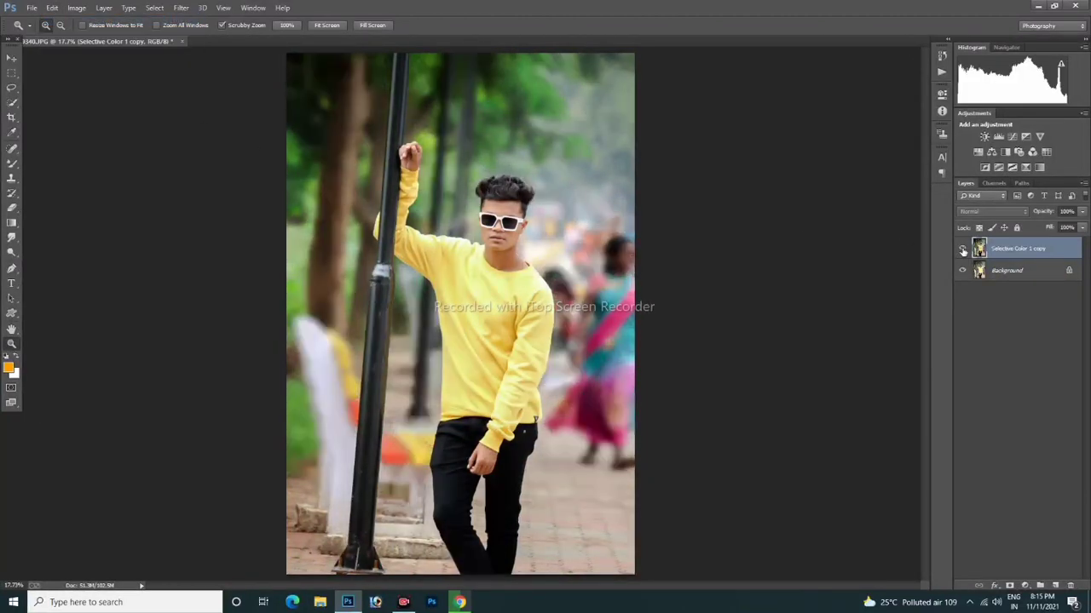
click(963, 250)
click(963, 250)
click(962, 249)
click(963, 250)
drag(524, 188, 682, 224)
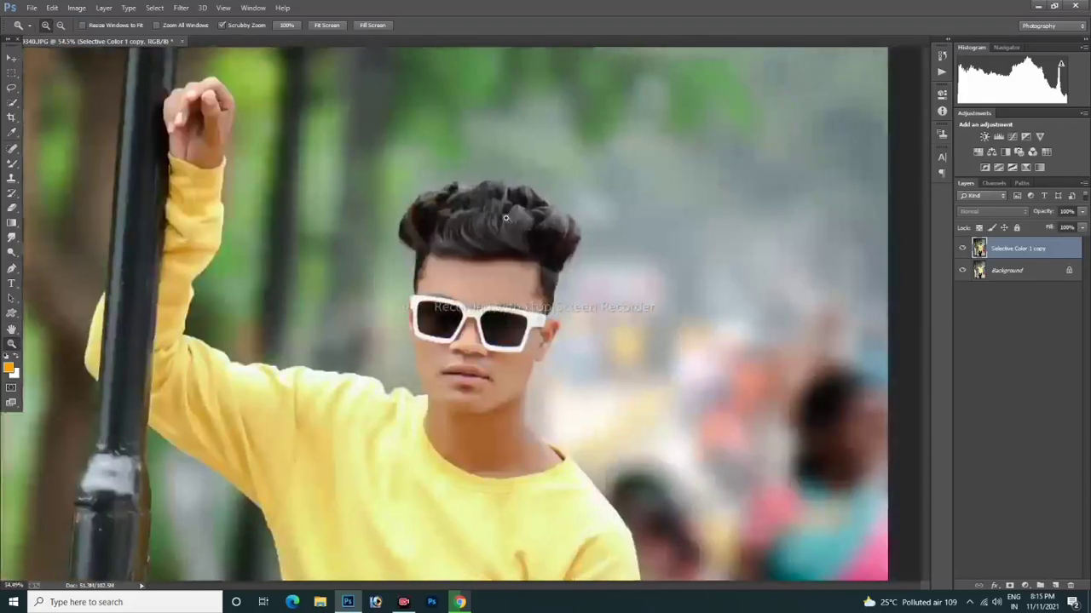
key(ctrl+0)
click(963, 253)
click(964, 253)
click(964, 253)
click(964, 252)
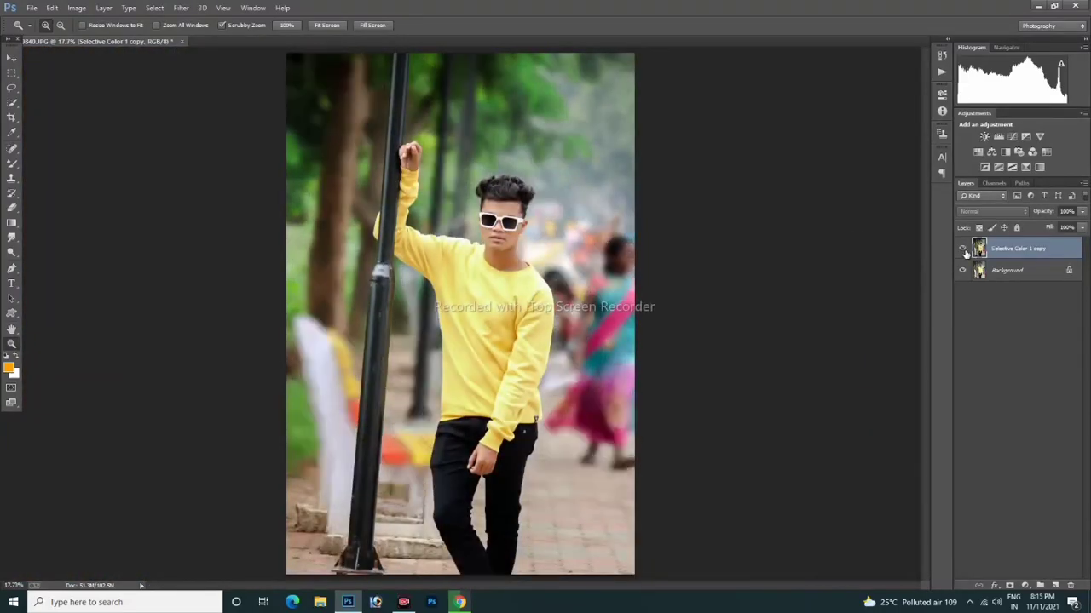
click(964, 253)
click(964, 253)
click(965, 252)
click(965, 253)
click(964, 253)
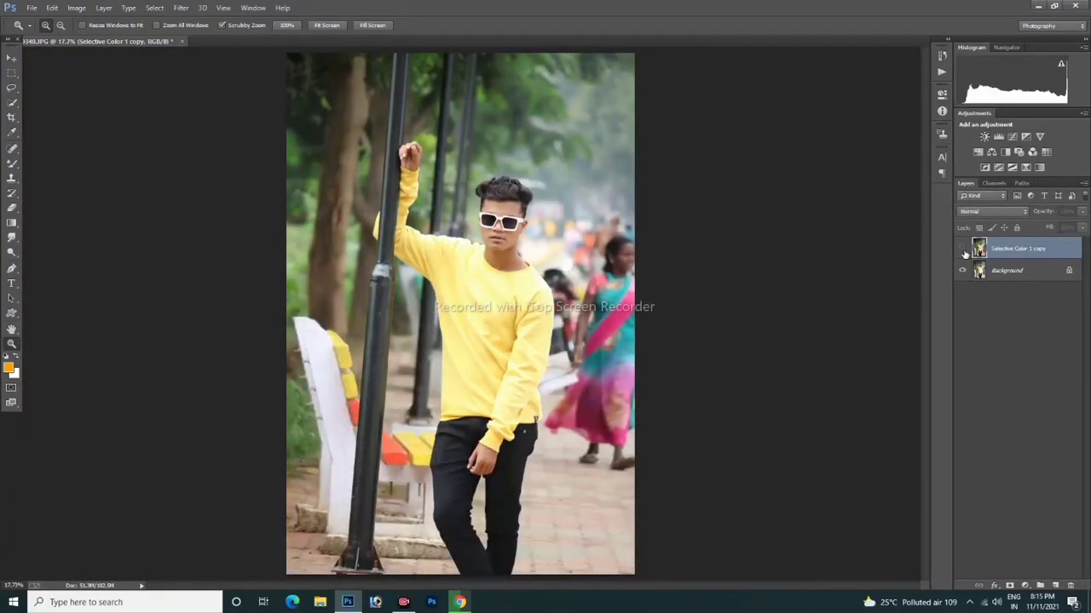
click(965, 253)
drag(516, 196, 610, 220)
right_click(525, 235)
click(536, 245)
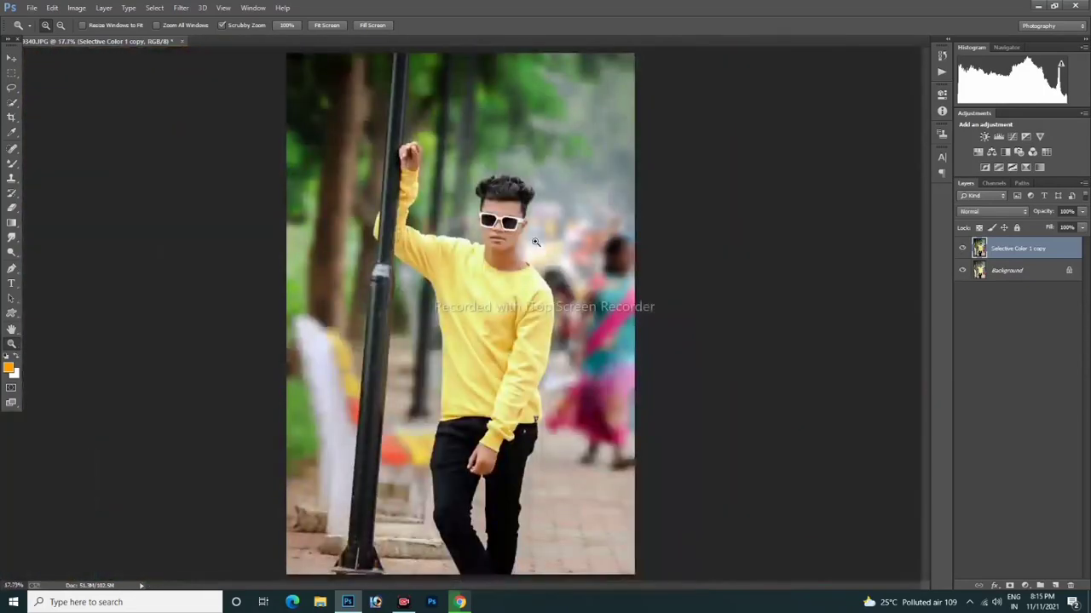
- Open the logo file IMG_9222 rks editzrk.png, copy its logo onto the photo, and close the logo file
key(ctrl+o)
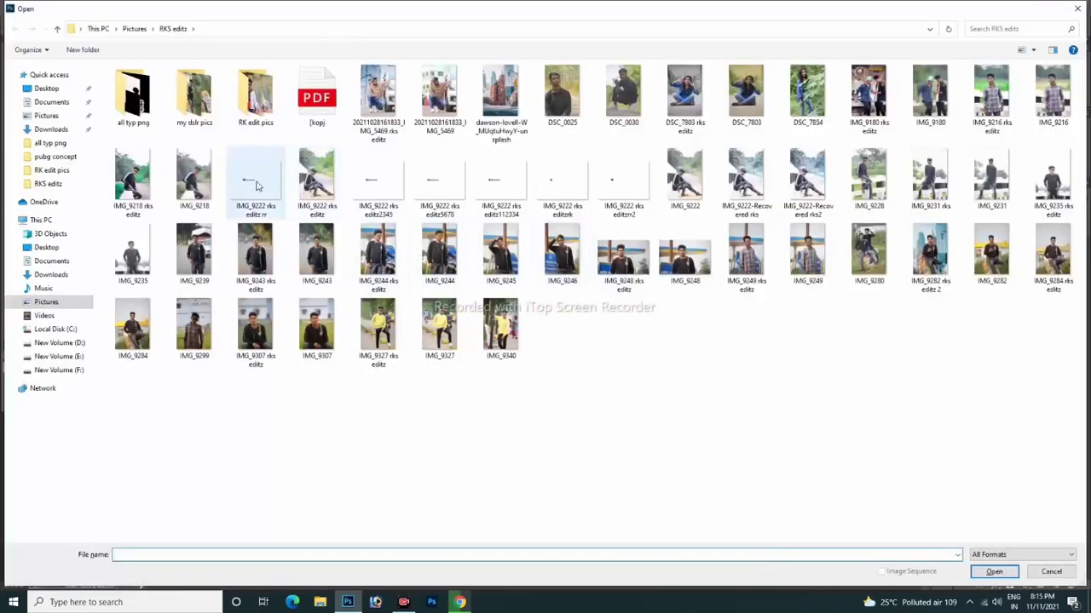
double_click(572, 194)
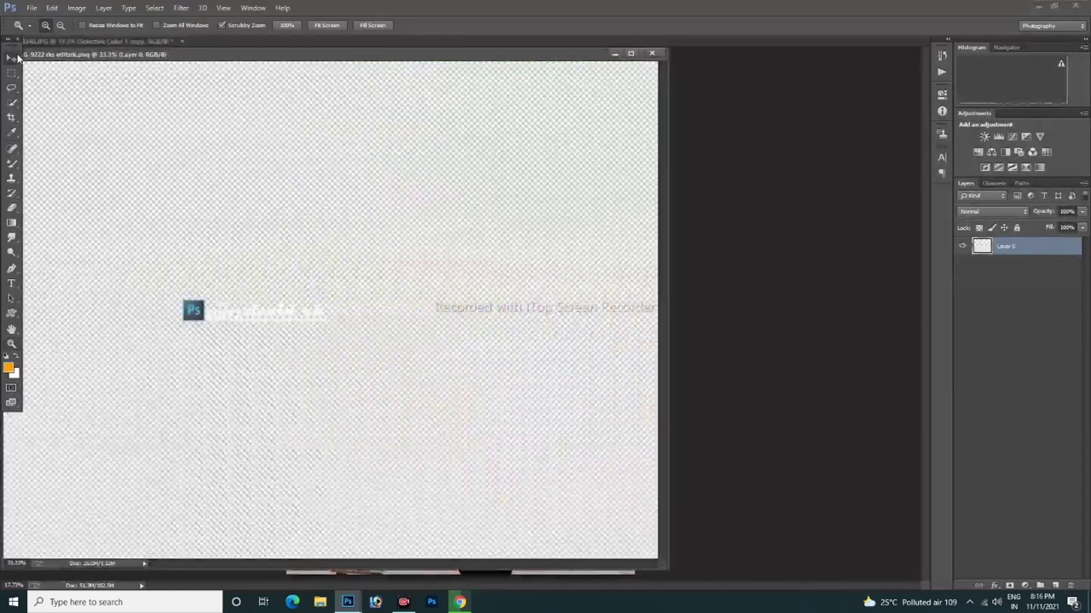
drag(462, 344, 720, 281)
click(652, 53)
drag(495, 468, 595, 247)
- Scale the logo down proportionally and move it to the upper-left corner of the photo
key(ctrl+t)
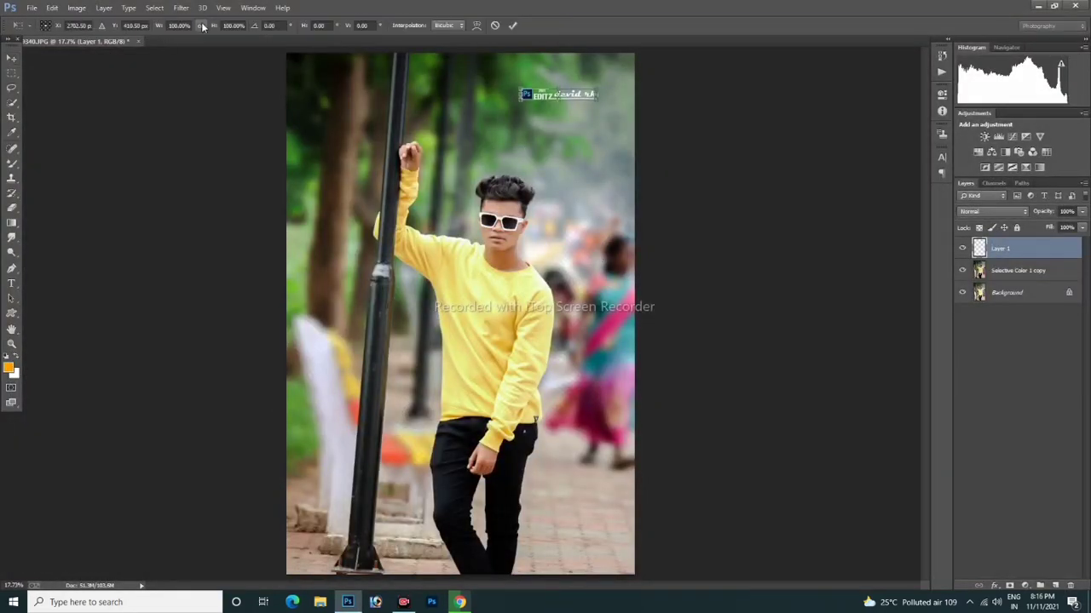
click(512, 25)
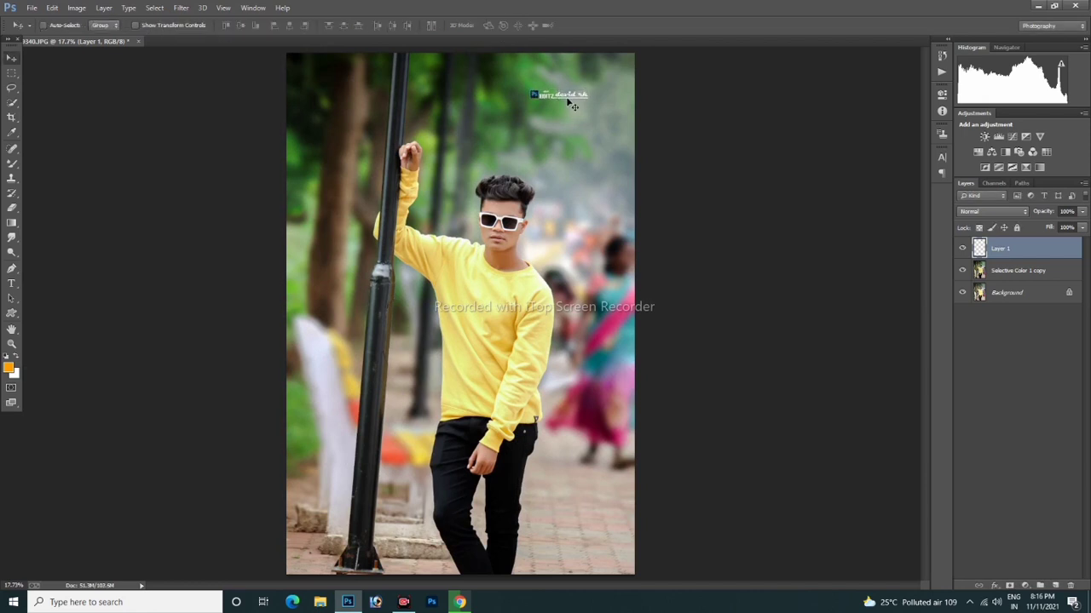
drag(562, 95, 605, 72)
drag(599, 114, 321, 115)
- Nudge the logo closer to the photo's upper-left corner and scale it to 96% in width and height
click(12, 345)
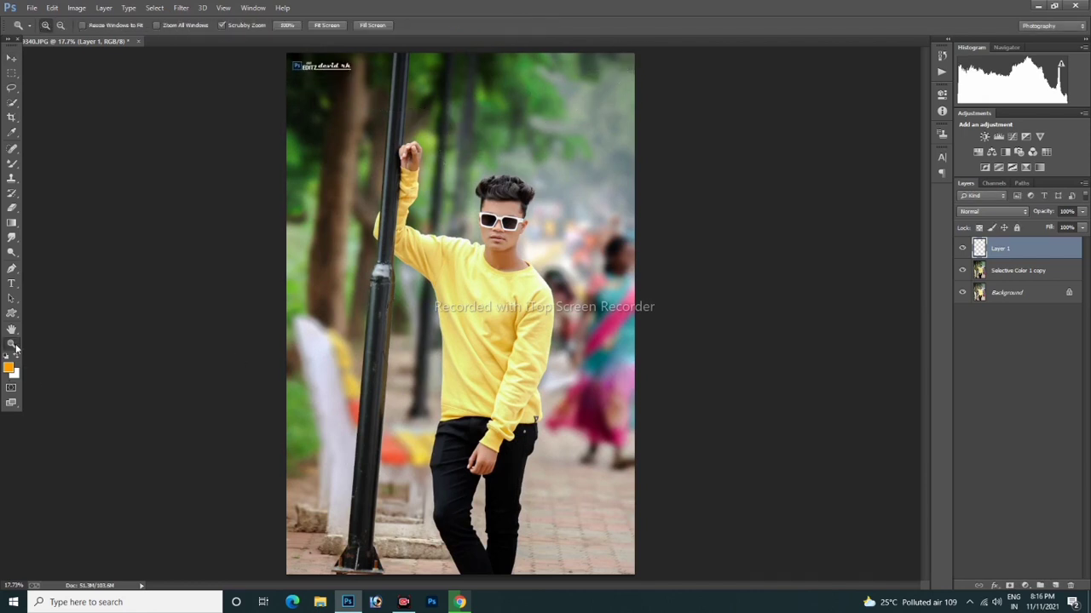
drag(412, 277, 397, 175)
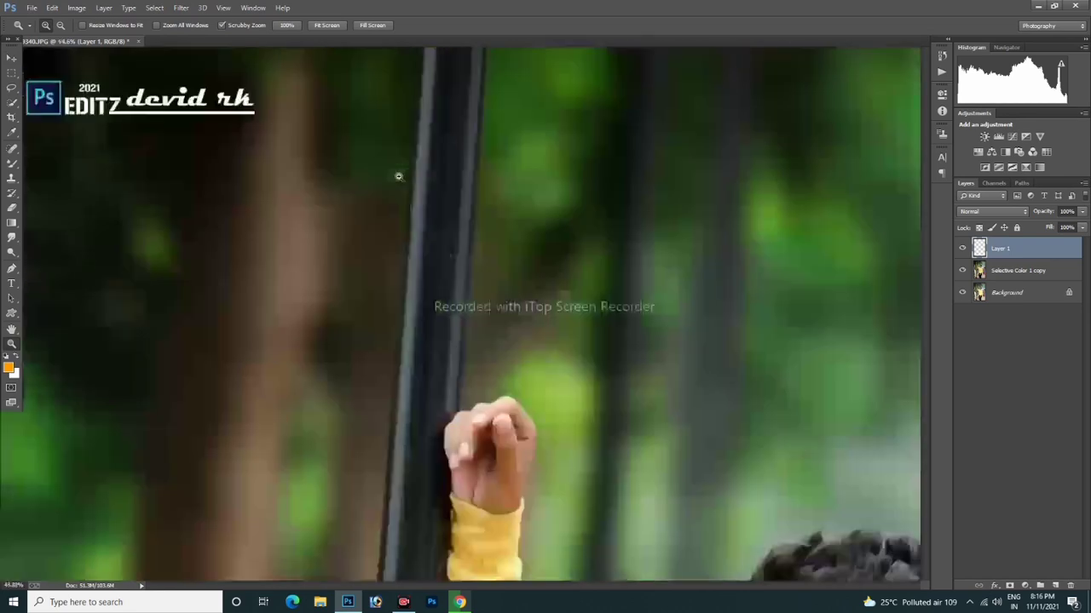
right_click(415, 198)
click(413, 191)
drag(291, 84, 396, 203)
click(11, 59)
key(shift+Left)
key(shift+Up)
key(ctrl+t)
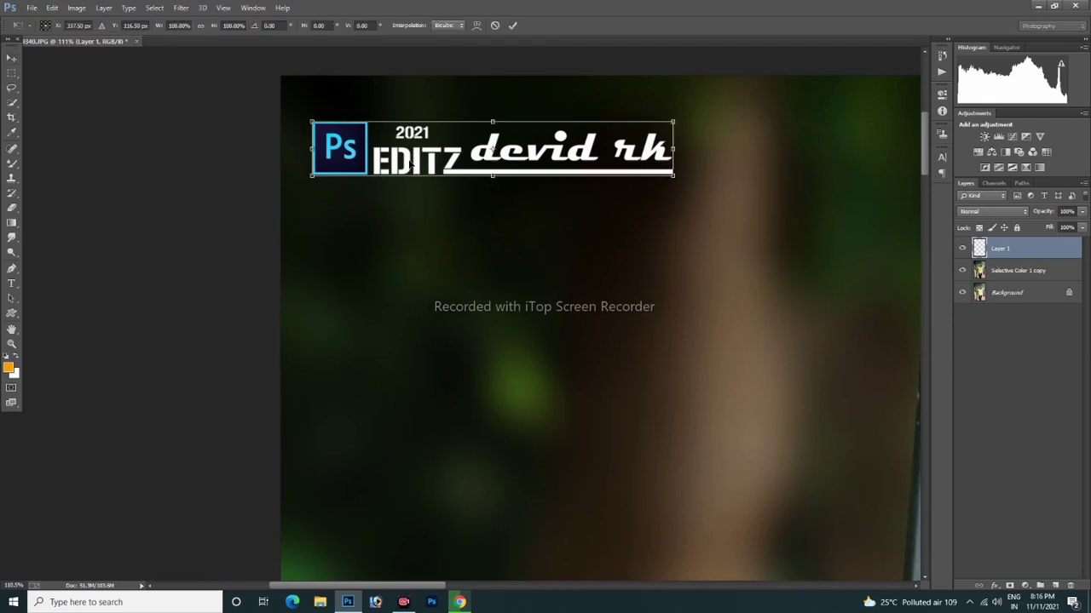
drag(210, 25, 232, 25)
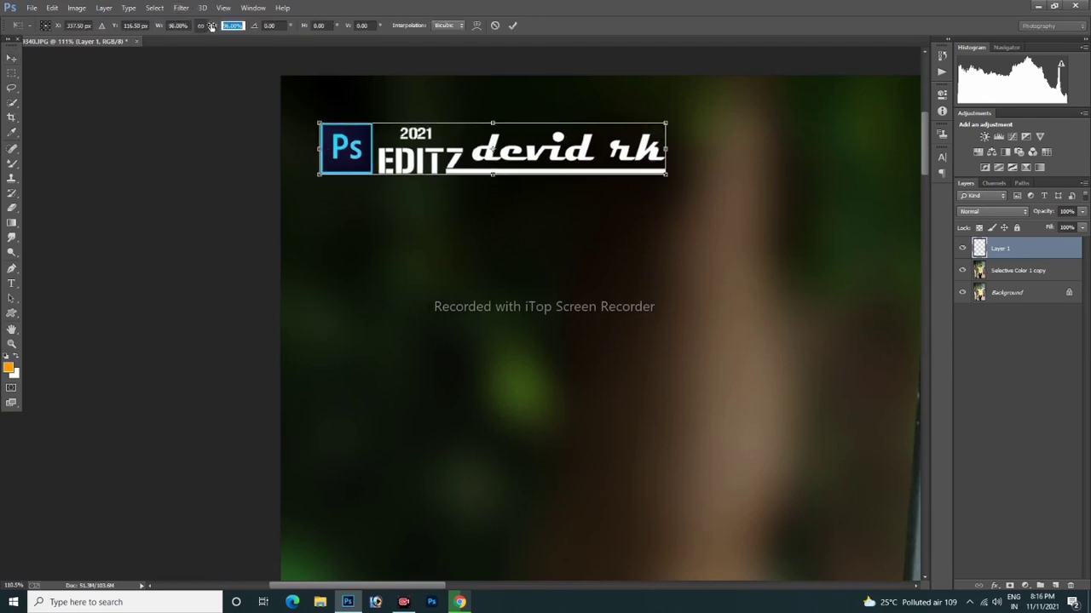
click(512, 25)
click(11, 343)
key(ctrl+0)
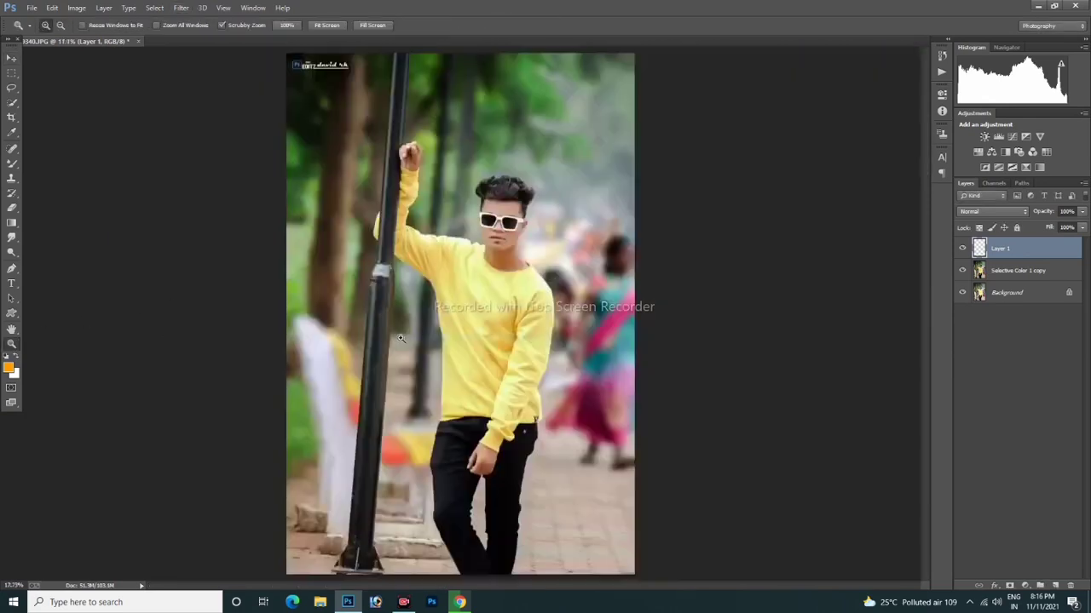
- Duplicate the Selective Color 1 copy layer and apply the High Pass filter to the duplicate
drag(1015, 271, 1055, 586)
click(182, 8)
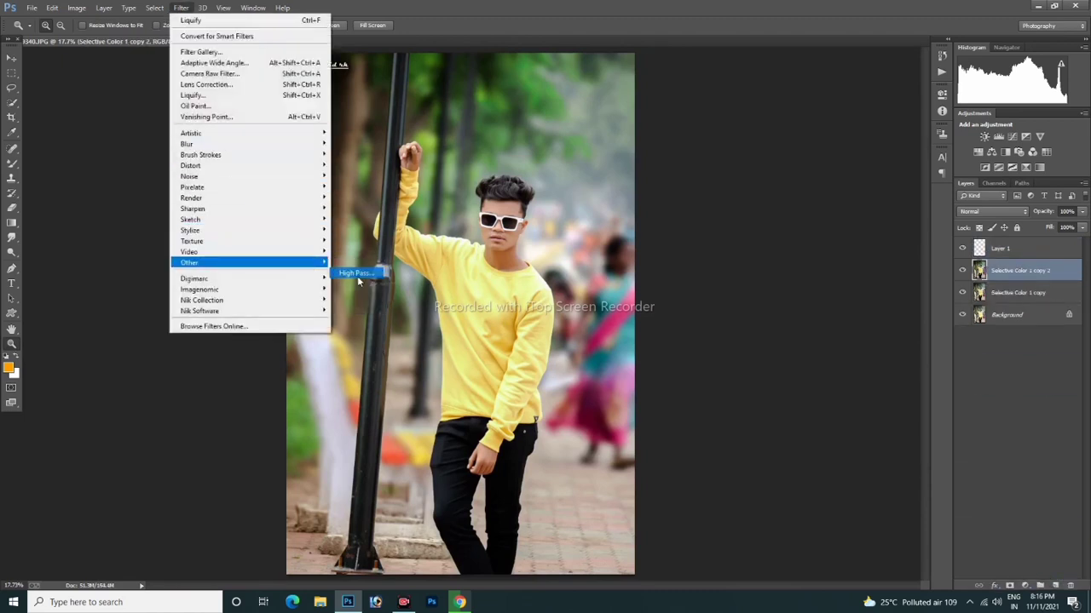
click(355, 274)
click(772, 182)
- Set the High Pass layer's blend mode to Soft Light and merge it with the retouched layer below
click(992, 211)
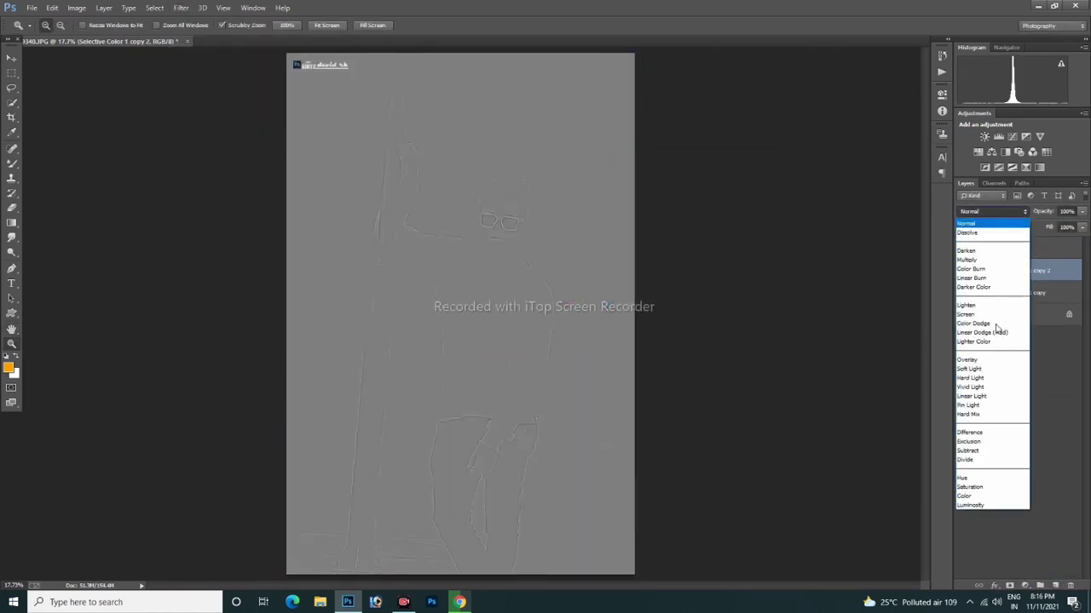
click(992, 369)
drag(508, 196, 510, 198)
right_click(521, 237)
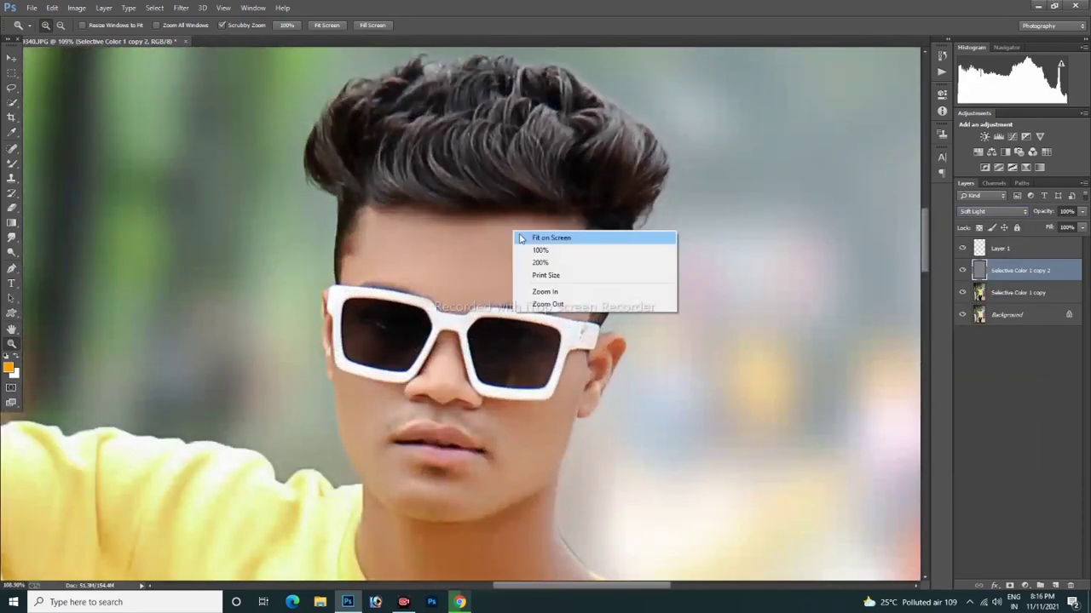
click(520, 237)
shift+click(1014, 292)
right_click(1001, 292)
click(861, 409)
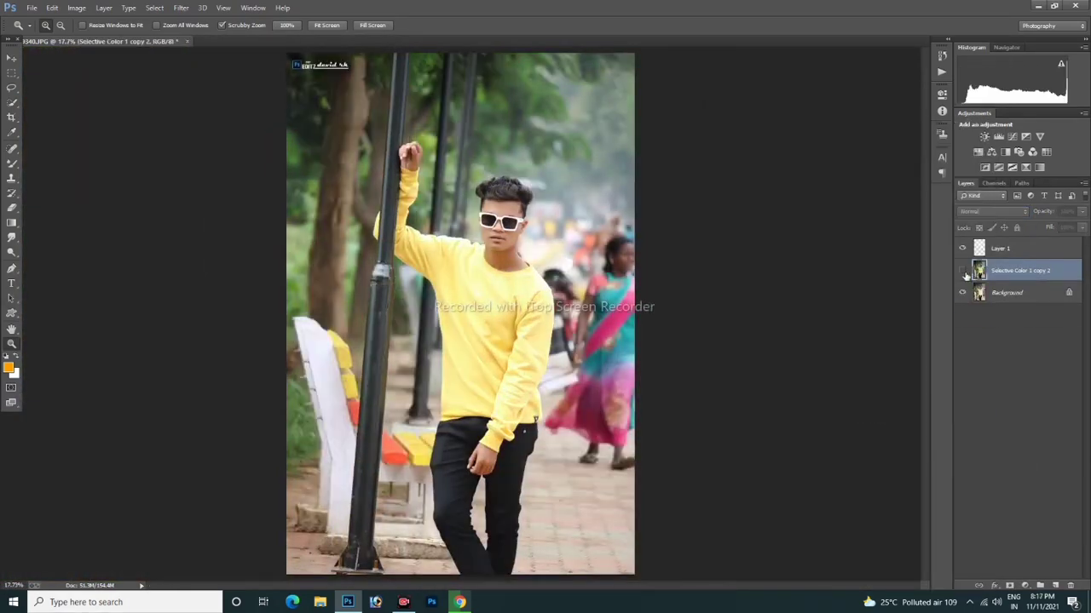
- Compare the sharpened photo layer with the Background by toggling the sharpened layer's visibility
click(964, 272)
click(964, 272)
click(963, 271)
click(964, 271)
click(963, 272)
click(964, 272)
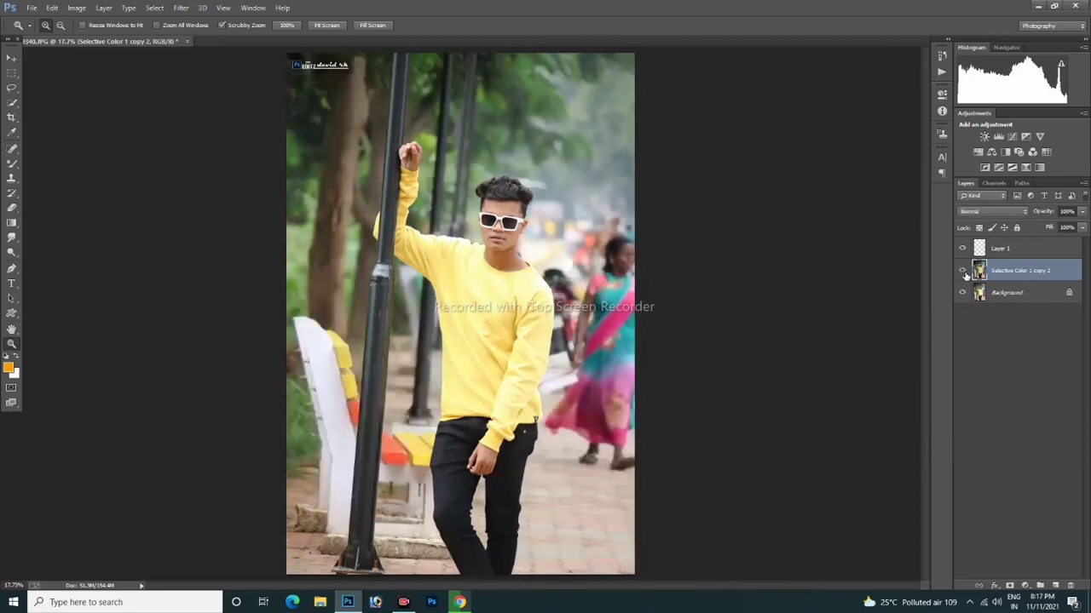
click(964, 271)
- Merge the logo layer with the sharpened photo layer
shift+click(1015, 248)
right_click(1009, 266)
click(955, 413)
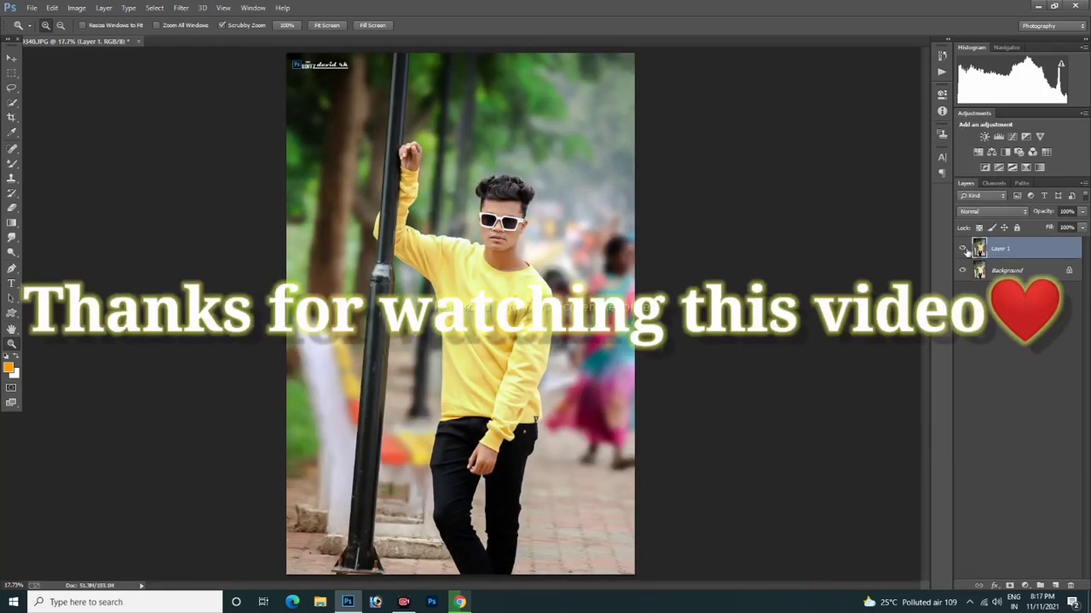
- Compare the finished Layer 1 with the original Background, and inspect the final photo up close and as a whole
click(962, 248)
click(963, 248)
click(962, 248)
click(963, 247)
click(963, 248)
click(962, 248)
click(962, 248)
click(963, 248)
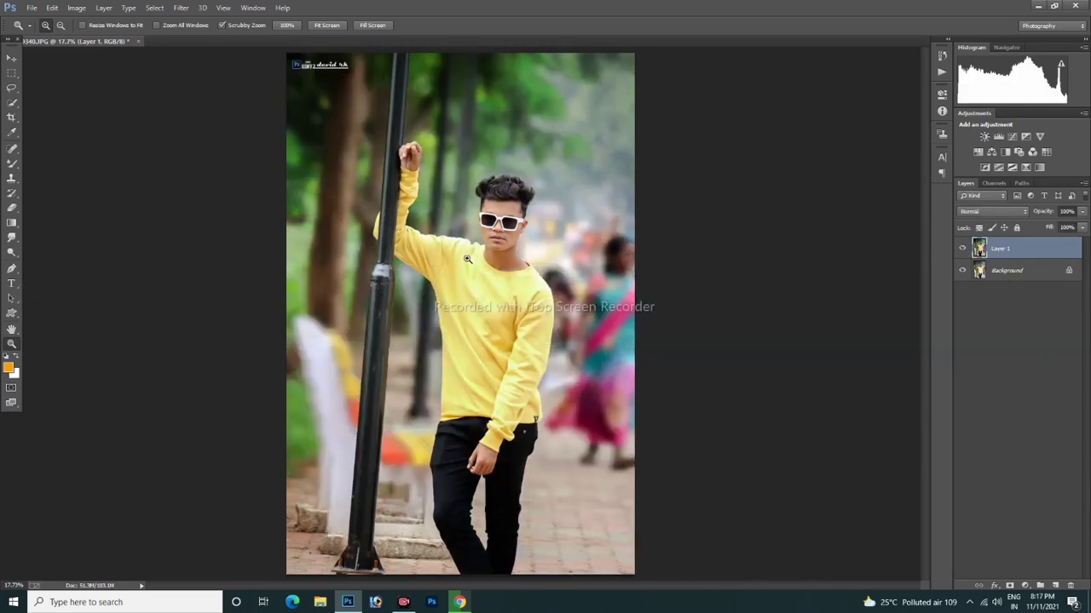
click(467, 258)
right_click(567, 211)
click(596, 216)
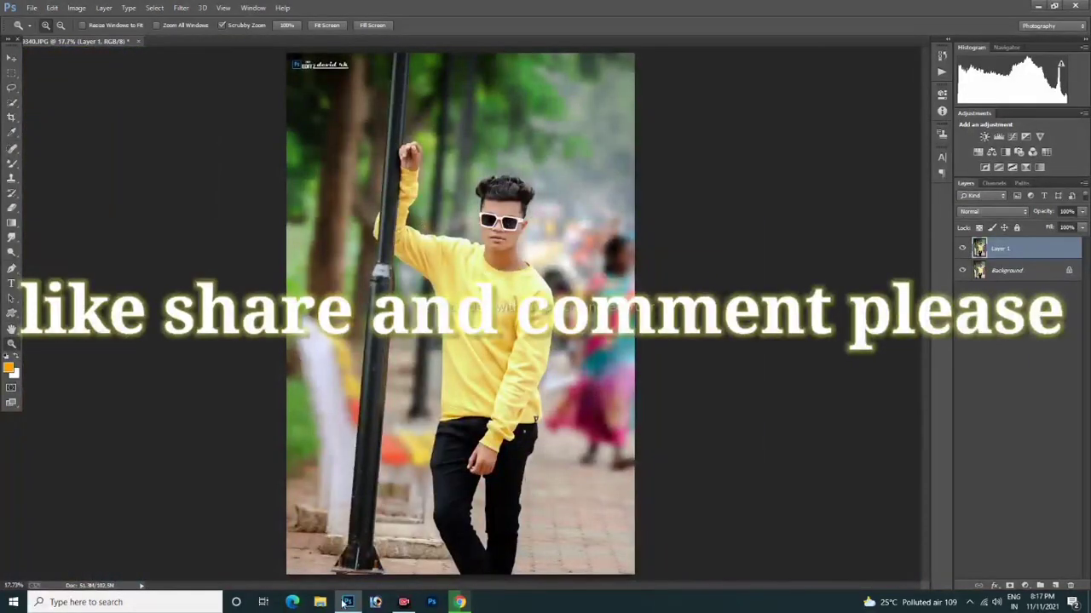